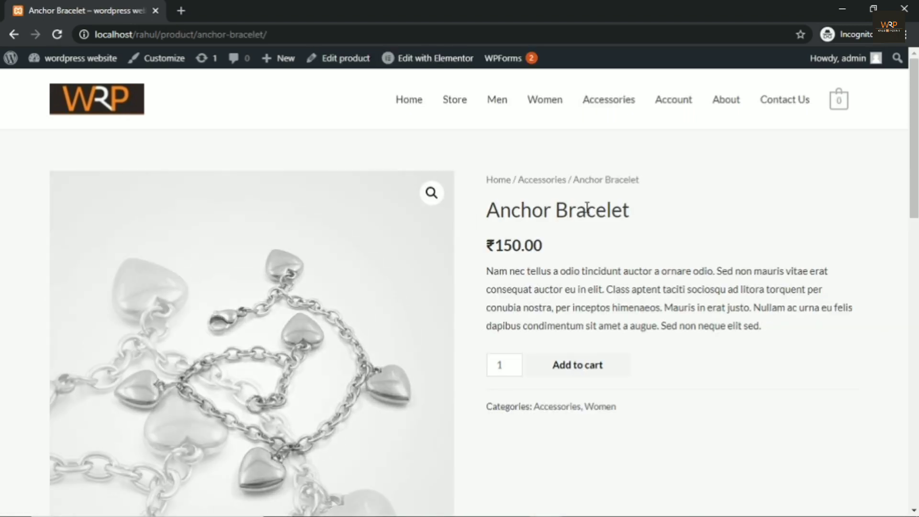
Step: Leave the store's product listing and go to the WordPress admin Dashboard
scroll(464, 295, "down", 3)
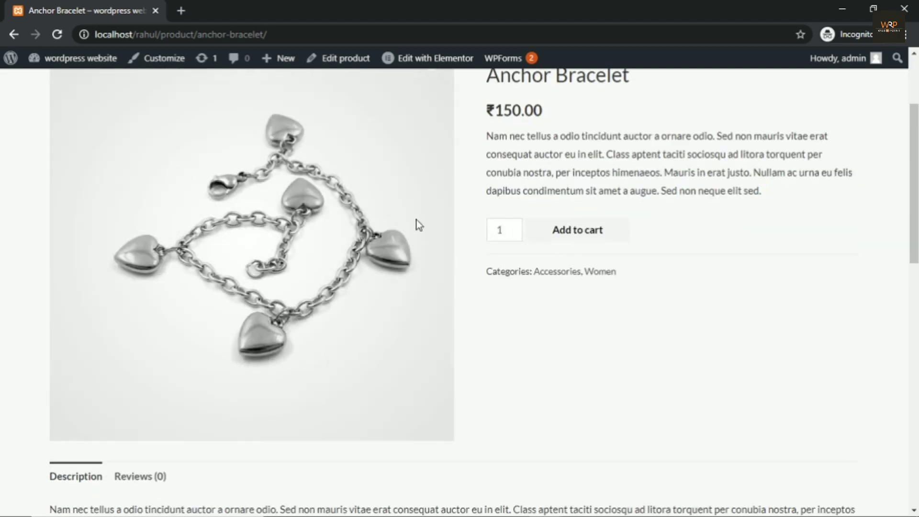
scroll(586, 404, "up", 3)
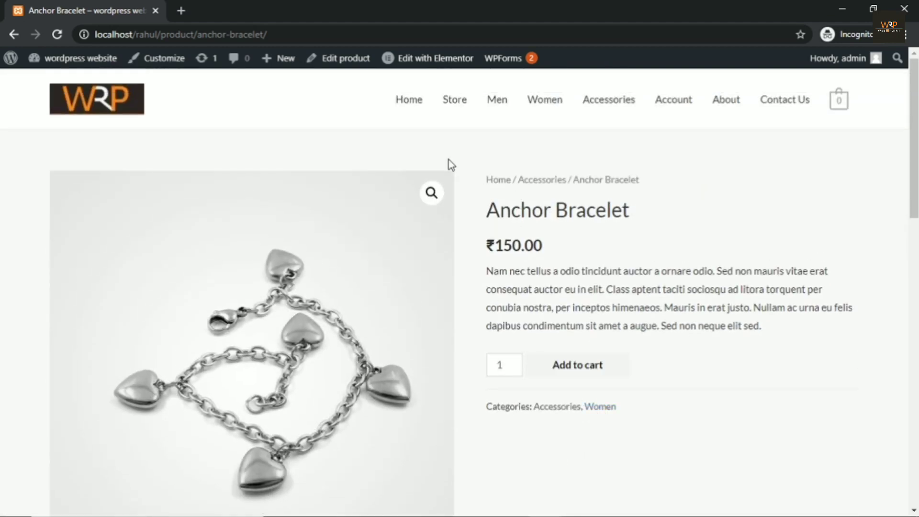
left_click(449, 106)
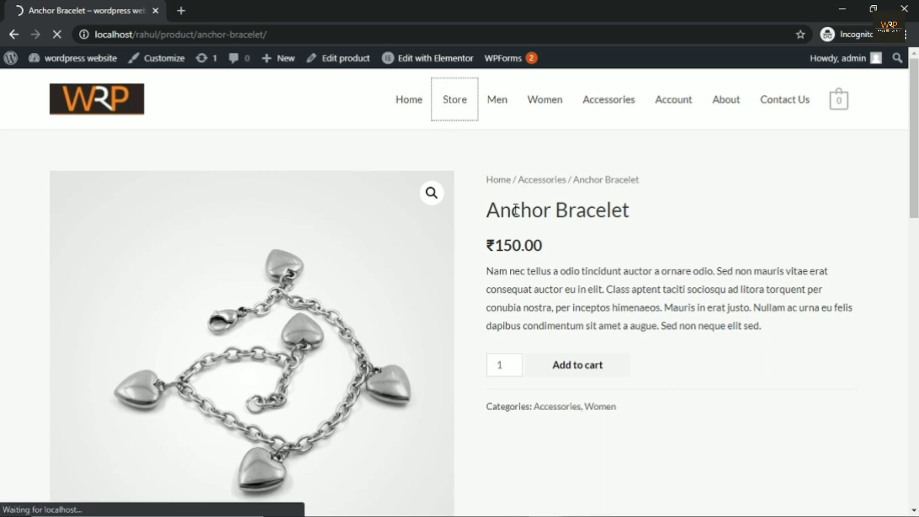
mouse_move(73, 65)
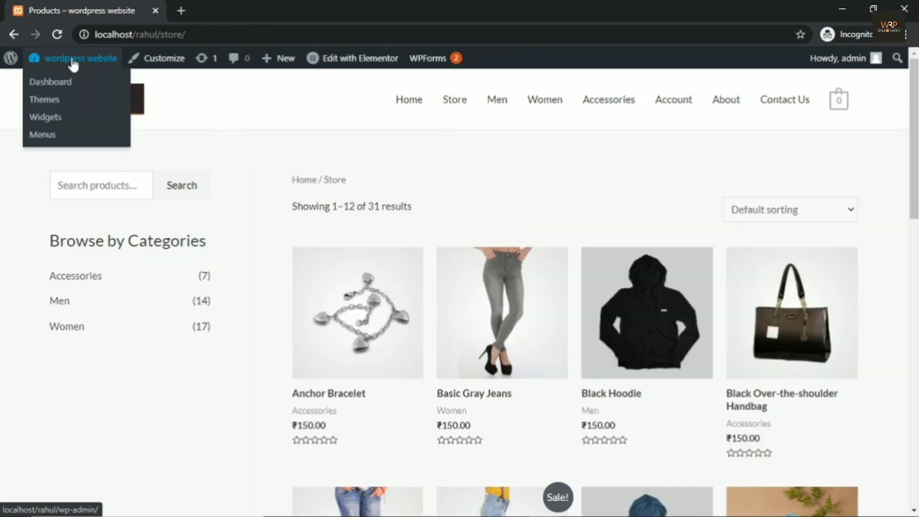
left_click(54, 84)
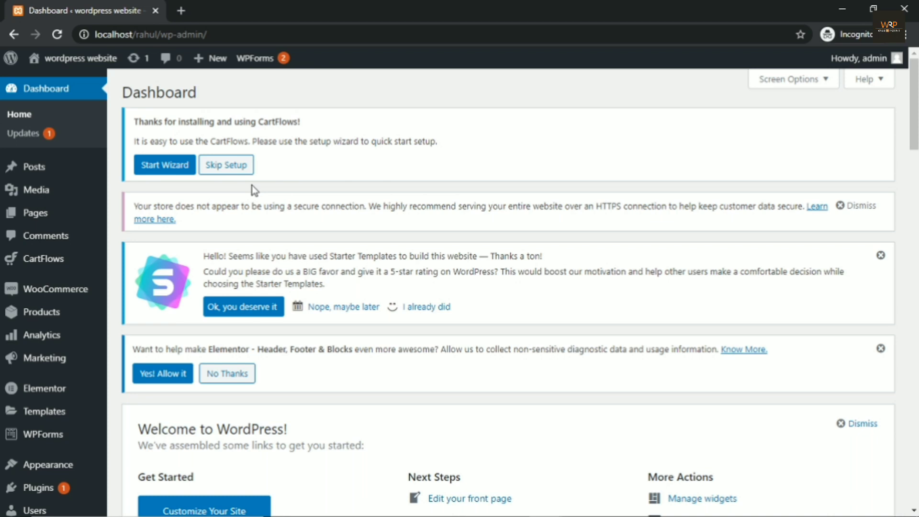
scroll(121, 190, "down", 4)
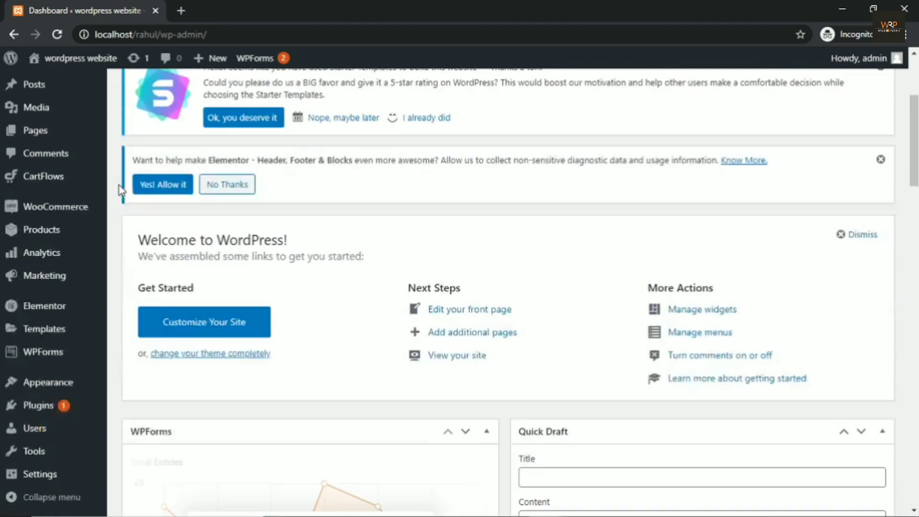
mouse_move(51, 231)
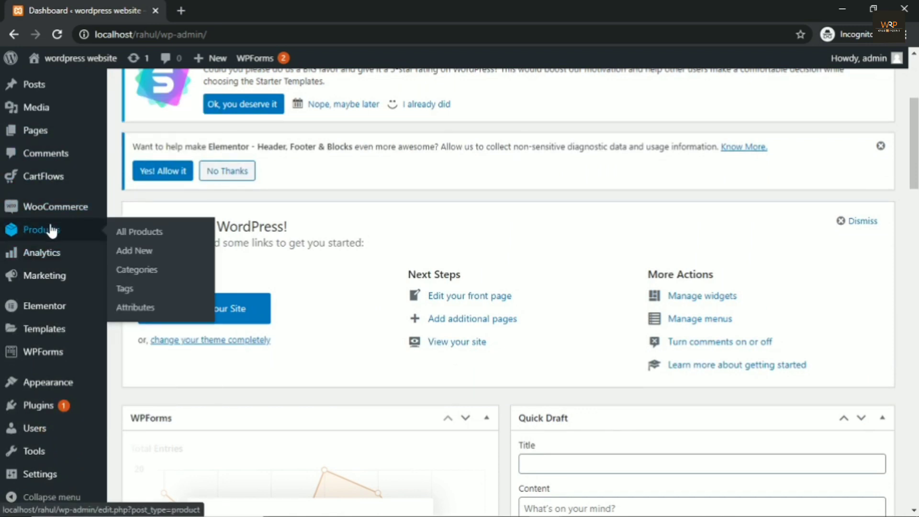
Step: On Products > Attributes, add a new attribute named 'color'
left_click(124, 314)
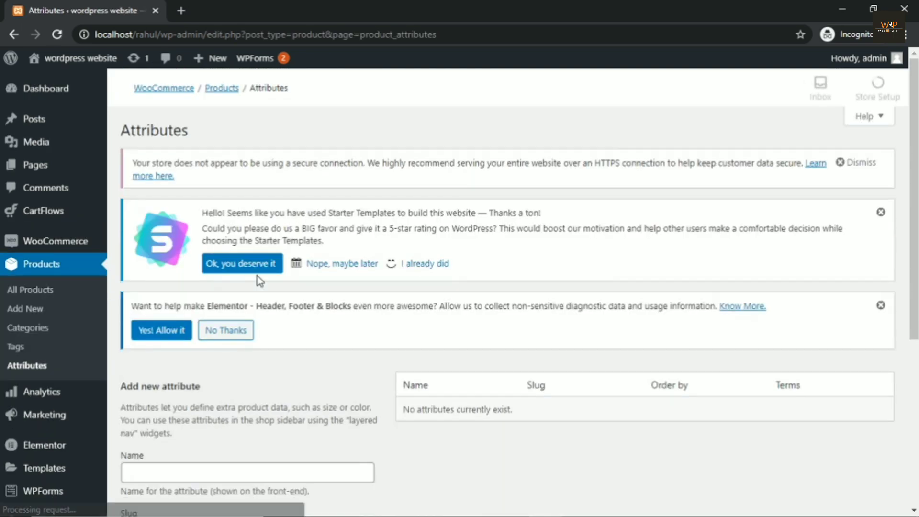
scroll(297, 163, "down", 4)
left_click(150, 269)
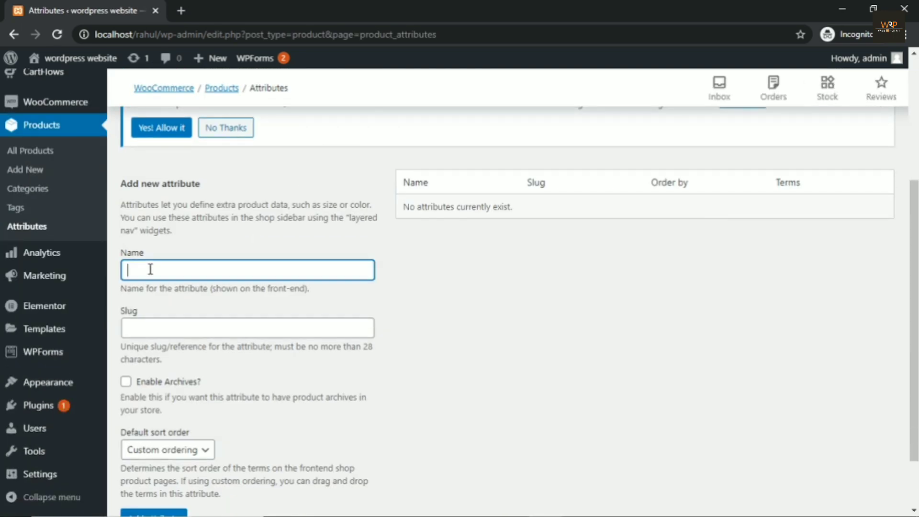
type("color")
scroll(150, 269, "down", 2)
left_click(133, 447)
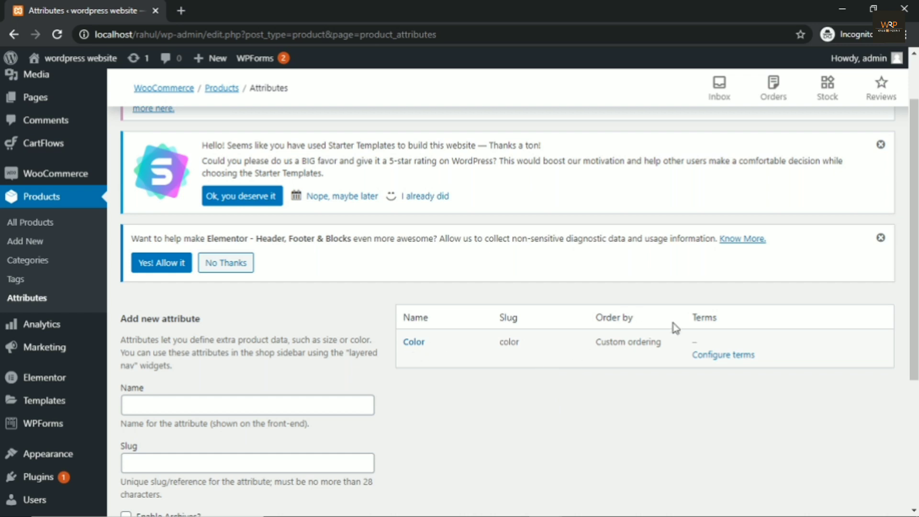
left_click(723, 355)
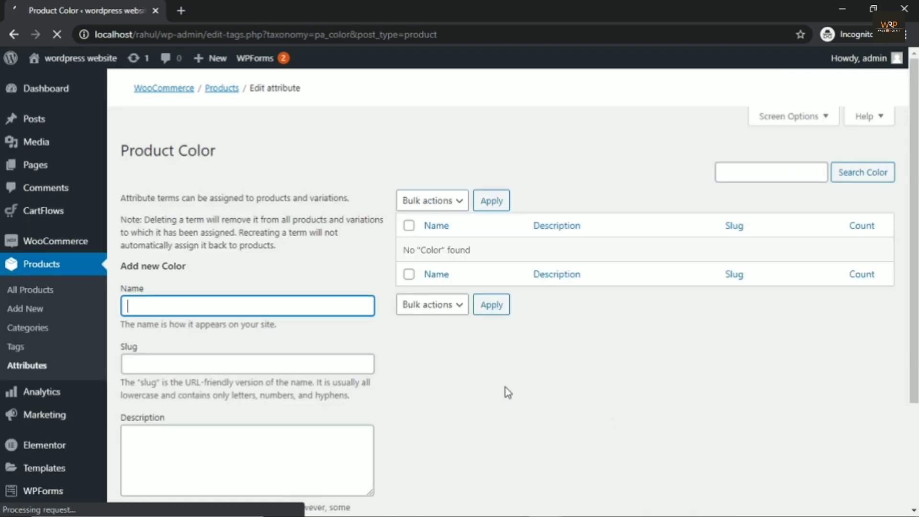
Step: Add Red, Blue and Black as Color terms, then return to the Attributes overview
scroll(445, 267, "down", 7)
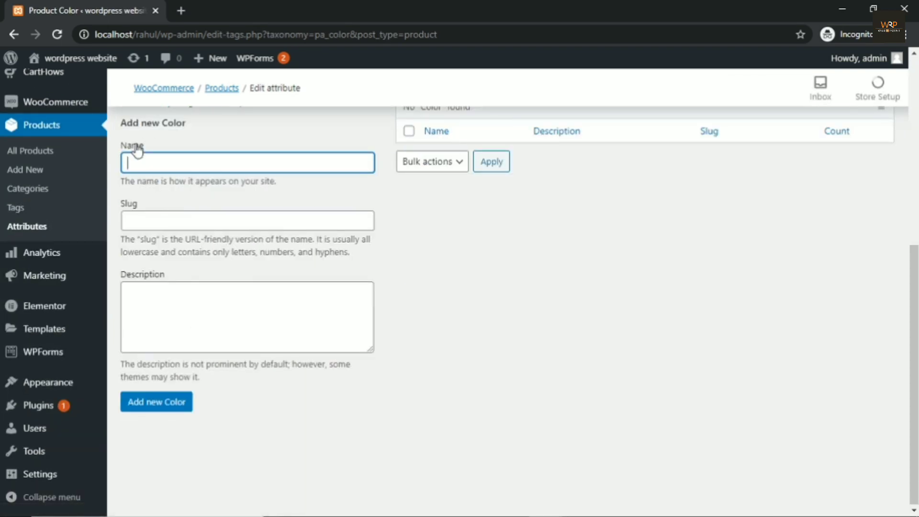
type("Red")
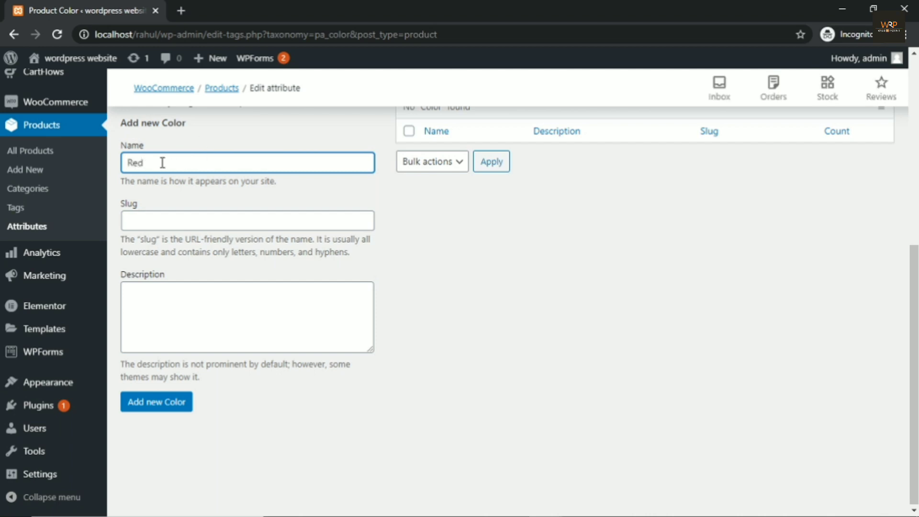
left_click(167, 404)
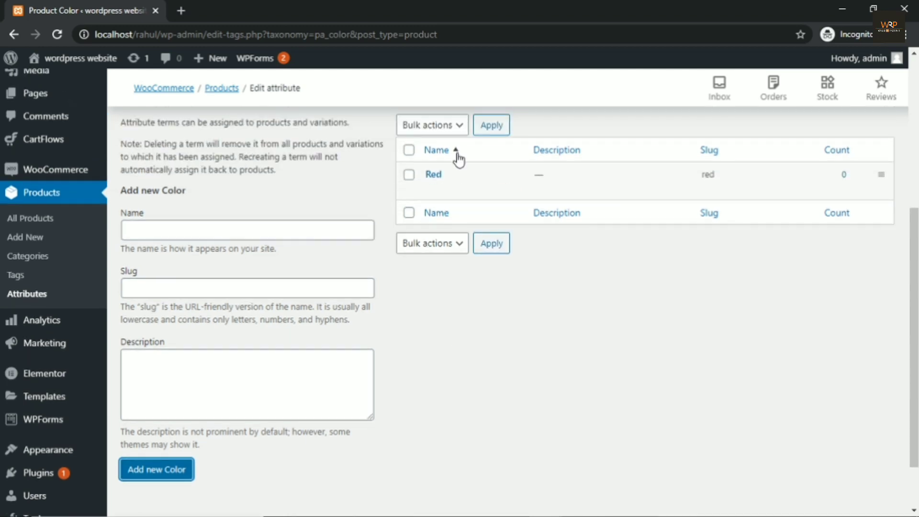
left_click(197, 228)
type("Blue")
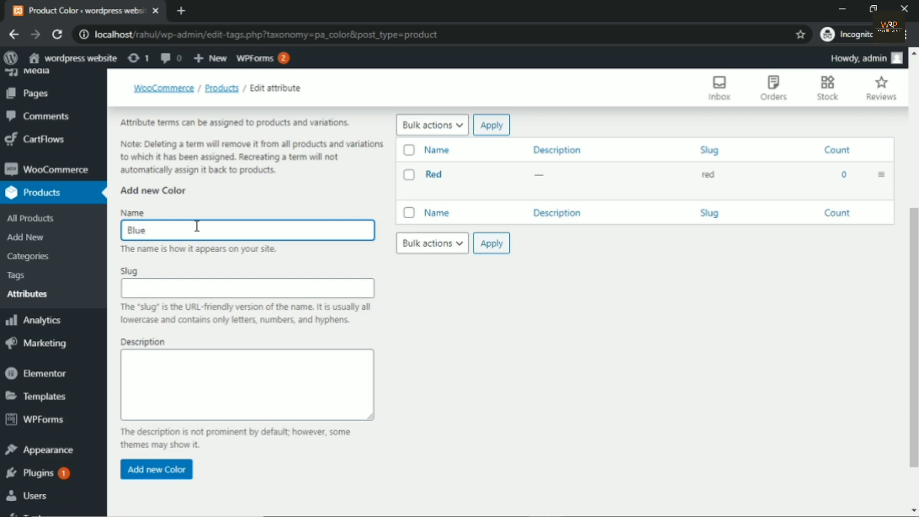
scroll(154, 363, "down", 2)
left_click(155, 402)
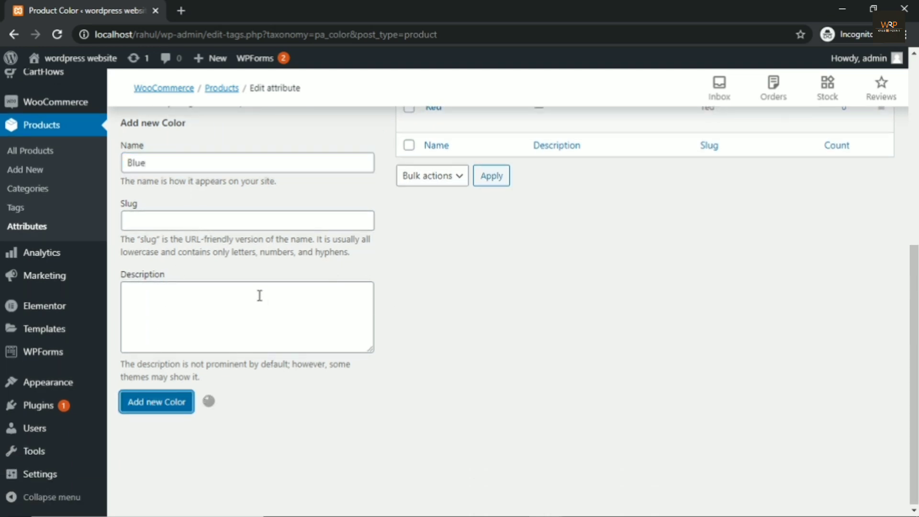
left_click(166, 166)
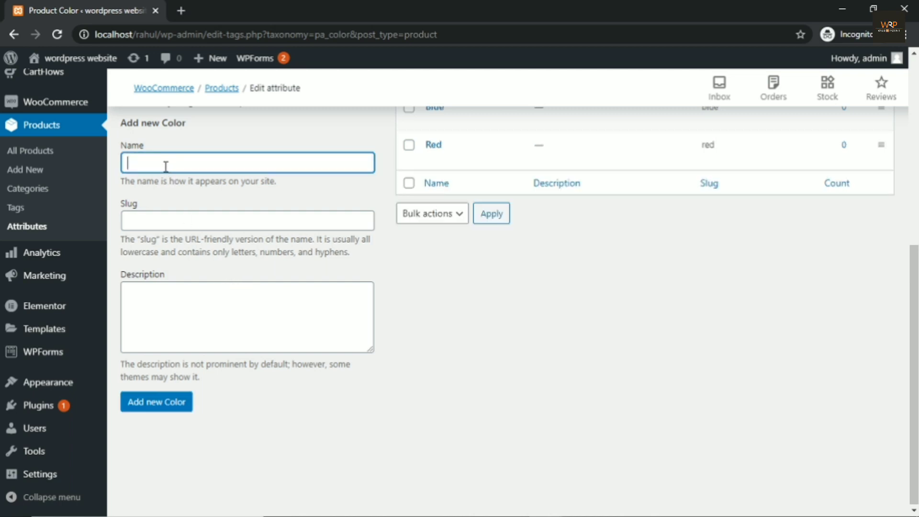
type("Black")
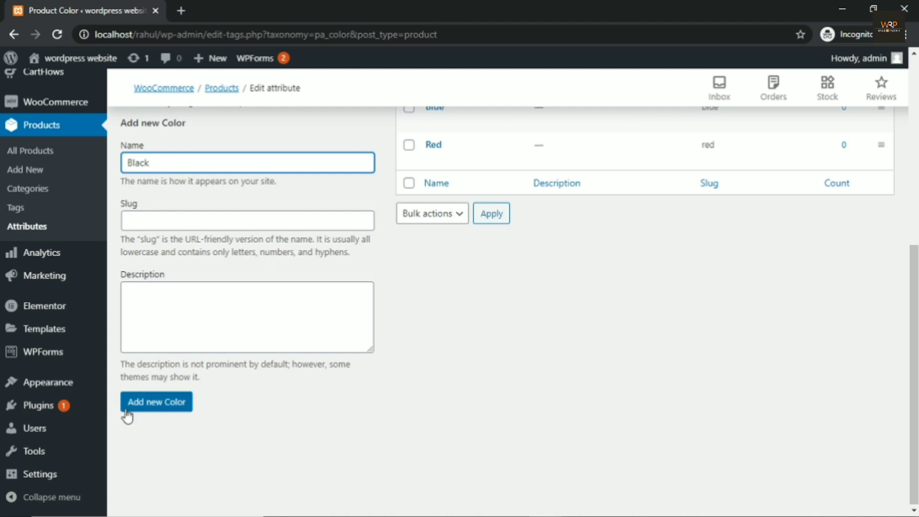
left_click(131, 404)
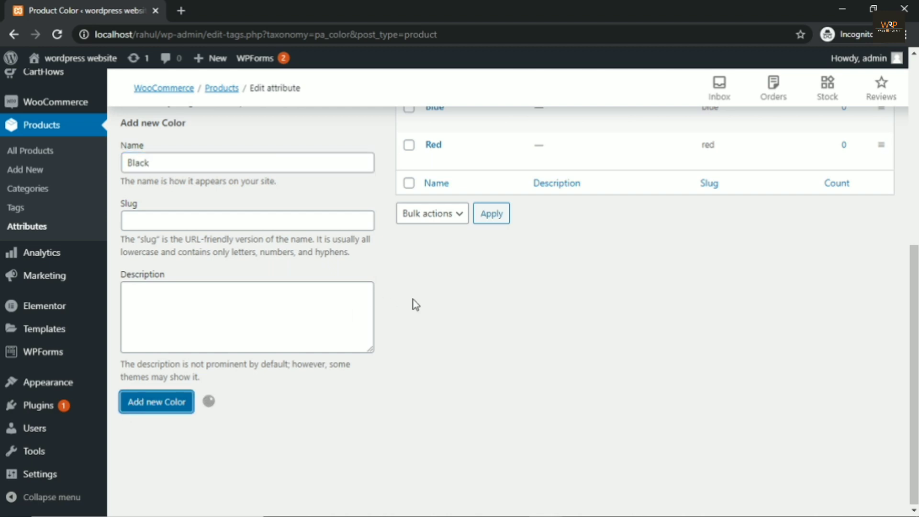
scroll(455, 199, "up", 3)
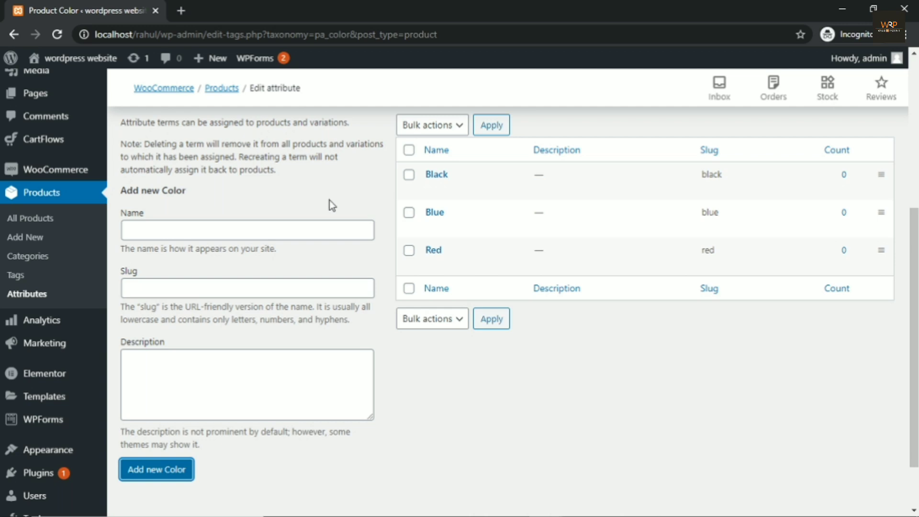
left_click(25, 295)
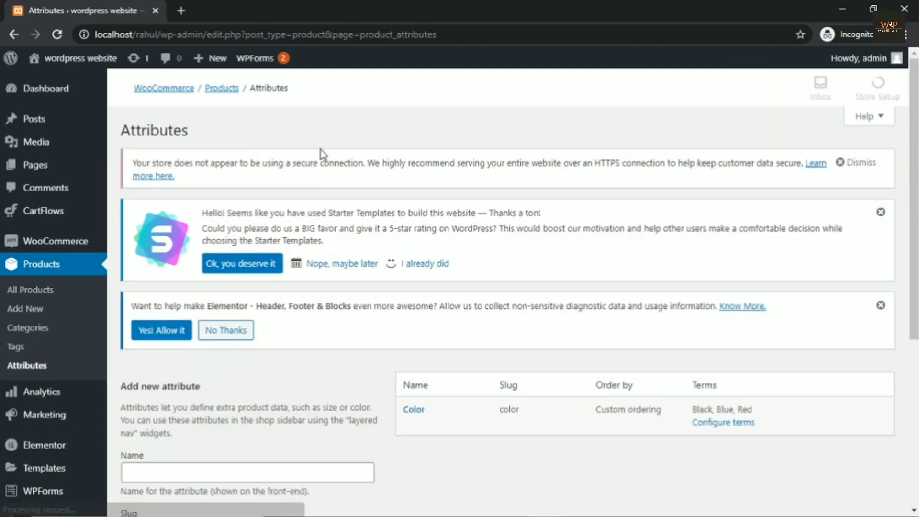
Step: Add another product attribute named 'Size' next to Color
scroll(287, 182, "down", 5)
left_click(149, 201)
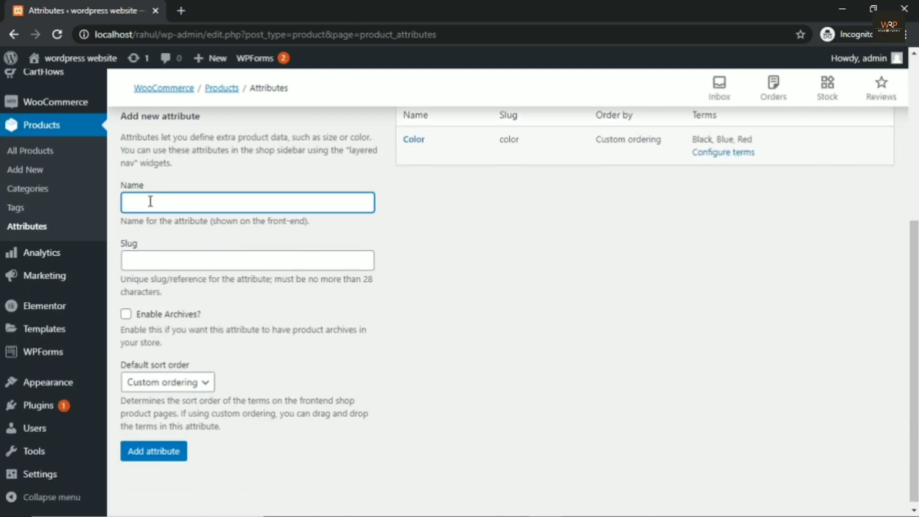
type("Size")
left_click(150, 455)
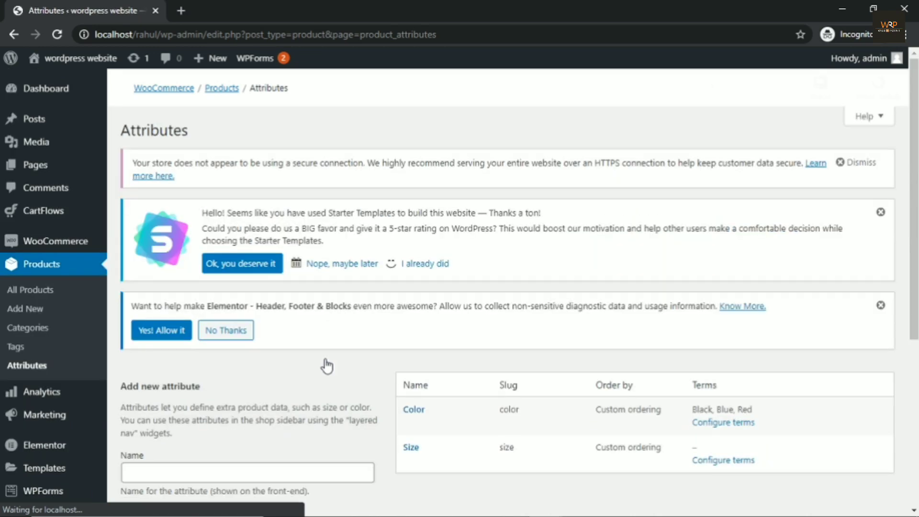
scroll(356, 333, "down", 1)
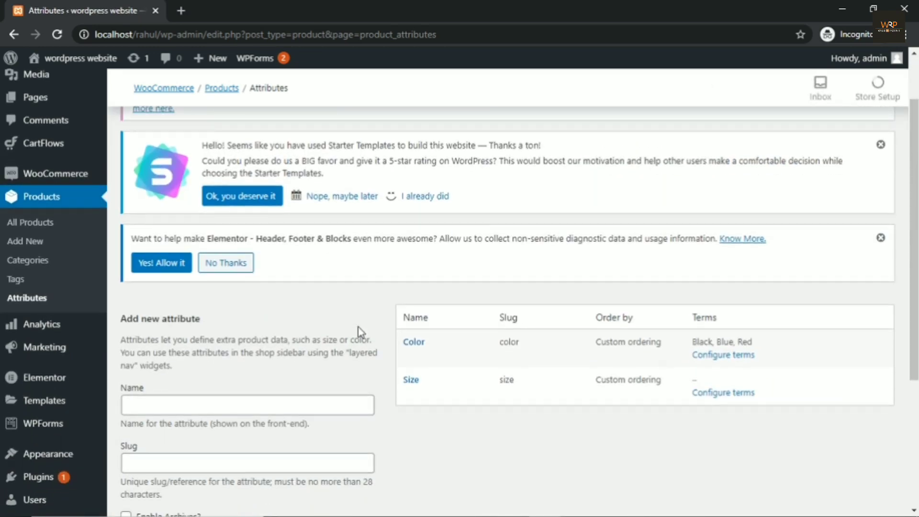
left_click(723, 393)
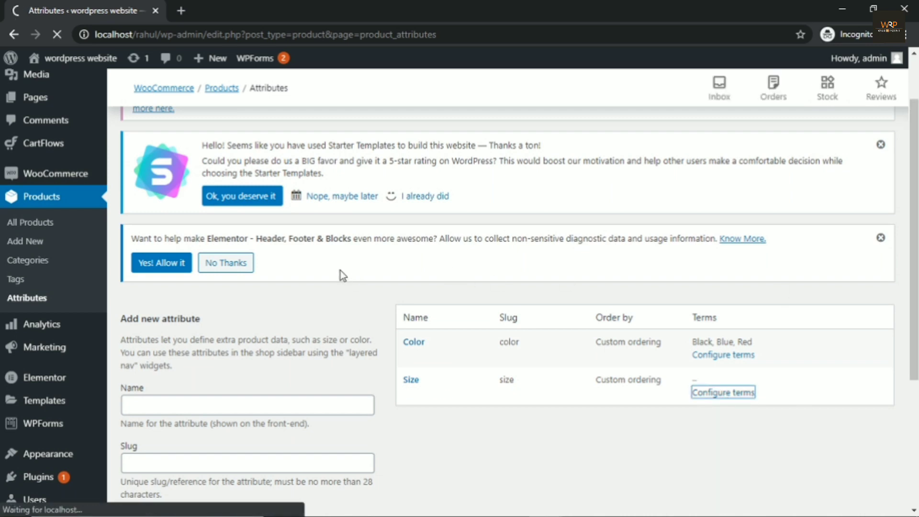
Step: Add M and L as terms of the Size attribute
scroll(341, 271, "down", 2)
scroll(340, 271, "down", 2)
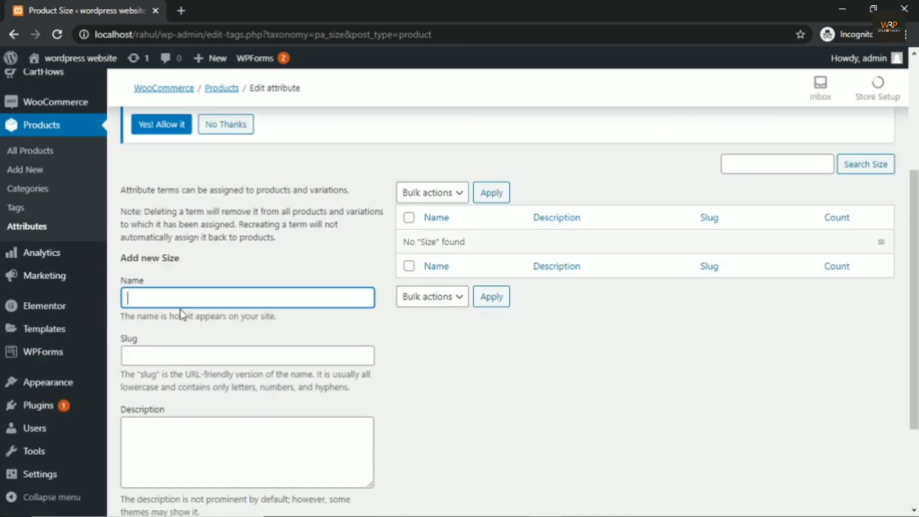
left_click(163, 292)
type("M")
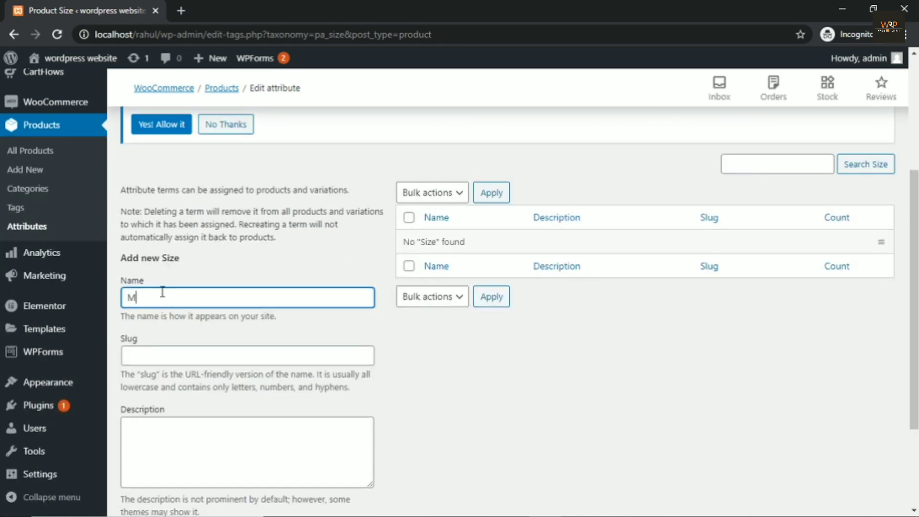
scroll(162, 292, "down", 3)
left_click(146, 402)
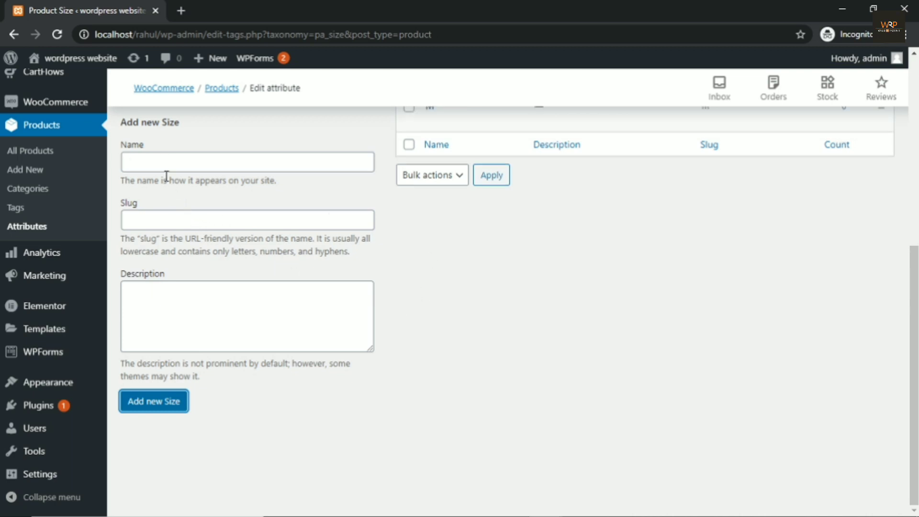
left_click(154, 165)
type("L")
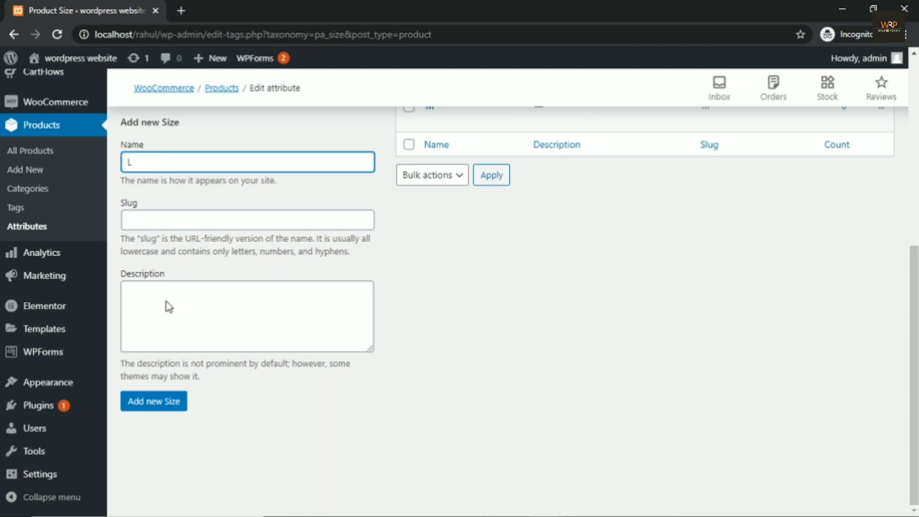
left_click(151, 405)
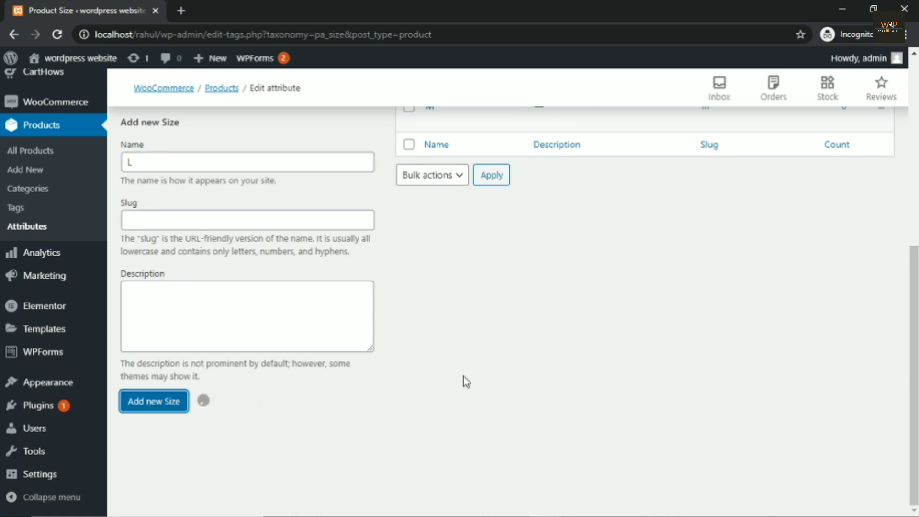
Step: Add S as a Size term and go back to the attributes list
left_click(144, 164)
type("S")
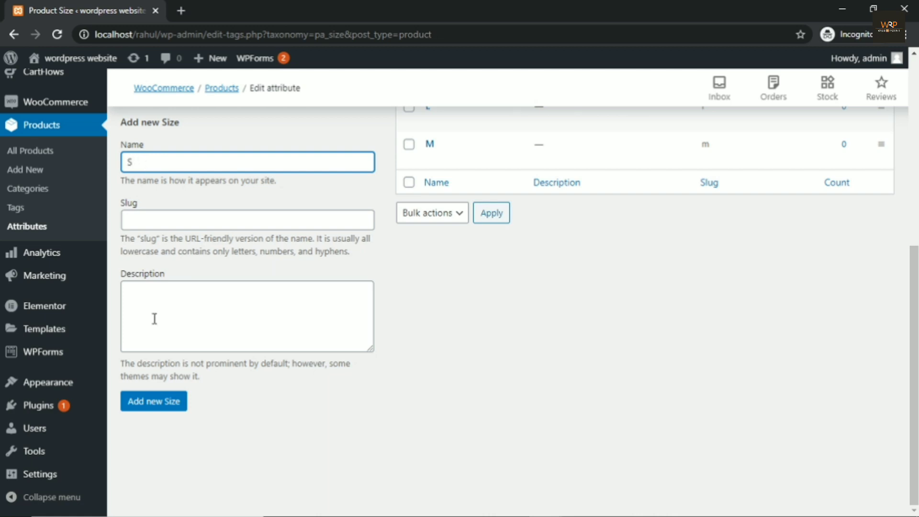
left_click(155, 412)
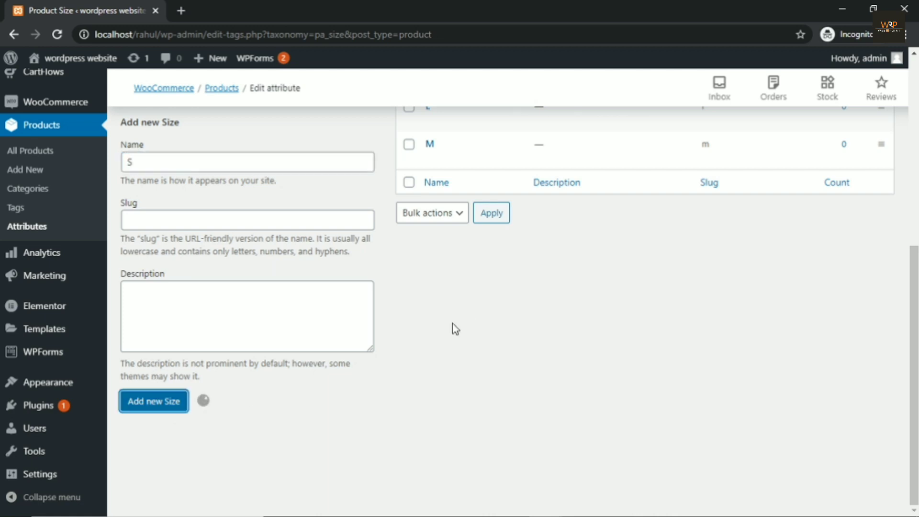
scroll(453, 328, "up", 5)
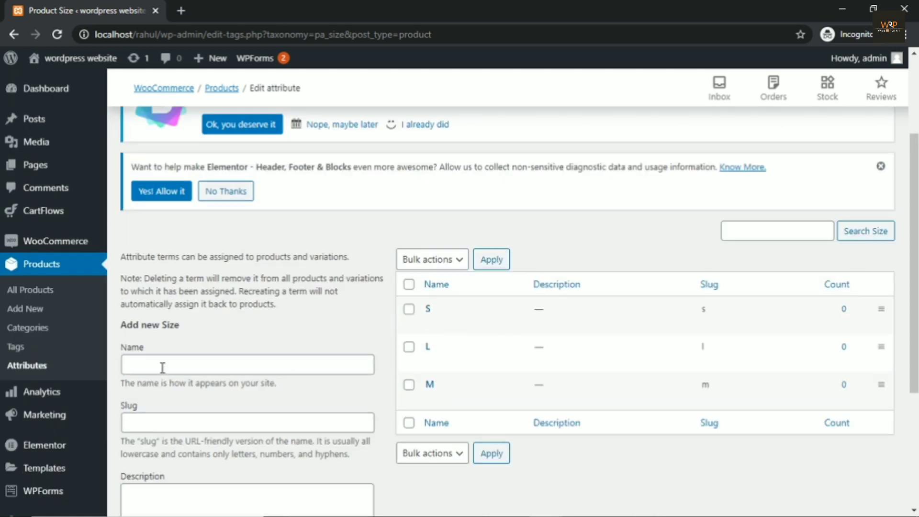
left_click(28, 370)
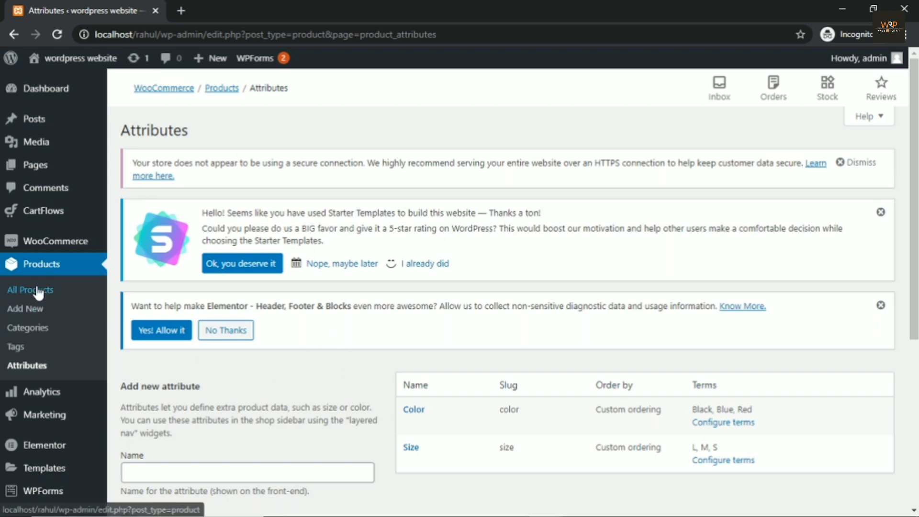
Step: Start a new product titled 'Multicolors Tshirt for sale'
left_click(37, 313)
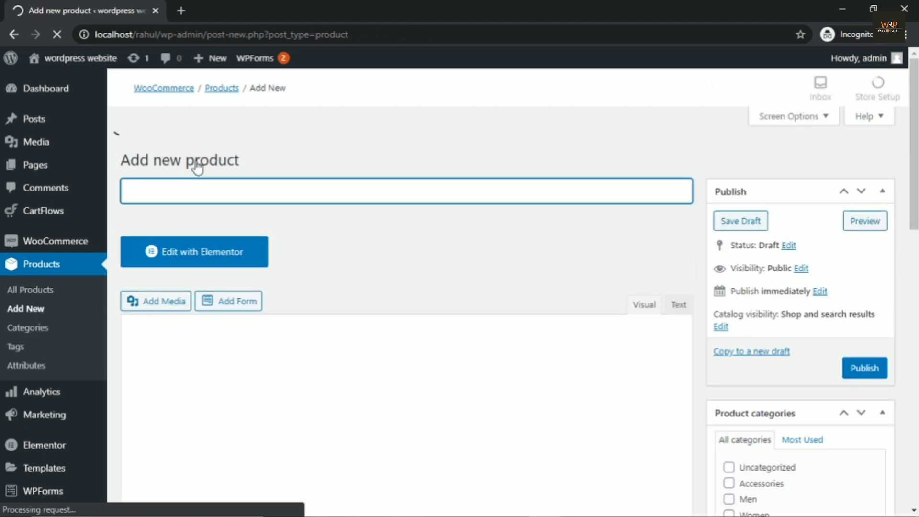
scroll(318, 195, "down", 3)
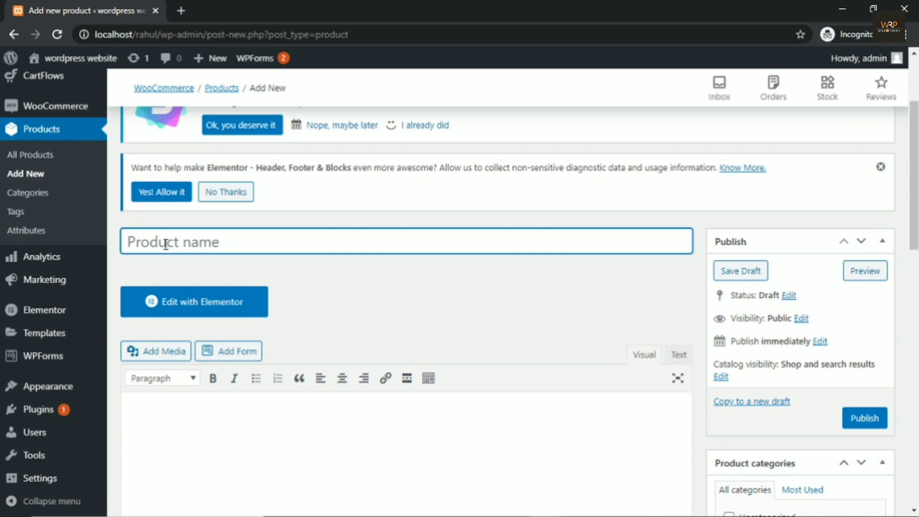
type("Multi")
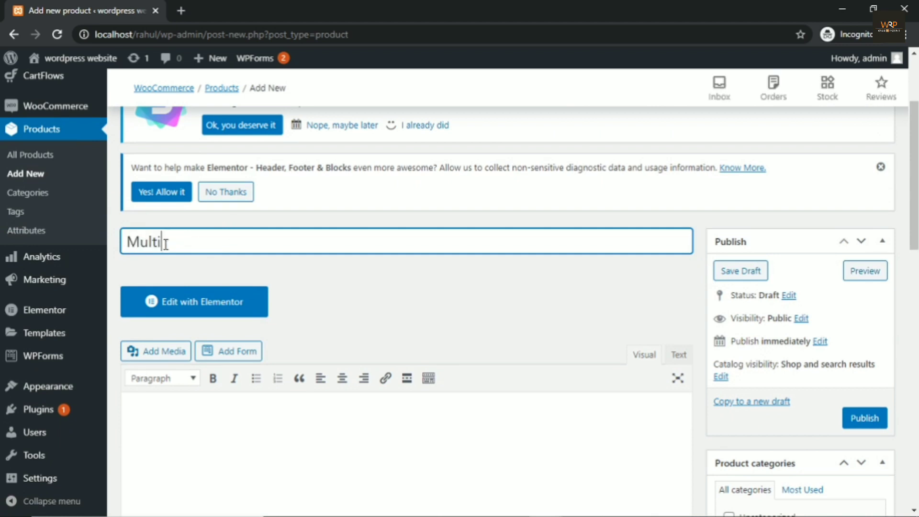
type("colors Tshirt ")
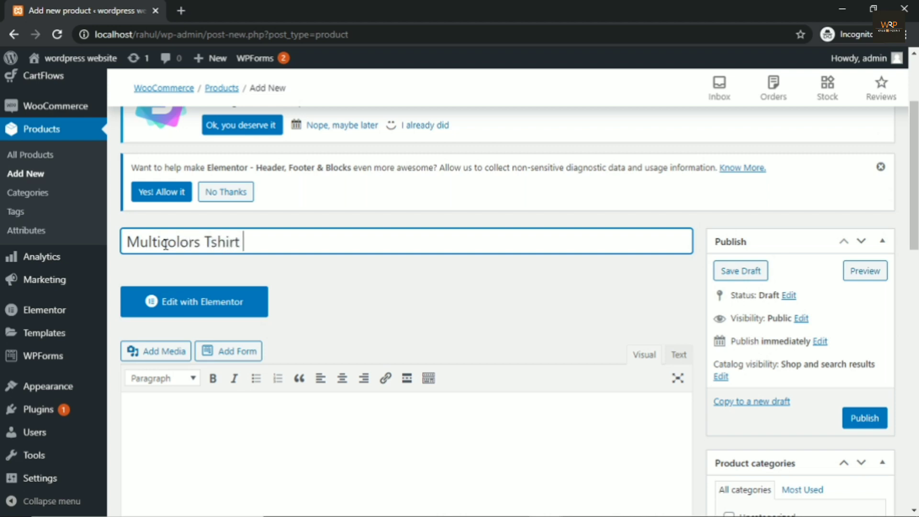
type("for sale")
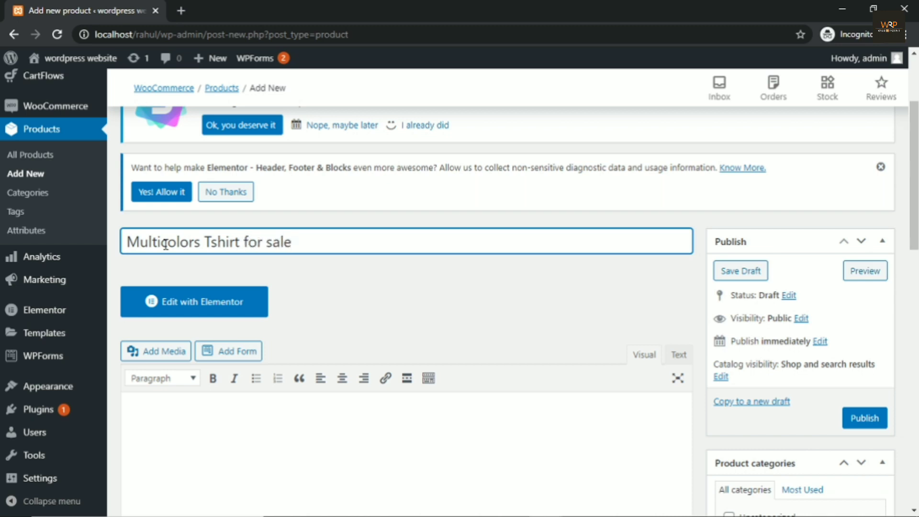
Step: Copy the title 'Multicolors Tshirt for sale' into the product description
scroll(345, 201, "down", 3)
scroll(349, 170, "up", 1)
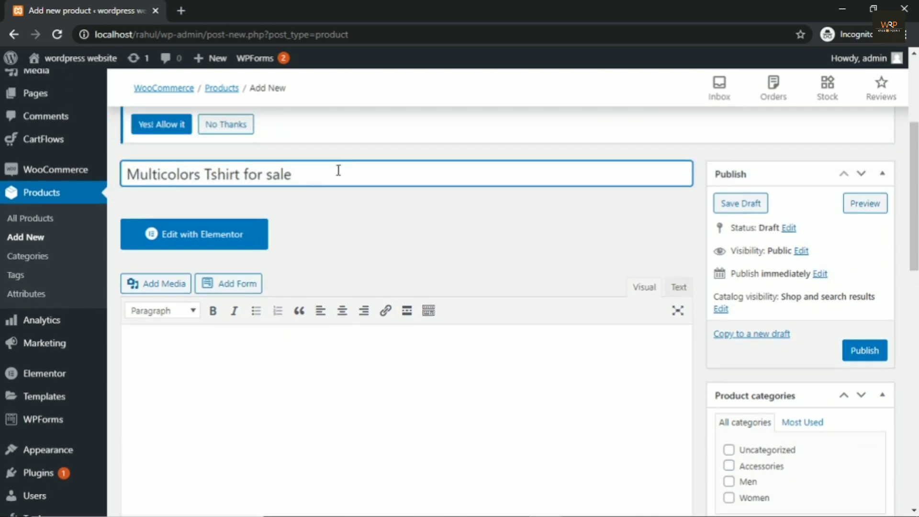
left_click_drag(339, 170, 131, 170)
key("ctrl+c")
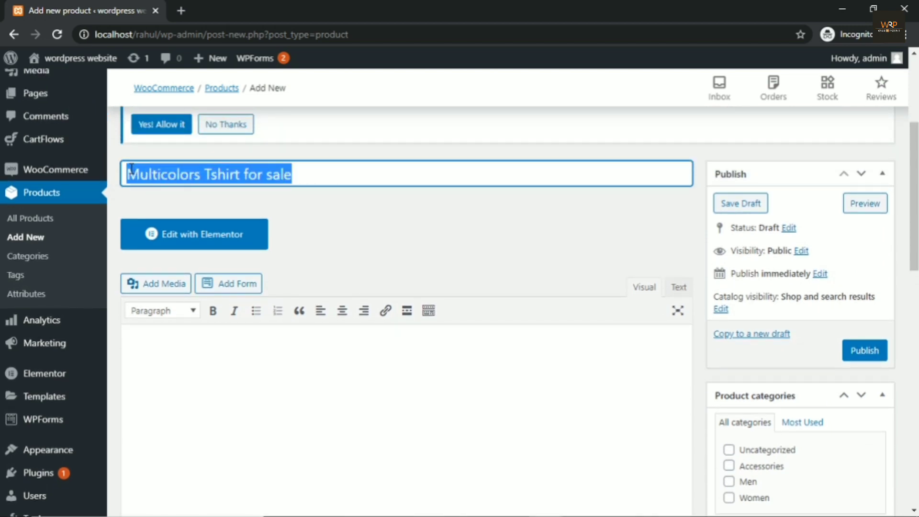
scroll(166, 302, "down", 3)
left_click(156, 216)
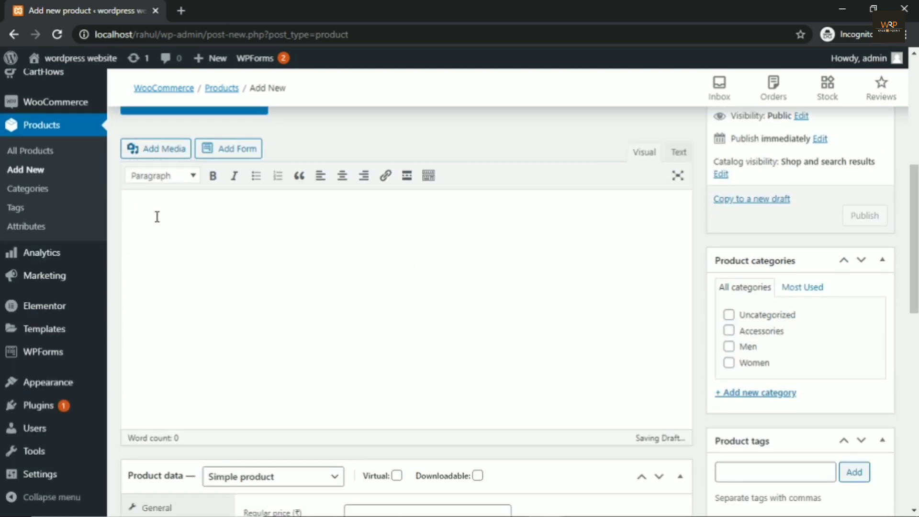
key("ctrl+v")
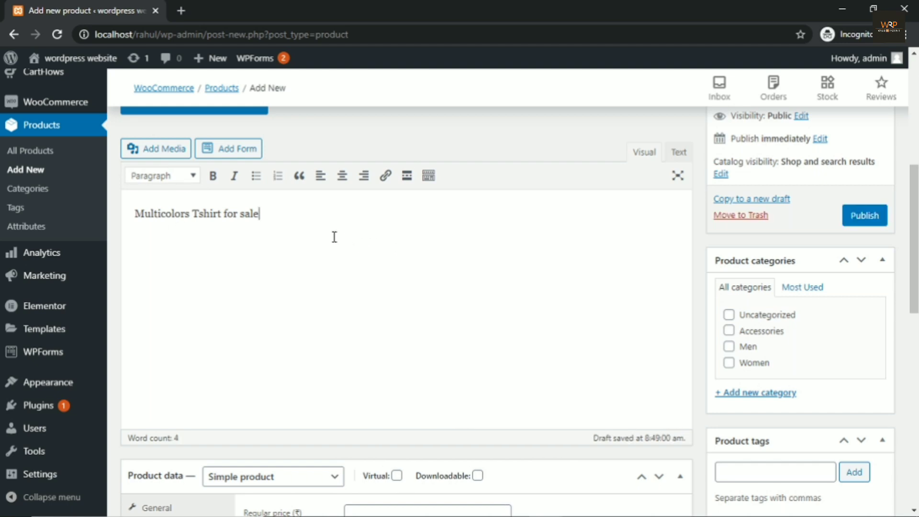
scroll(334, 238, "down", 3)
scroll(288, 225, "up", 2)
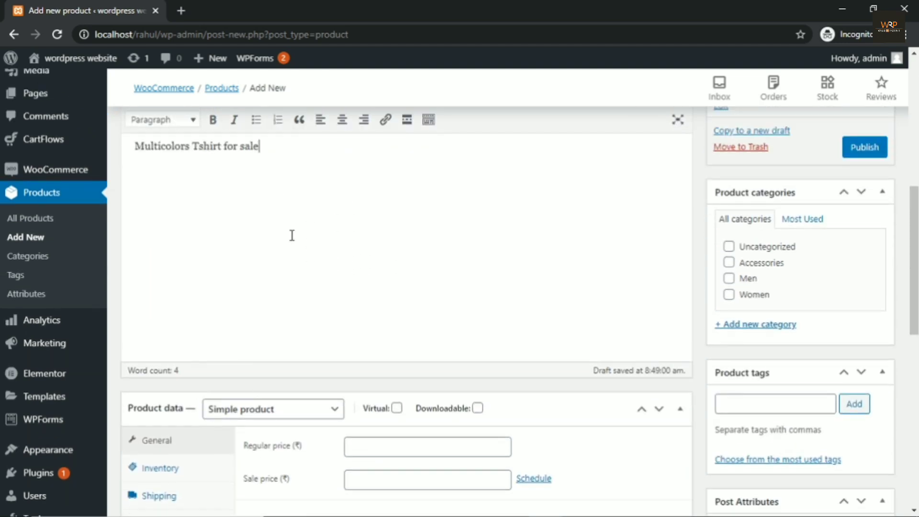
scroll(278, 207, "down", 5)
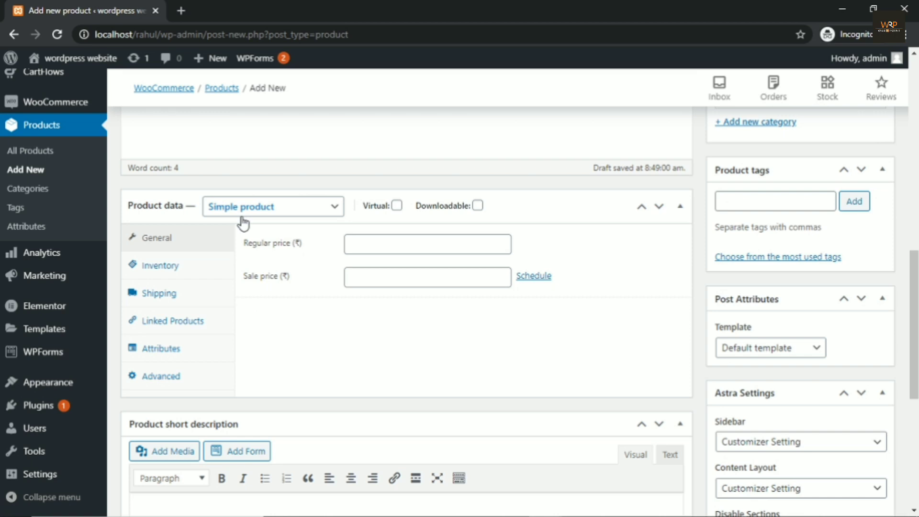
mouse_move(76, 58)
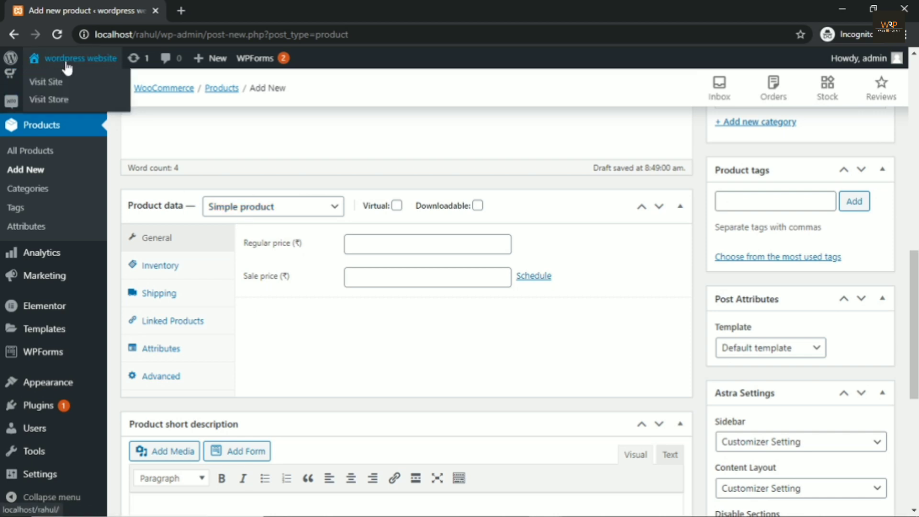
right_click(63, 99)
Step: View the Anchor Bracelet page in a new store tab, then return to the product editor
left_click(91, 111)
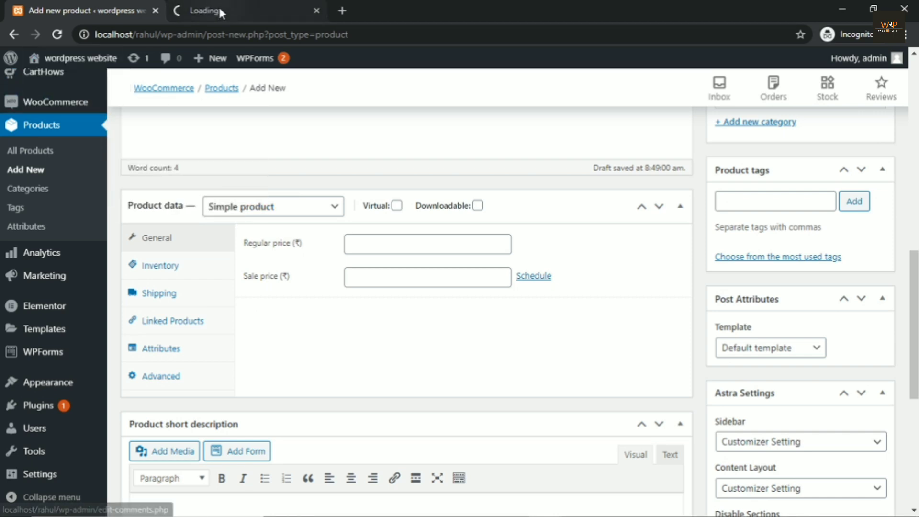
left_click(218, 5)
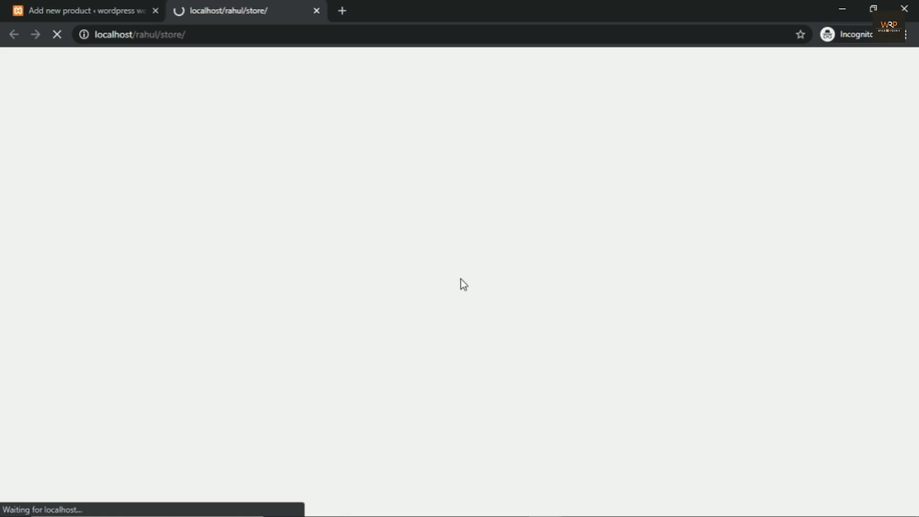
left_click(368, 329)
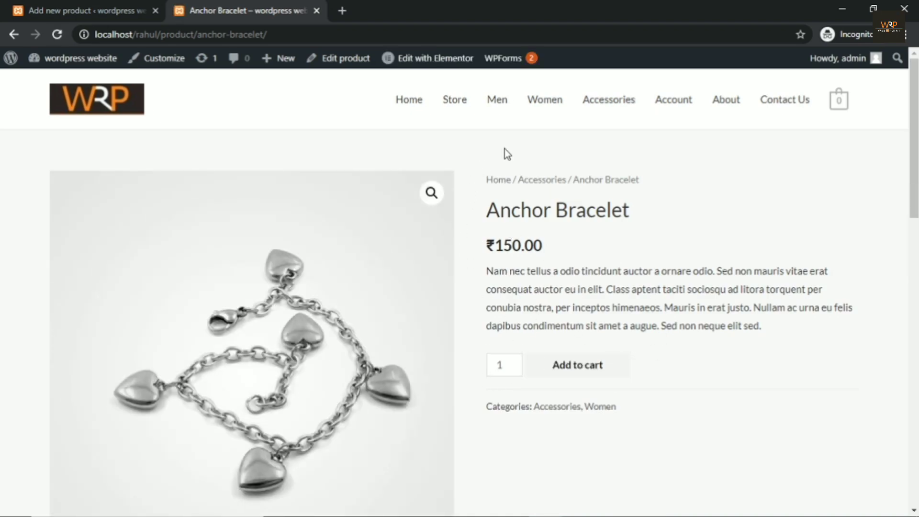
left_click(53, 13)
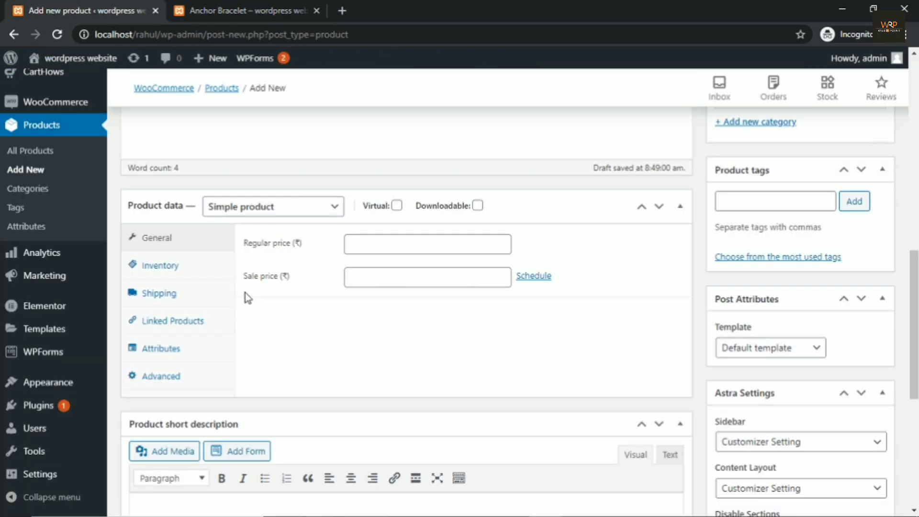
Step: Set the product type to Variable product
left_click(252, 218)
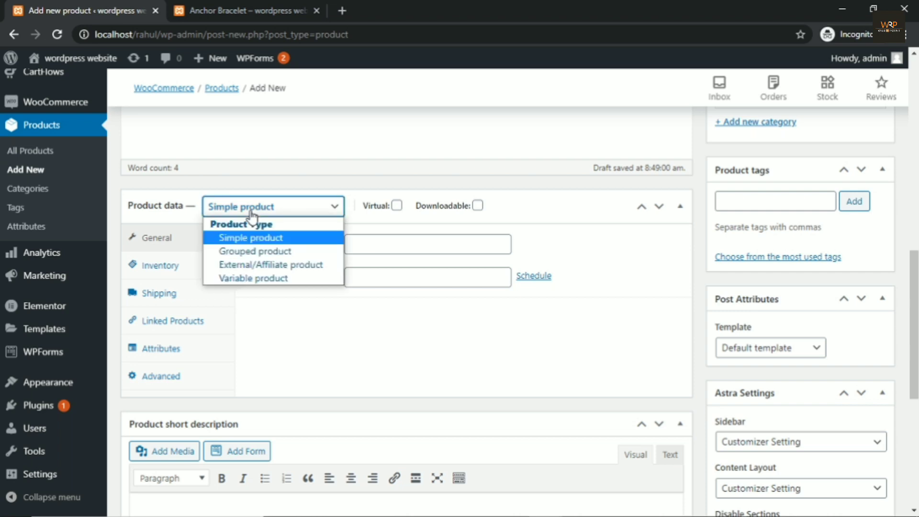
left_click(273, 279)
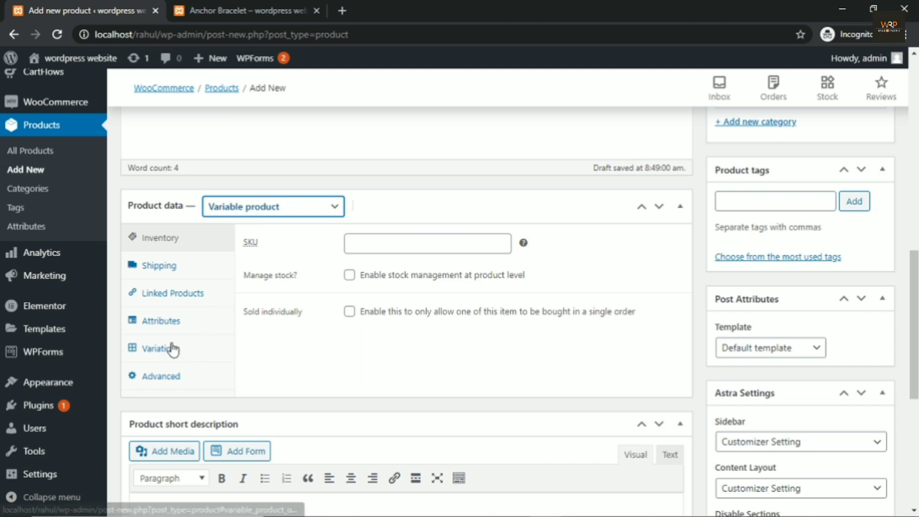
Step: Add the Color attribute to the product in the Attributes panel
left_click(168, 321)
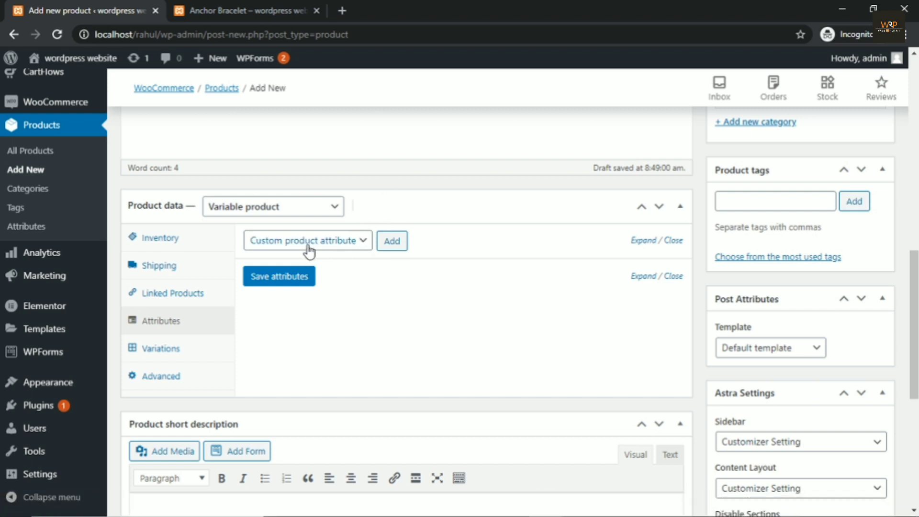
left_click(362, 244)
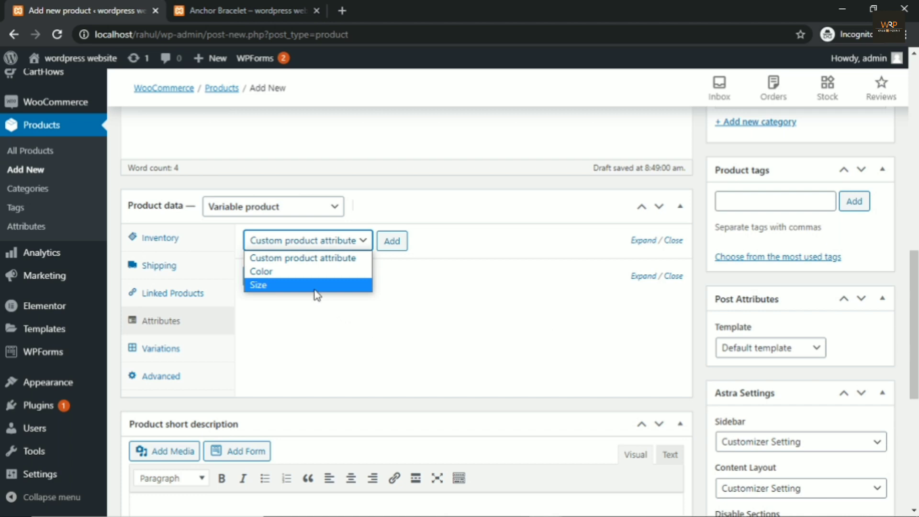
left_click(289, 273)
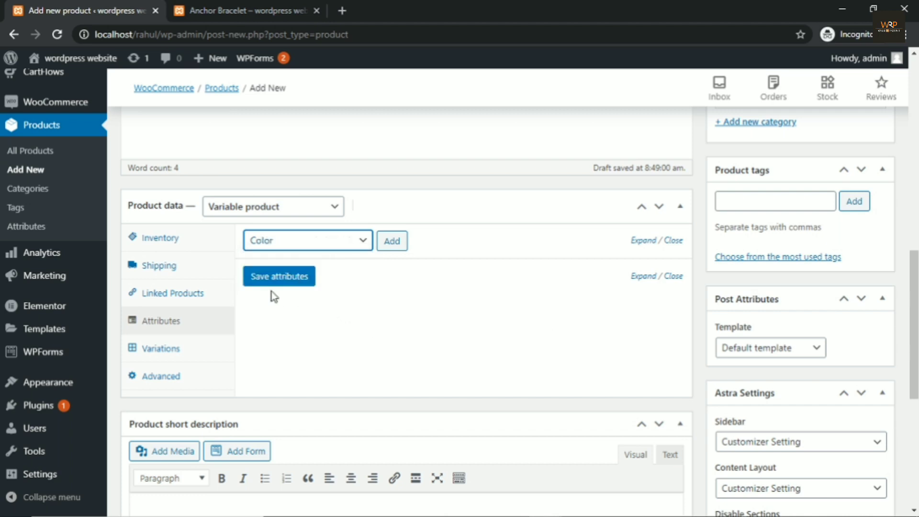
left_click(392, 241)
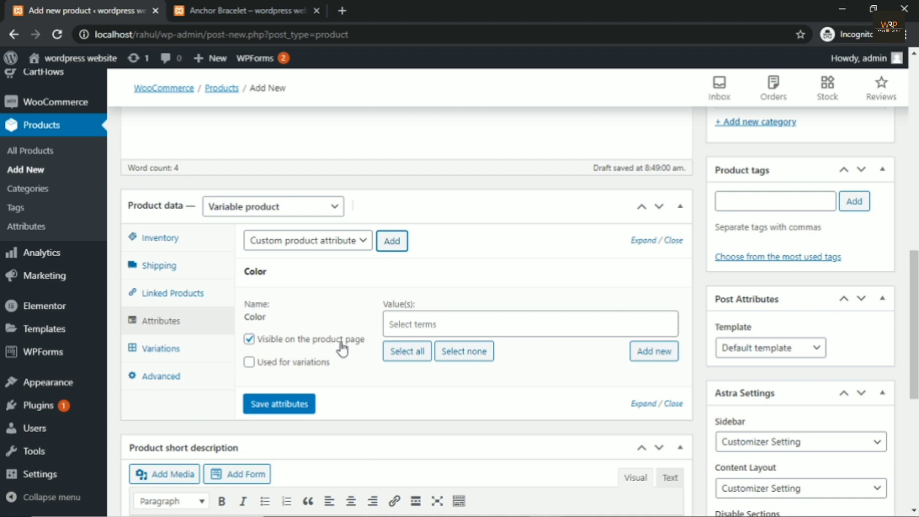
Step: Give Color the values Black, Red and Blue, enable 'Used for variations', and save
left_click(398, 325)
left_click(409, 348)
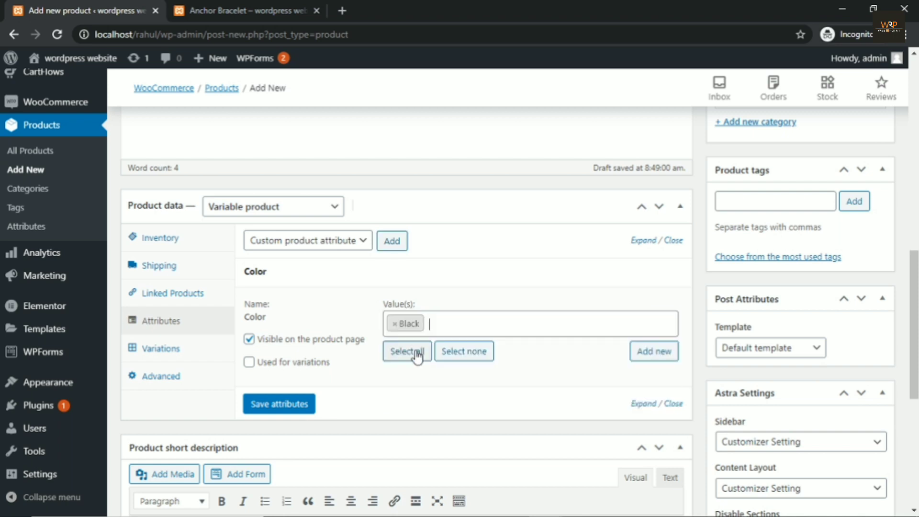
left_click(454, 323)
left_click(418, 390)
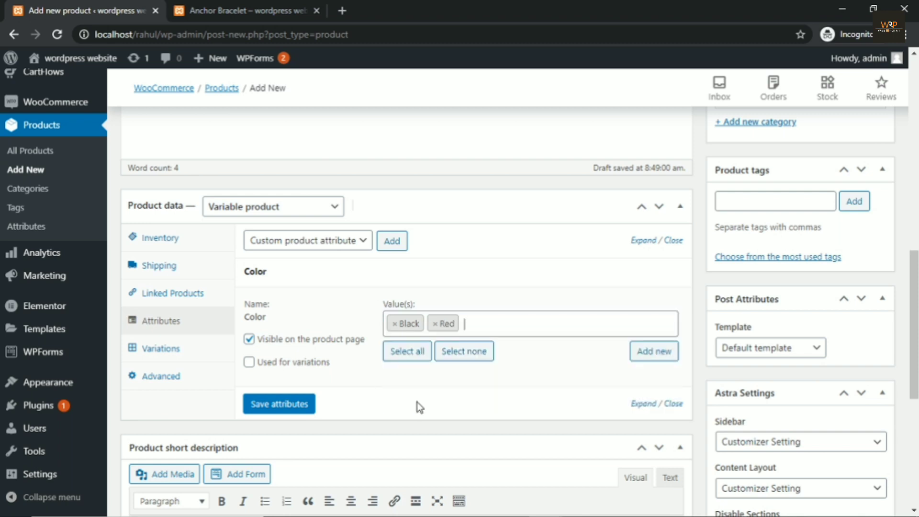
left_click(485, 325)
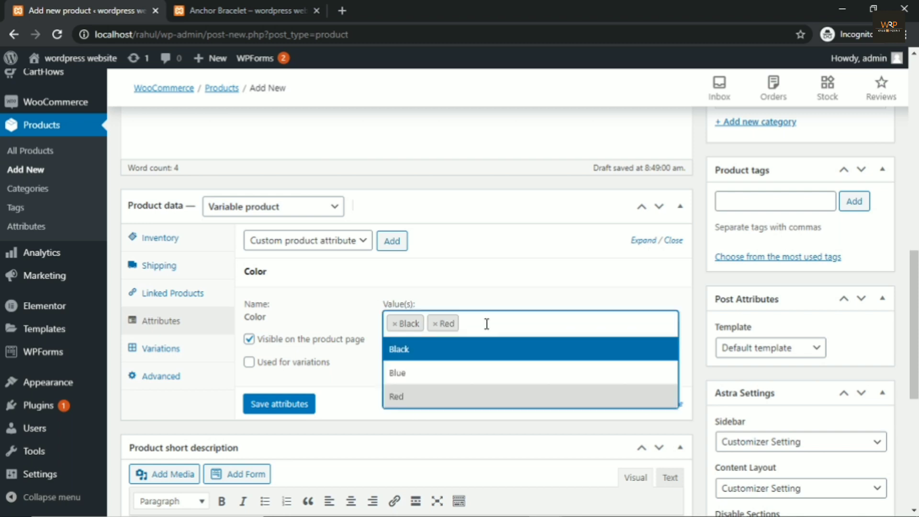
left_click(428, 379)
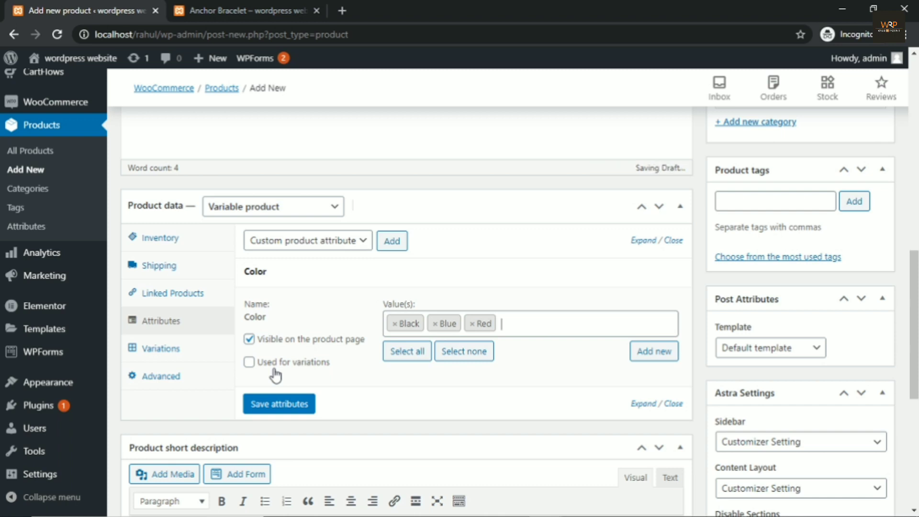
left_click(249, 362)
left_click(277, 413)
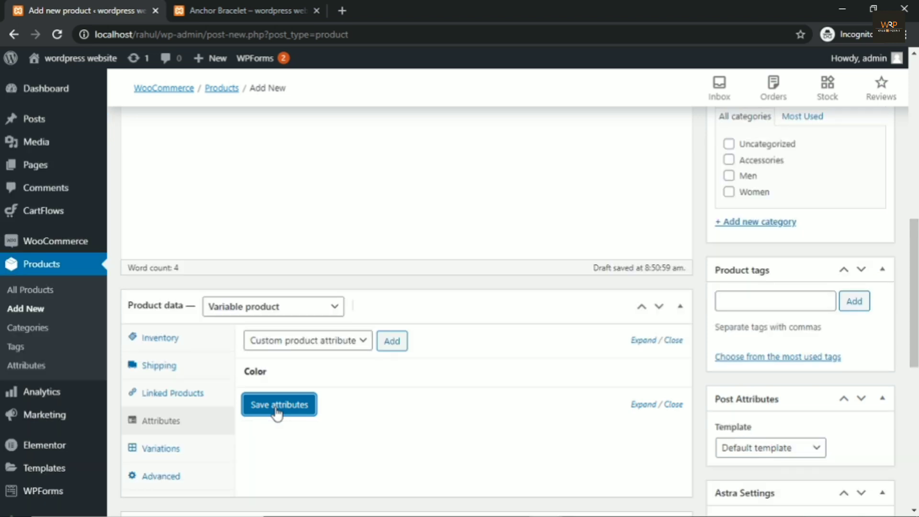
scroll(394, 244, "down", 3)
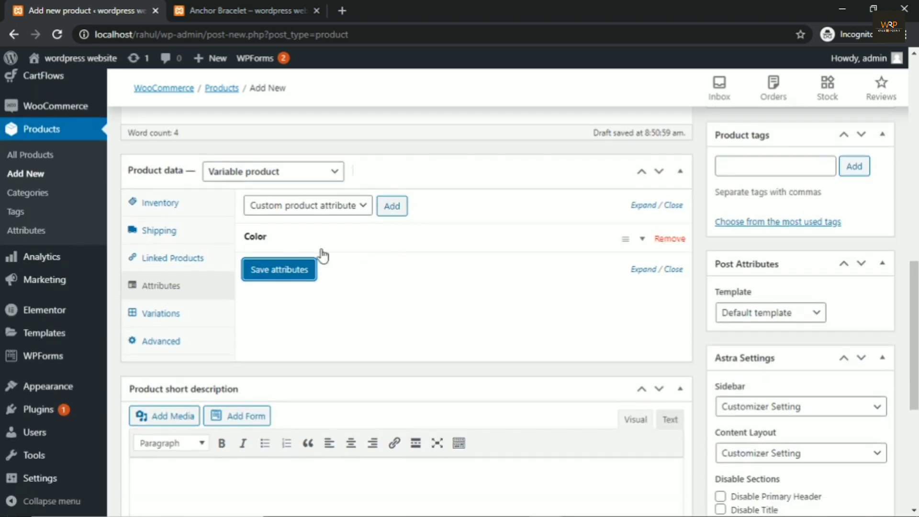
Step: Add the Size attribute to the product
left_click(356, 216)
left_click(271, 251)
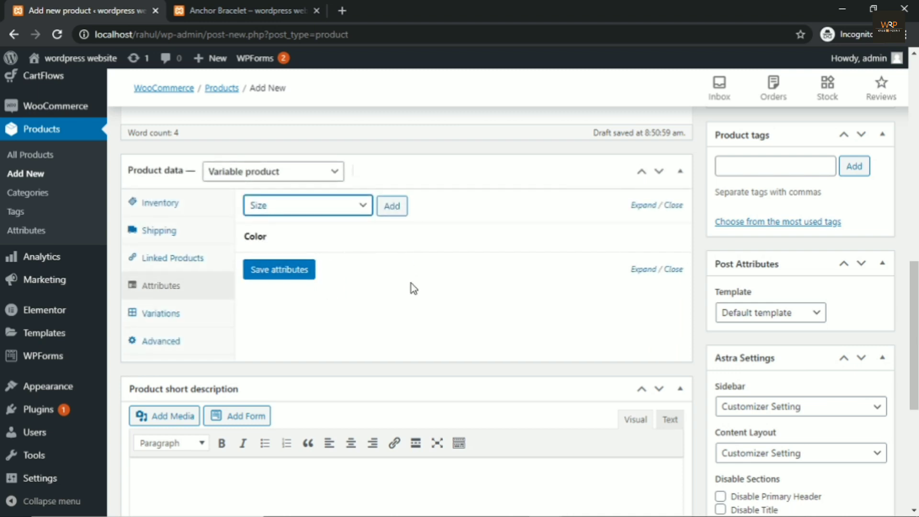
left_click(394, 210)
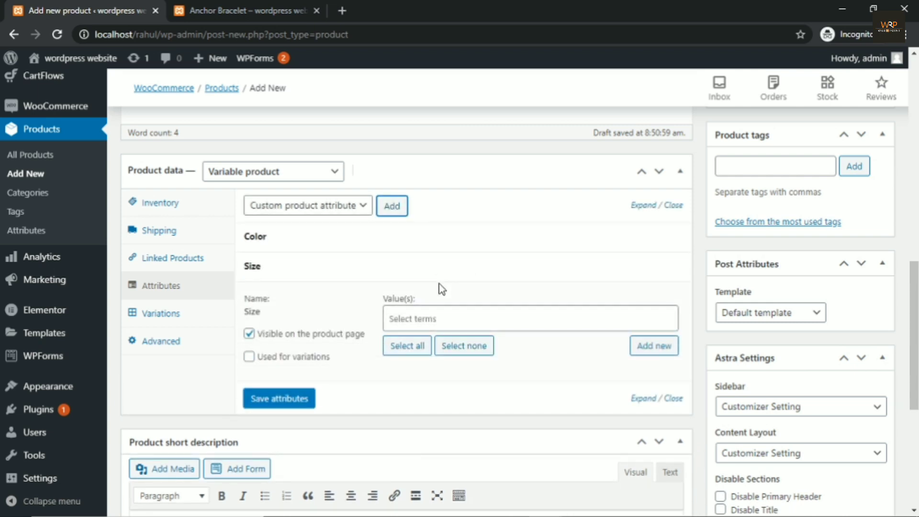
Step: Give Size the values S, M and L, enable 'Used for variations', and save
left_click(409, 318)
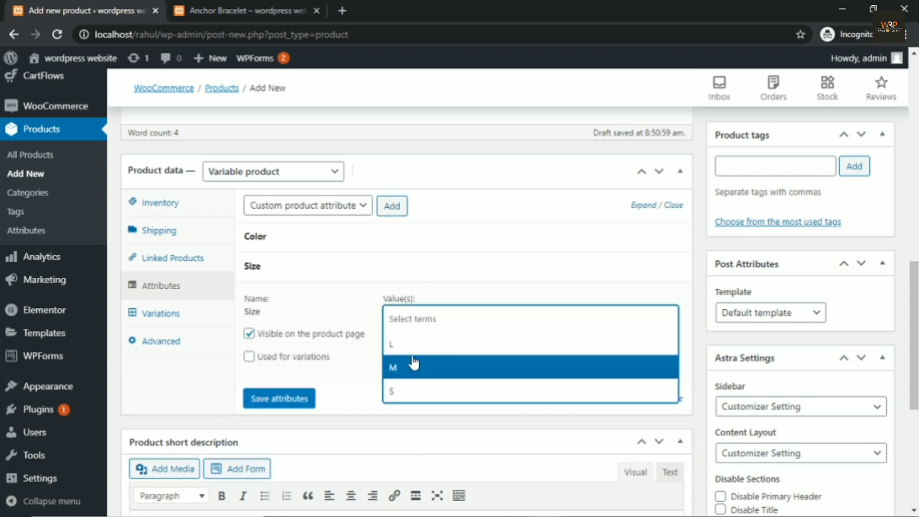
left_click(415, 396)
left_click(447, 316)
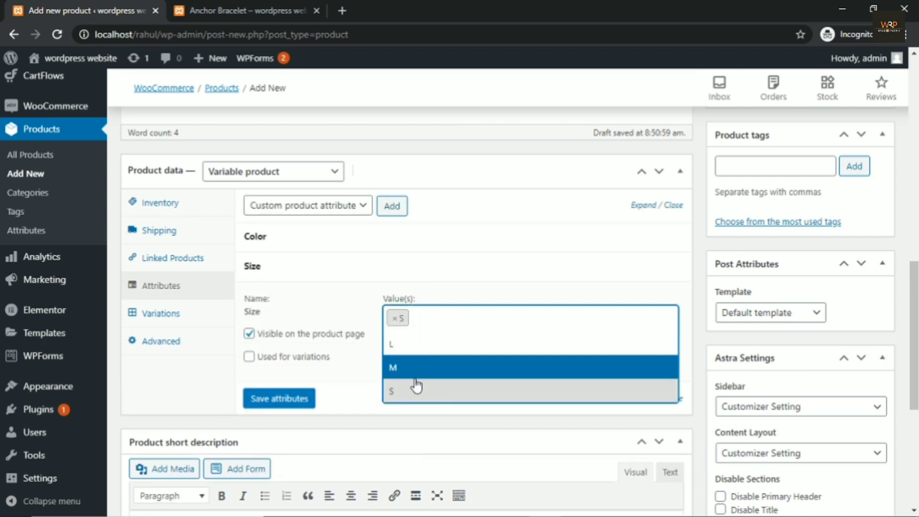
left_click(414, 376)
left_click(472, 315)
left_click(425, 365)
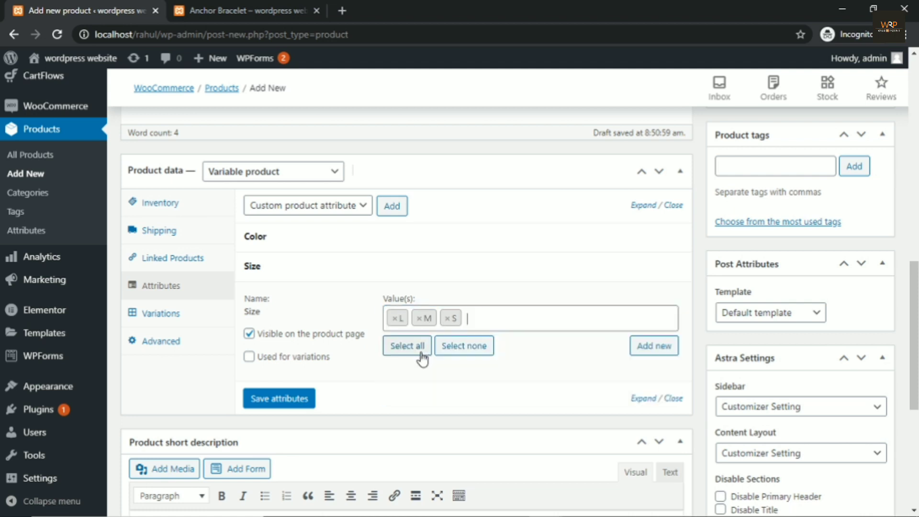
left_click(249, 357)
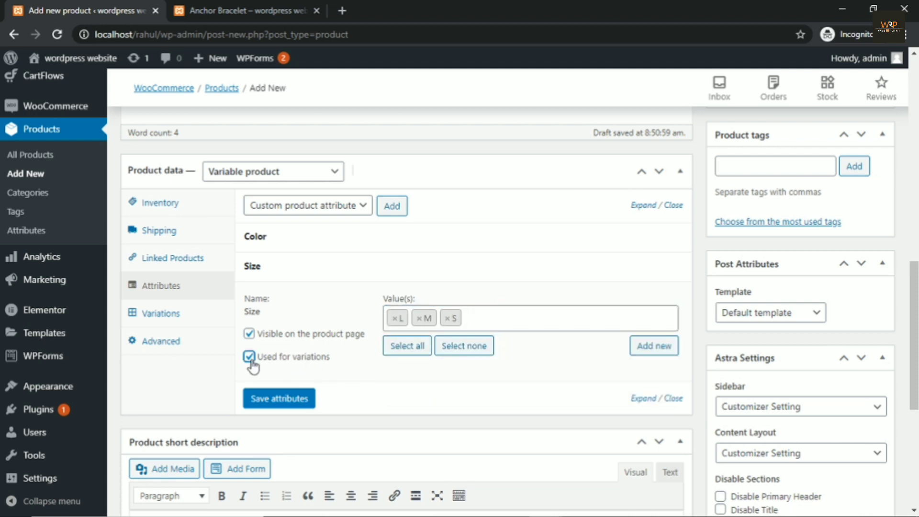
left_click(265, 402)
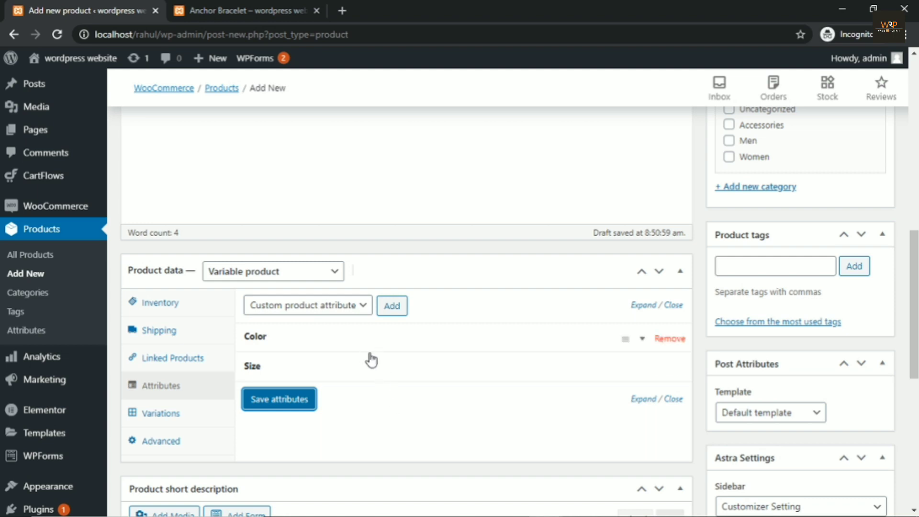
scroll(369, 357, "down", 3)
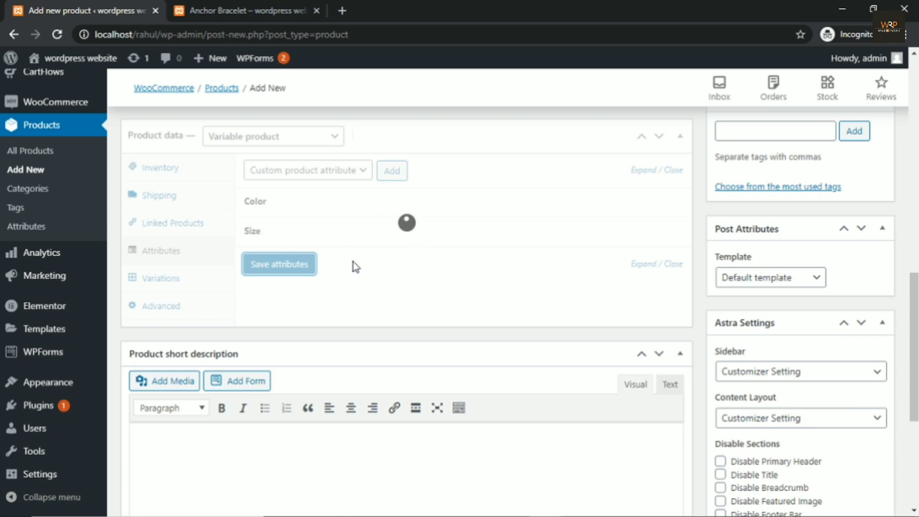
Step: On the Variations tab, run 'Create variations from all attributes' and confirm, adding 9 variations
left_click(162, 281)
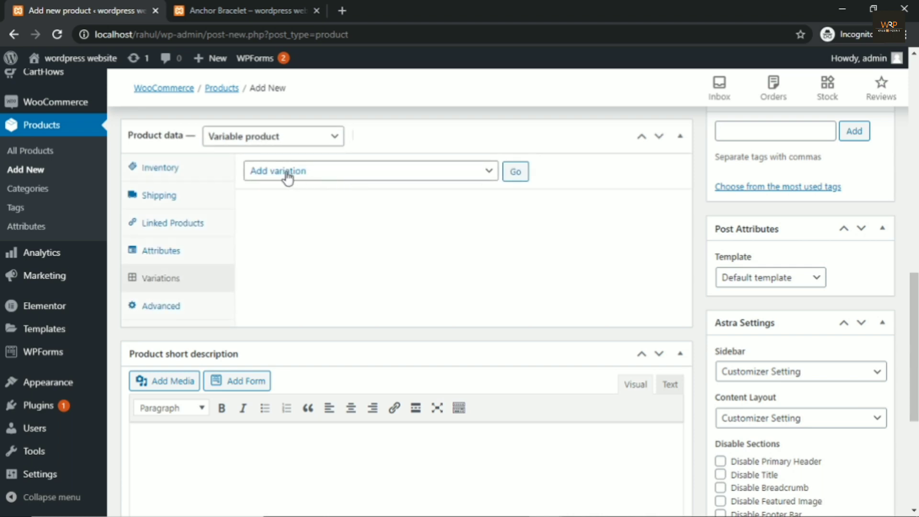
left_click(326, 177)
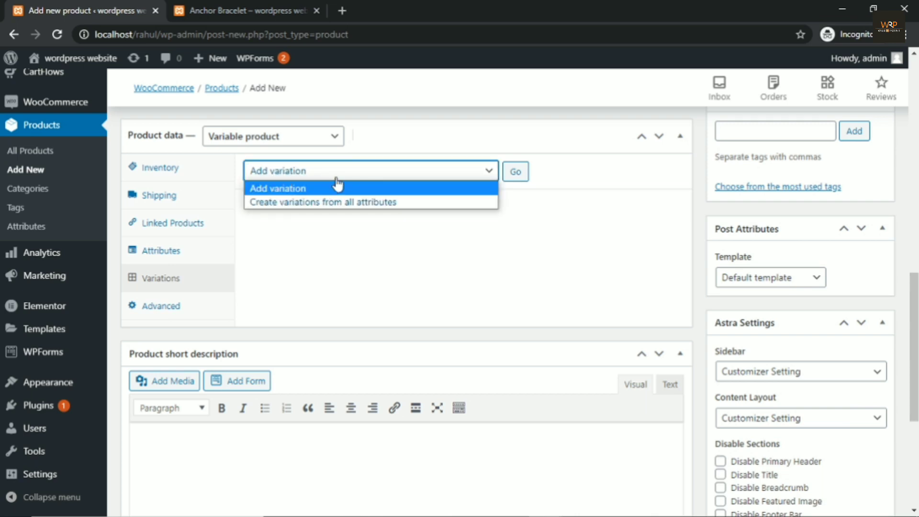
left_click(379, 203)
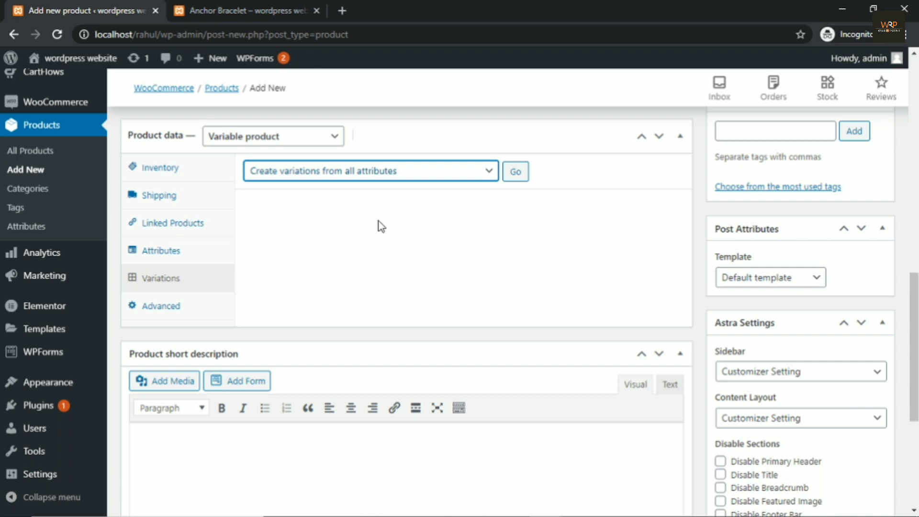
left_click(516, 184)
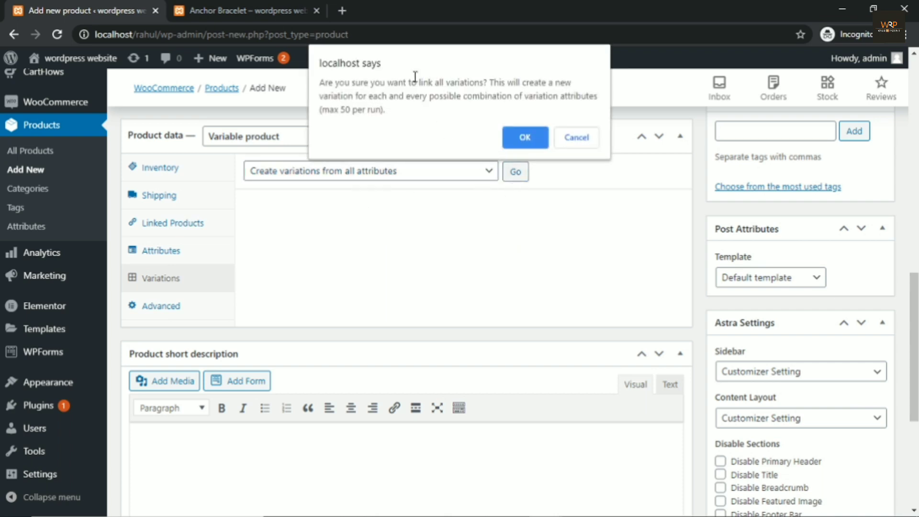
left_click(525, 139)
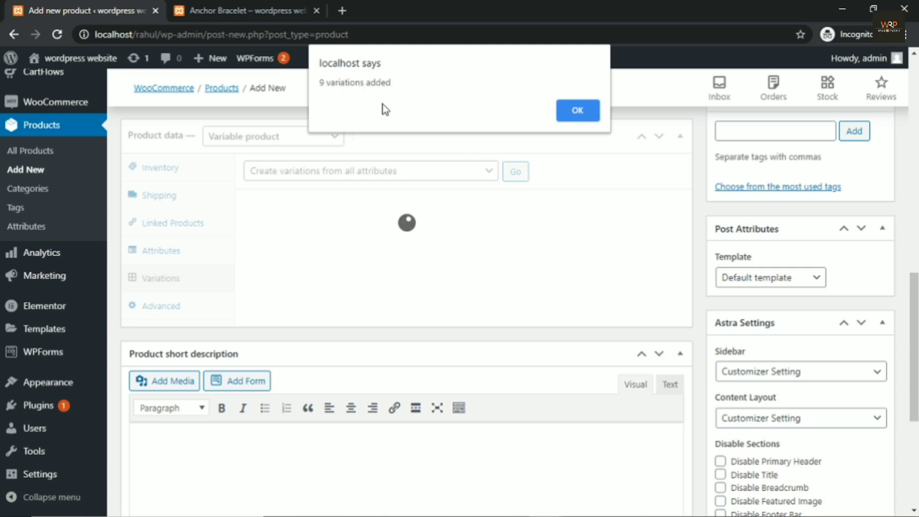
Step: Dismiss the notice and enter a regular price of 500 for the Black L variation #1445
left_click(579, 113)
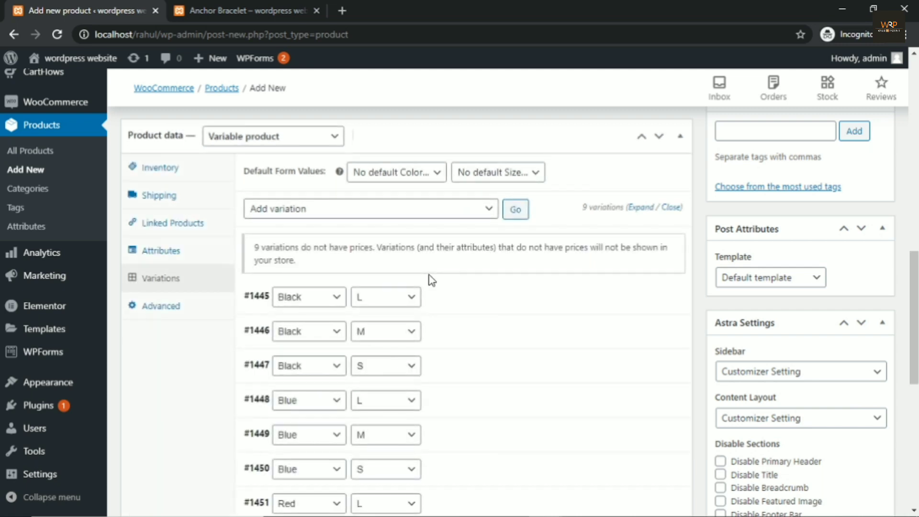
scroll(432, 280, "down", 3)
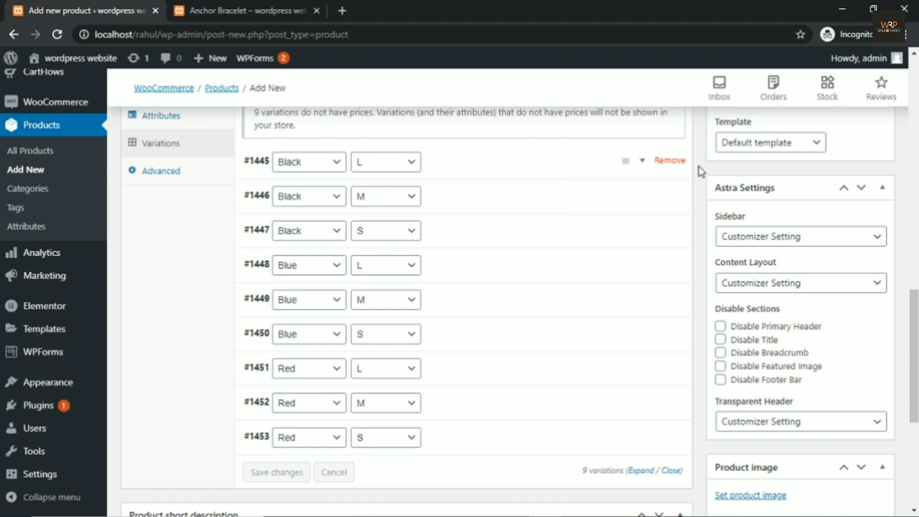
left_click(642, 167)
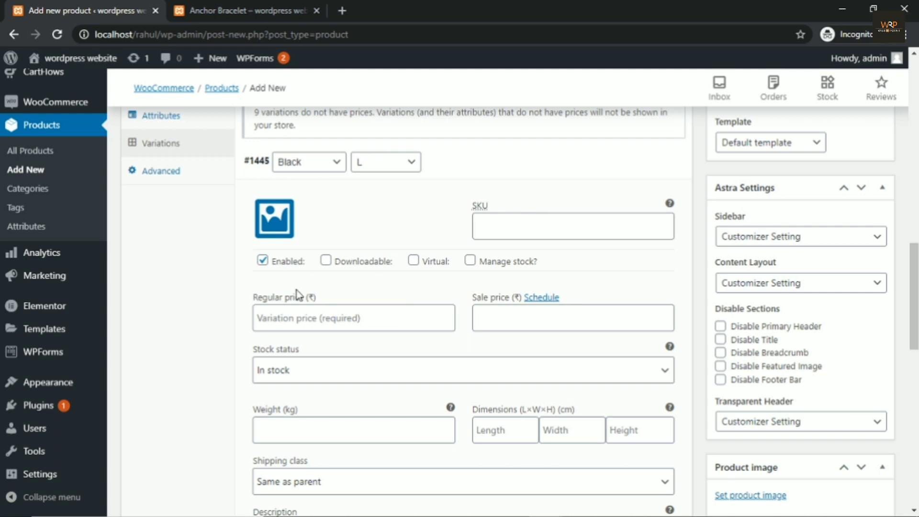
left_click(294, 313)
type("5")
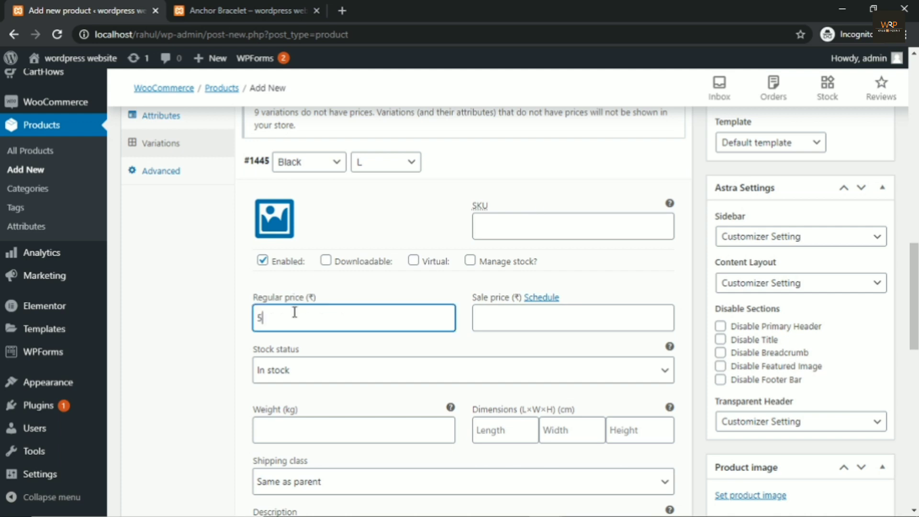
key("BackSpace")
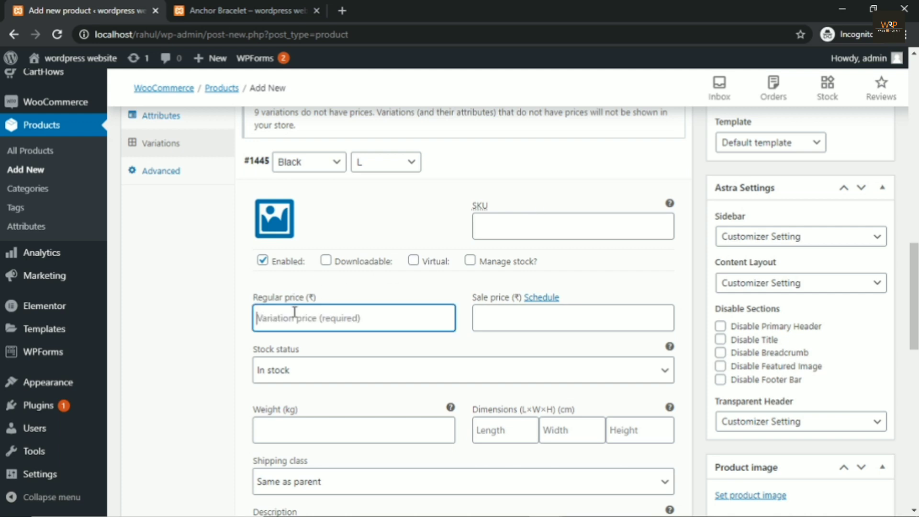
type("600")
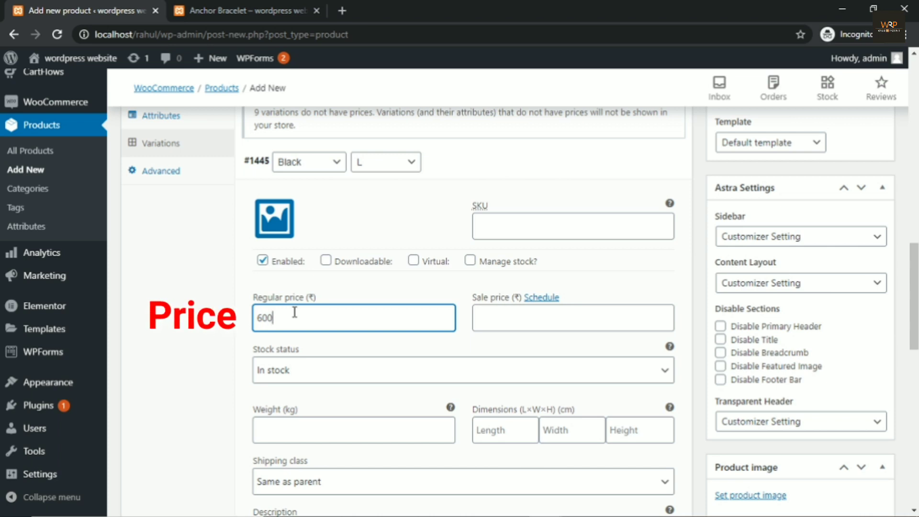
key("BackSpace")
key("BackSpace")
type("00")
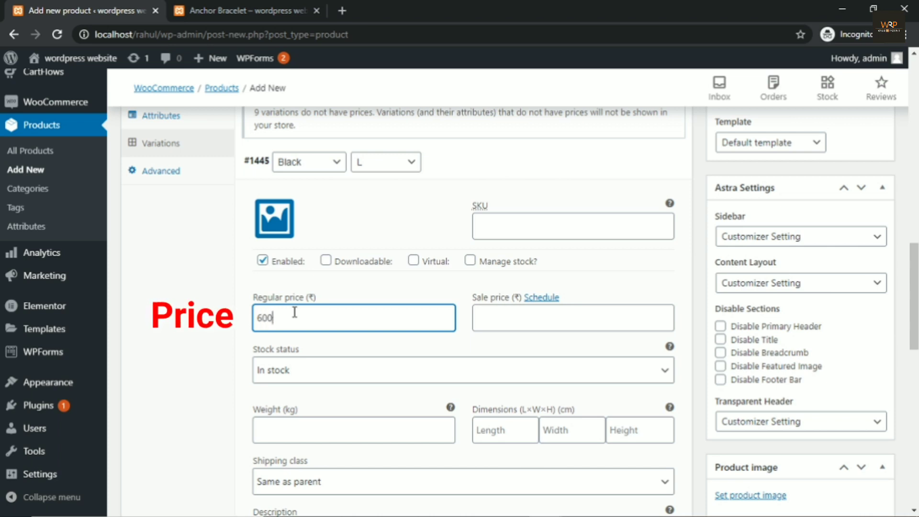
key("BackSpace")
key("BackSpace")
key("BackSpace")
type("500")
Step: Set tshirt1.png as the Black L variation image, then expand the Black M variation
left_click(276, 227)
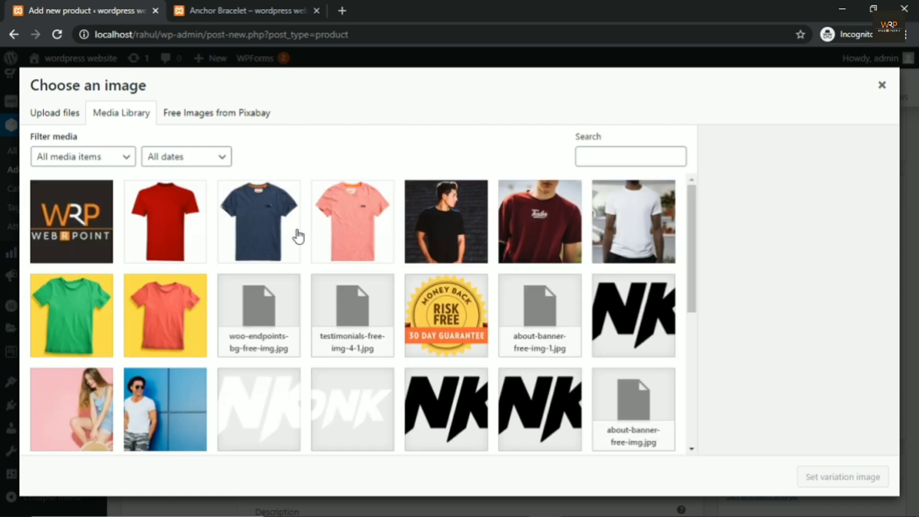
left_click(456, 233)
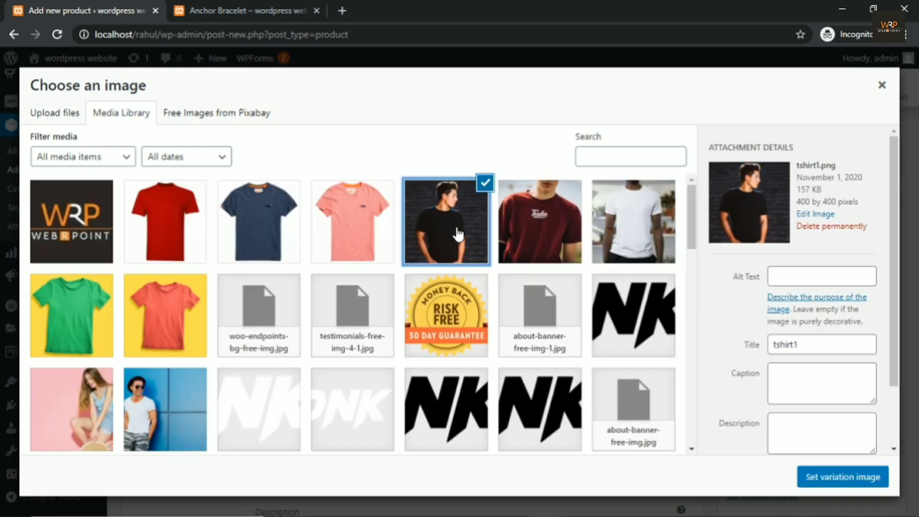
left_click(838, 476)
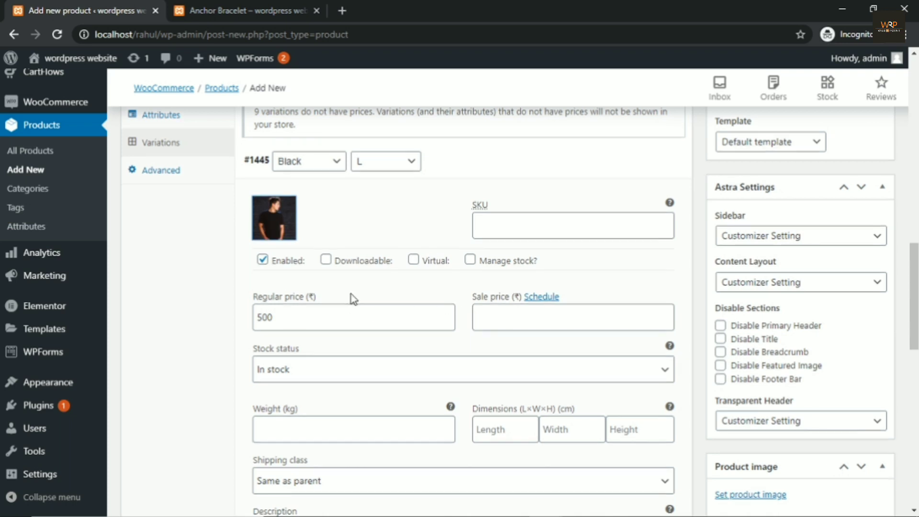
scroll(353, 299, "down", 7)
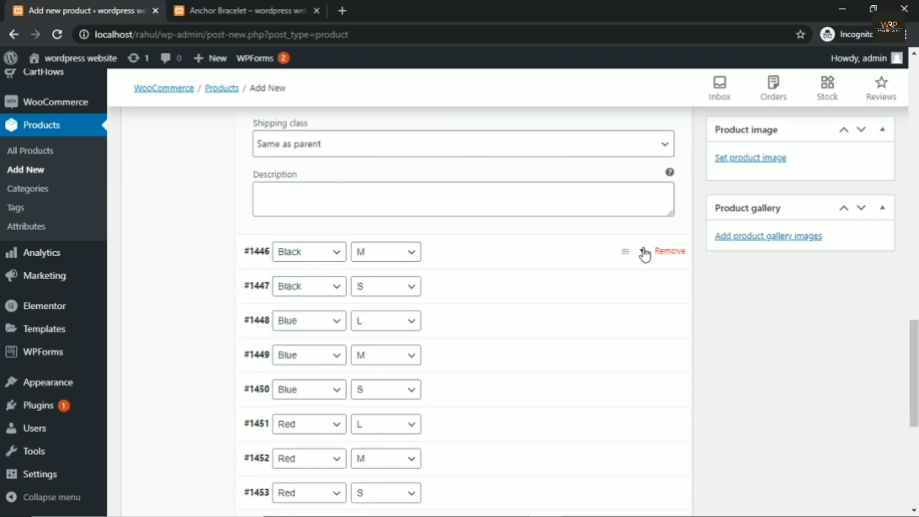
left_click(601, 261)
Step: Give the Black M variation a regular price of 650 and the black t-shirt image
scroll(340, 318, "down", 1)
left_click(301, 344)
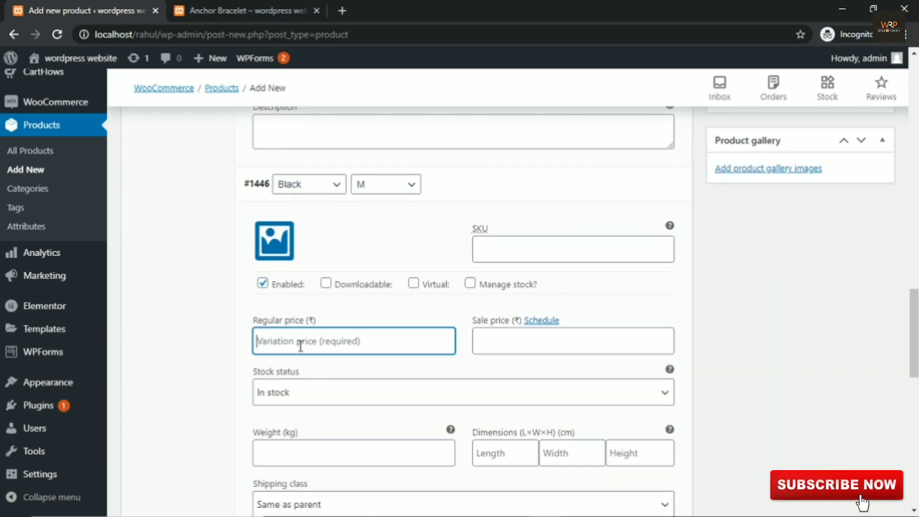
type("650")
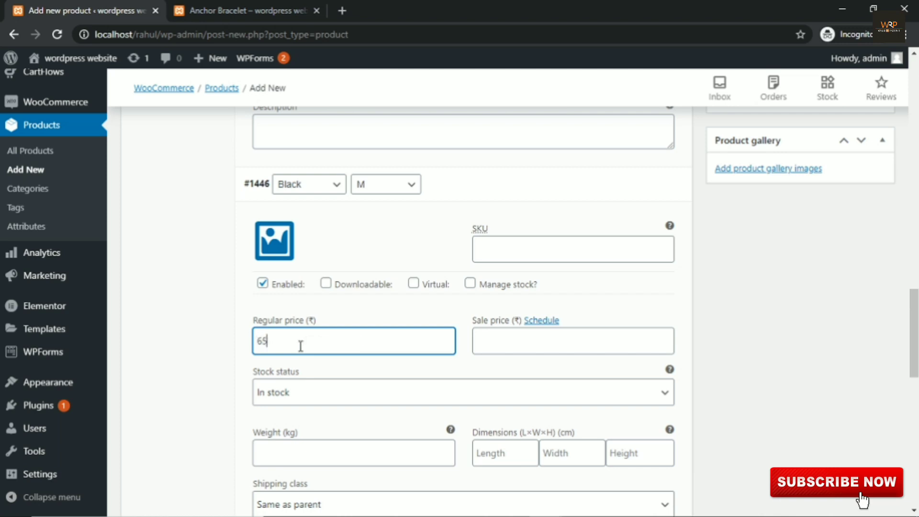
left_click(272, 237)
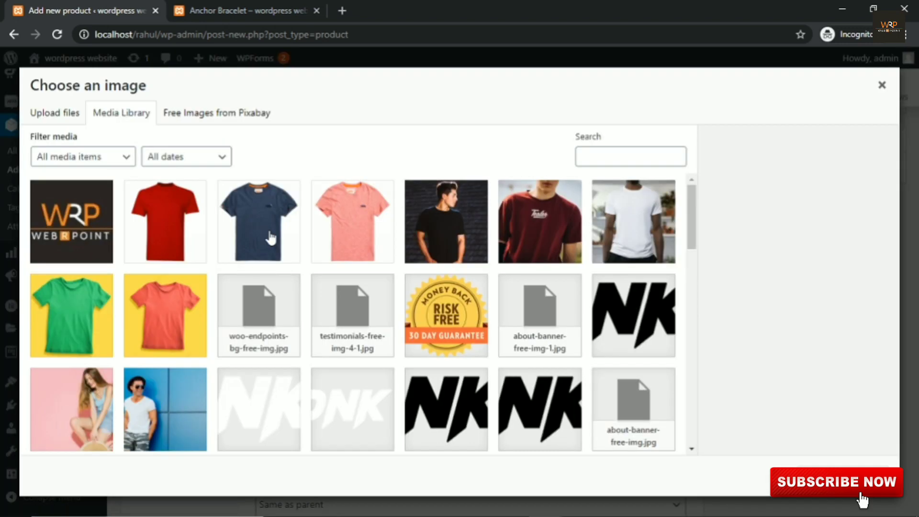
left_click(440, 232)
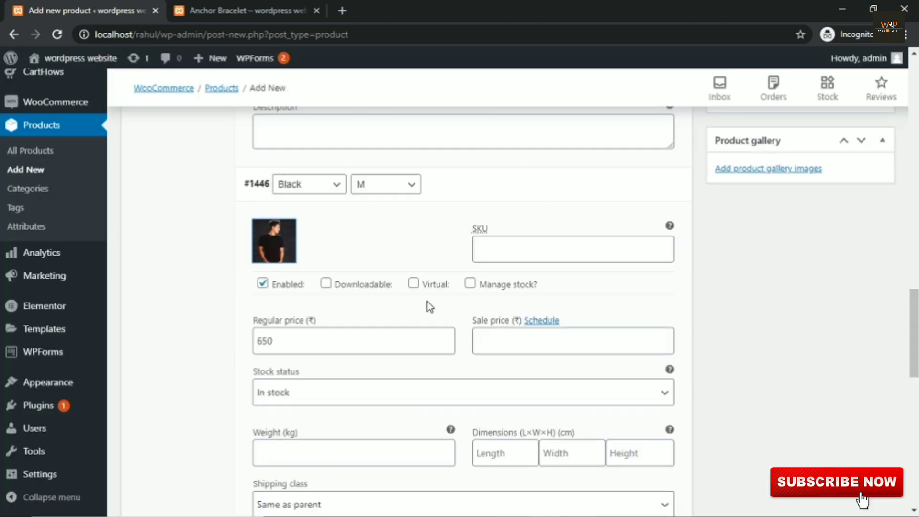
Step: Give the Black S variation a regular price of 600 and the black t-shirt image
scroll(441, 260, "down", 5)
scroll(431, 225, "down", 4)
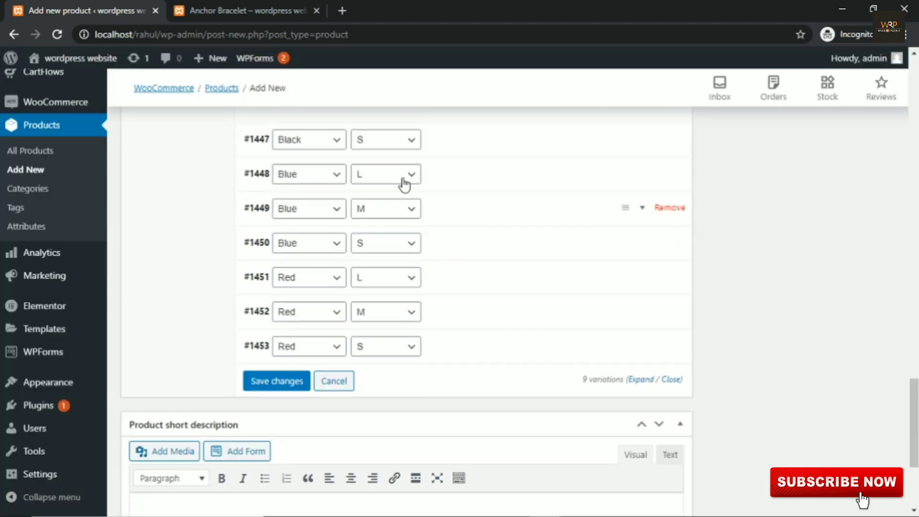
left_click(639, 139)
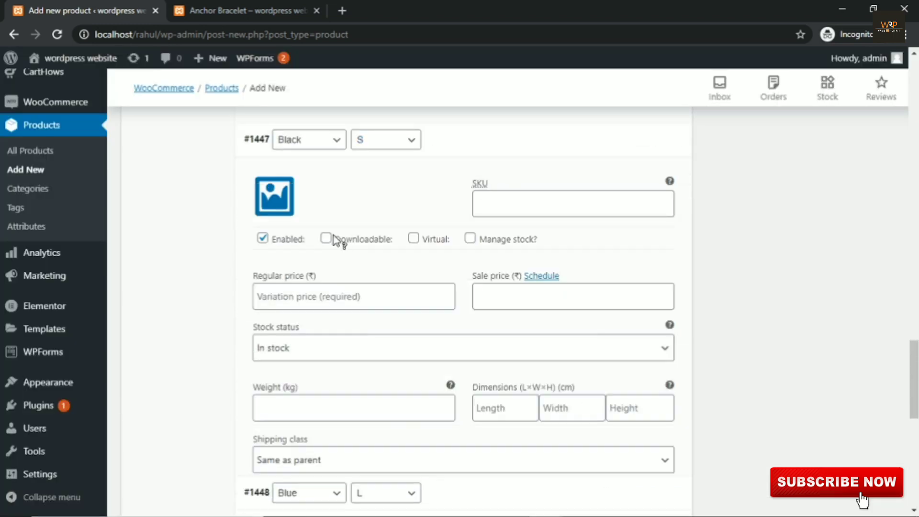
left_click(303, 296)
type("500")
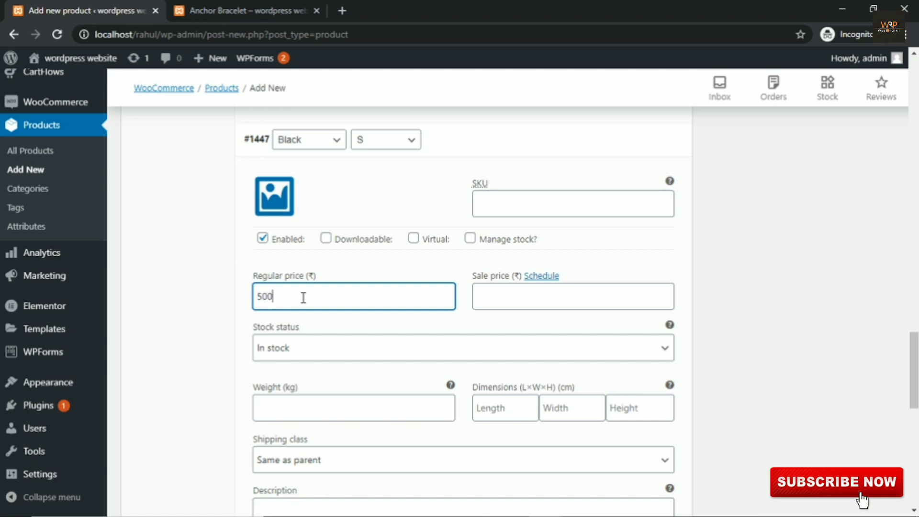
key("BackSpace")
key("BackSpace")
type("600")
left_click(268, 195)
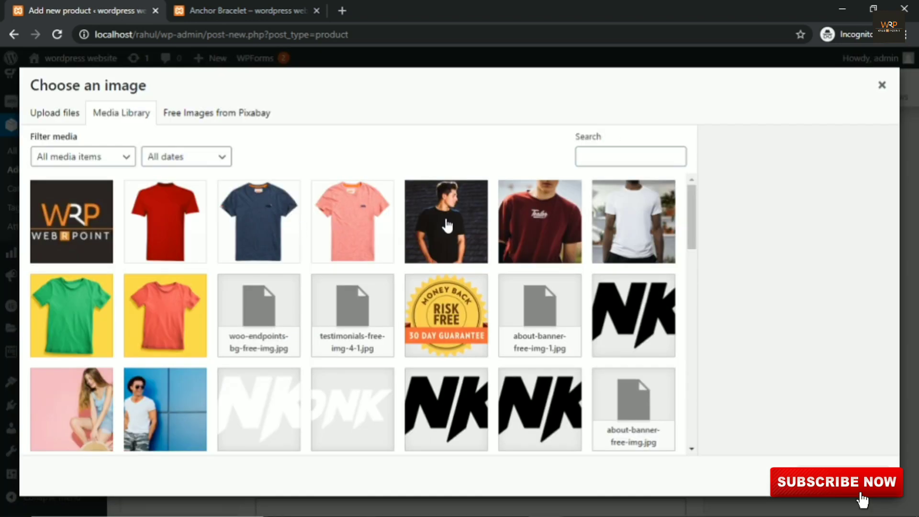
left_click(446, 222)
left_click(843, 474)
Step: Give the Blue L variation the blue t-shirt image and a regular price of 650
scroll(670, 268, "down", 9)
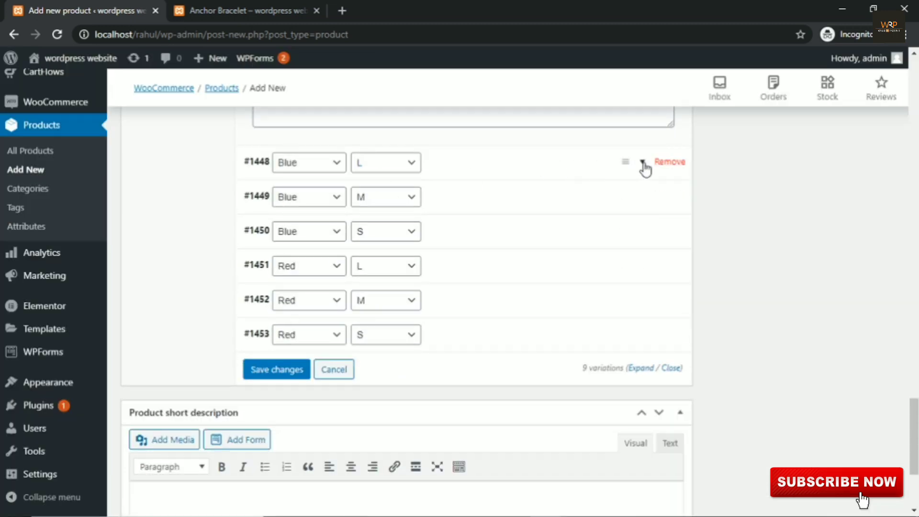
left_click(644, 165)
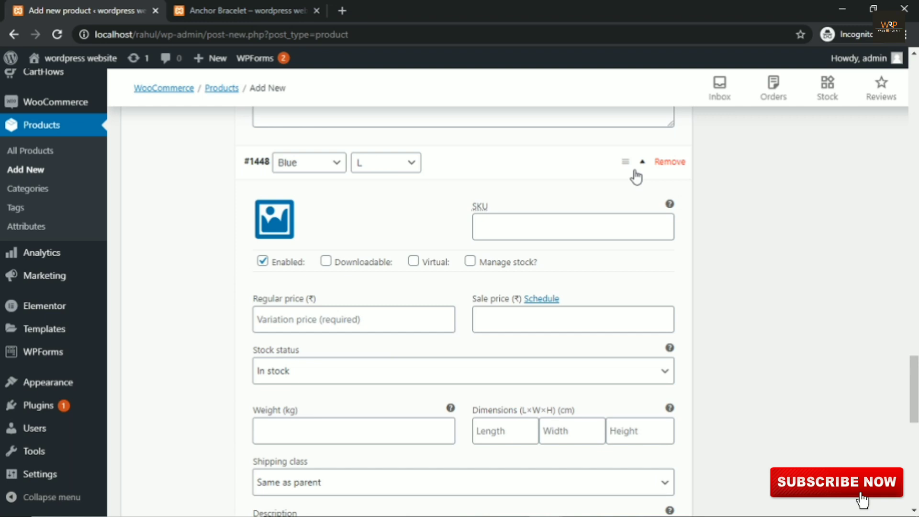
left_click(283, 235)
left_click(259, 219)
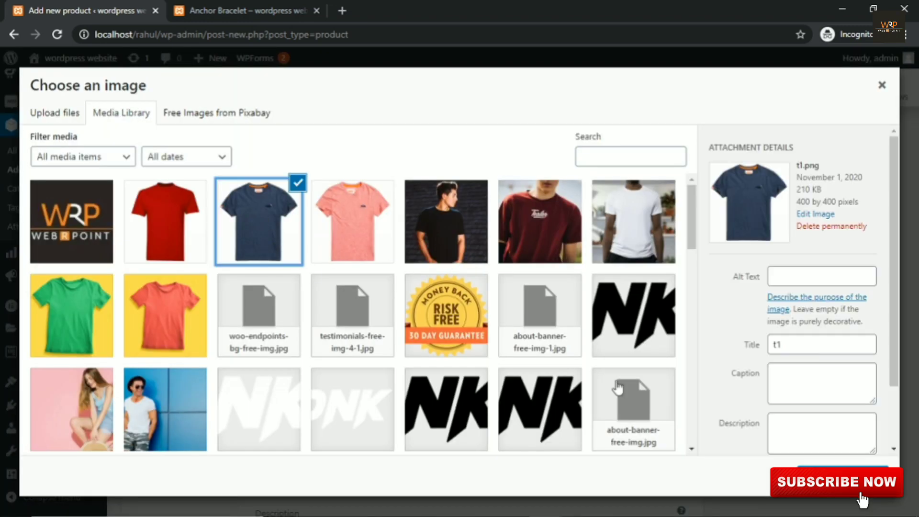
left_click(843, 475)
left_click(339, 320)
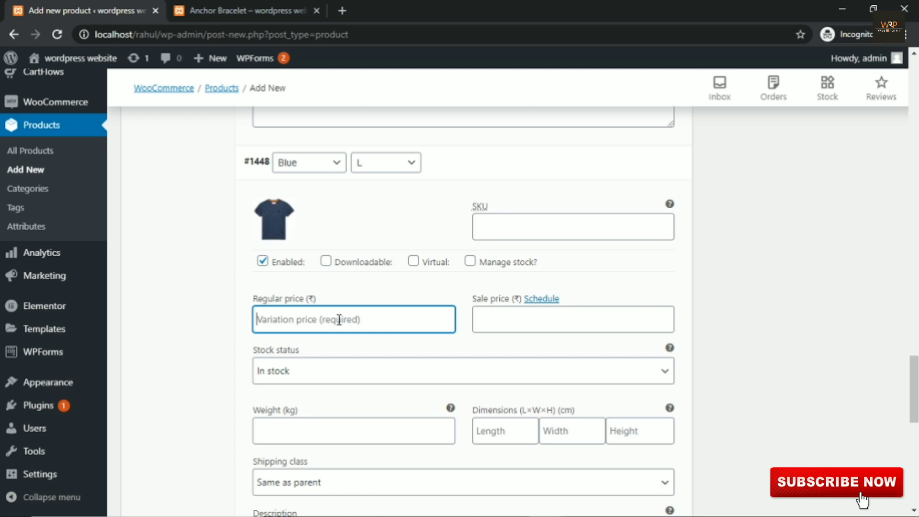
type("650")
Step: Give the Blue M variation the blue t-shirt image and a regular price of 600
scroll(353, 318, "down", 3)
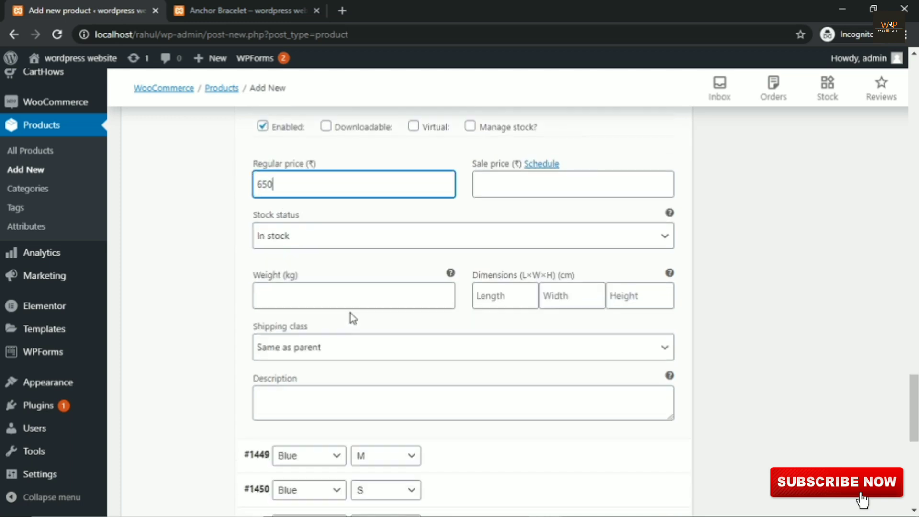
scroll(353, 318, "down", 4)
left_click(645, 261)
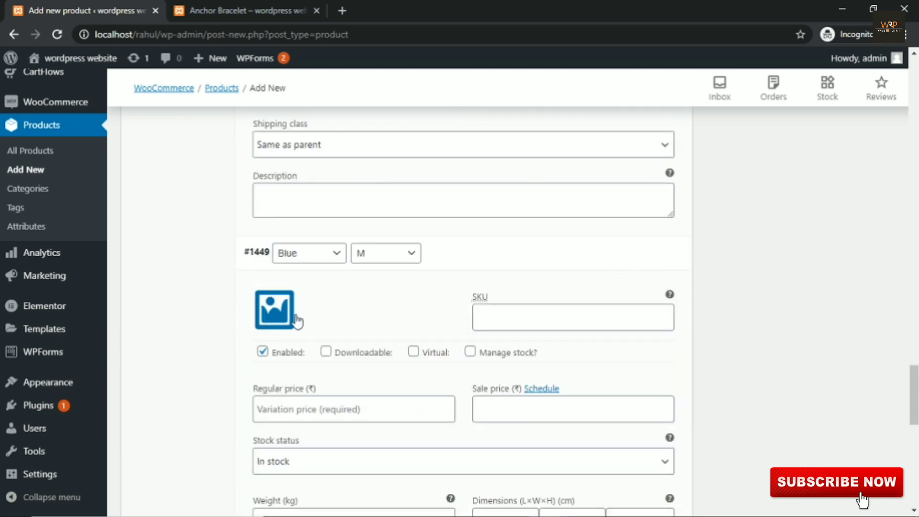
left_click(297, 320)
left_click(267, 225)
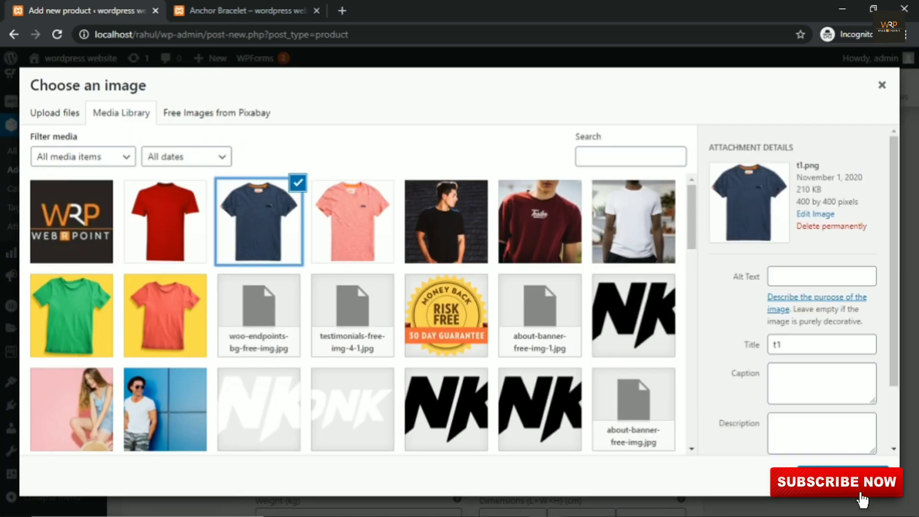
left_click(843, 477)
scroll(288, 249, "down", 3)
left_click(309, 274)
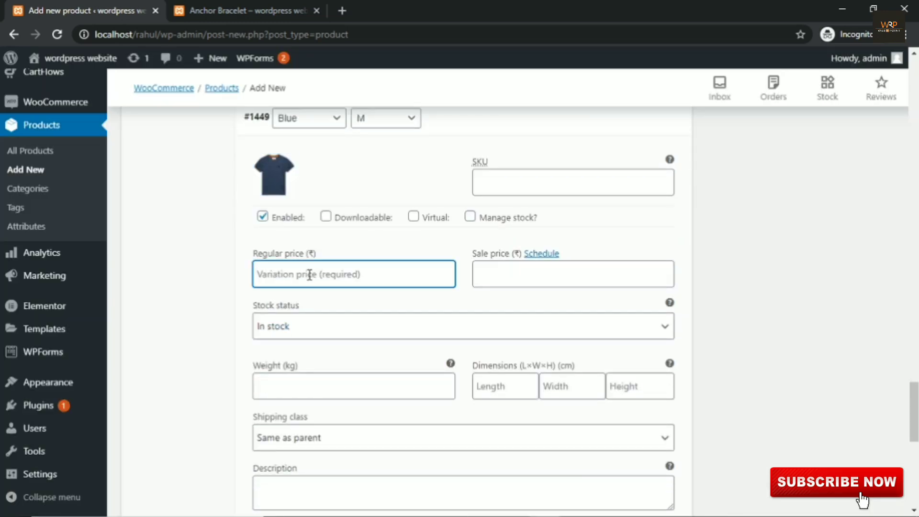
type("6")
type("00")
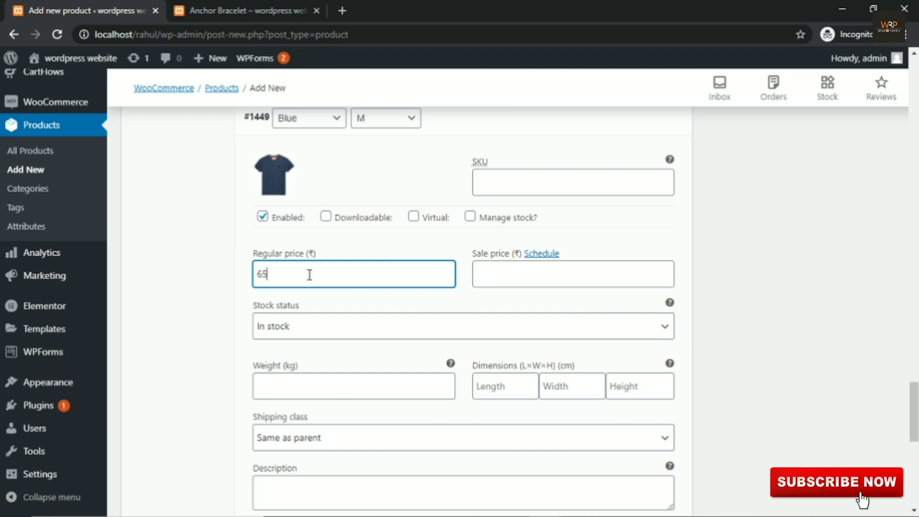
Step: Give the Blue S variation the blue t-shirt image and a regular price of 600
scroll(322, 299, "down", 4)
scroll(411, 267, "down", 3)
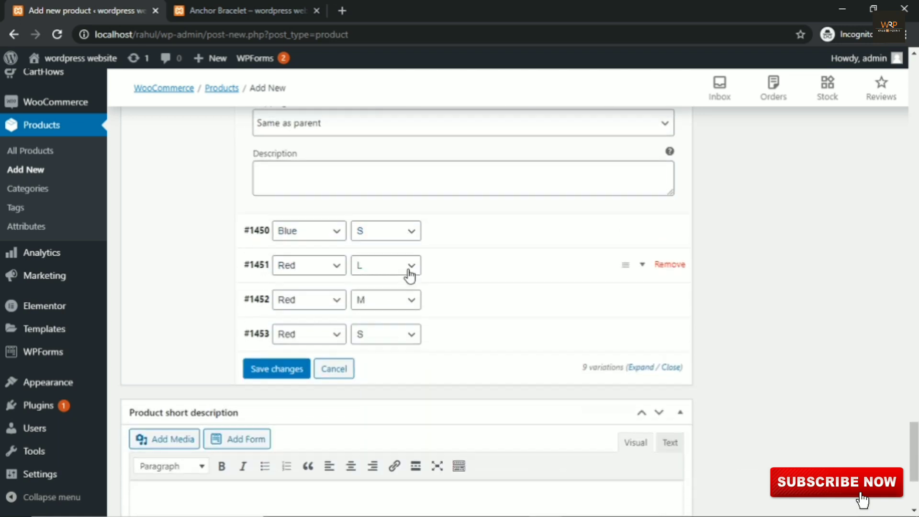
left_click(643, 212)
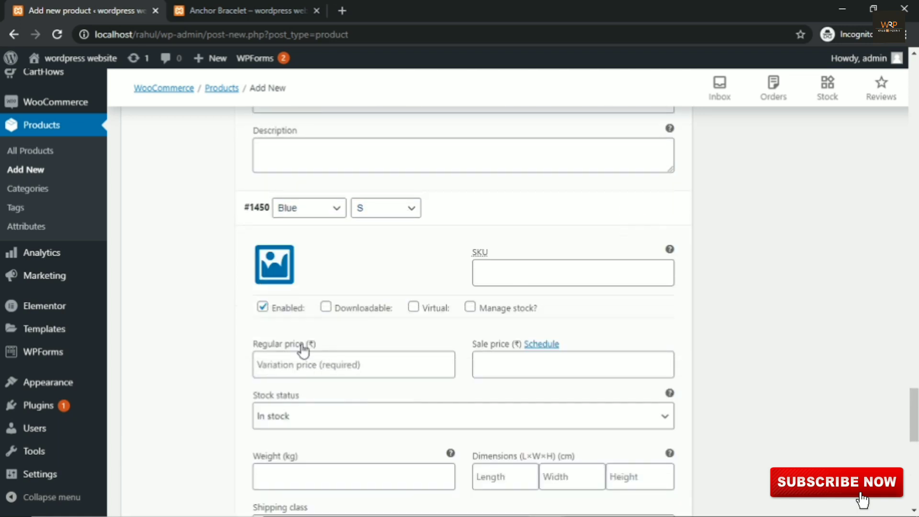
left_click(274, 265)
left_click(273, 239)
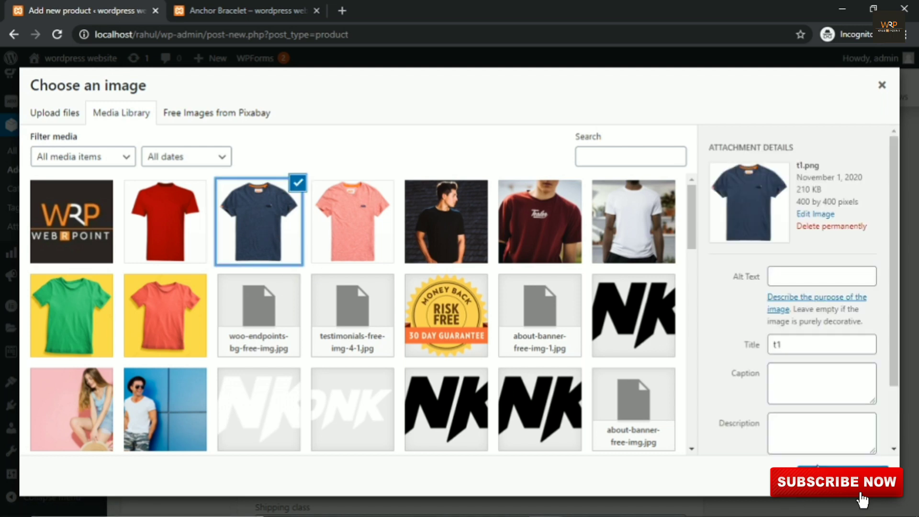
left_click(824, 474)
scroll(354, 311, "down", 3)
left_click(330, 223)
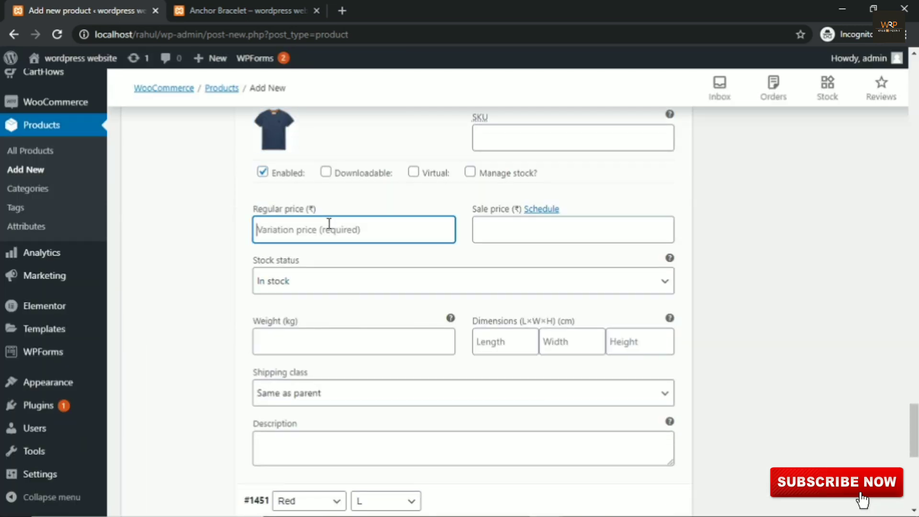
type("600")
Step: Give the Red L variation the red t-shirt image and a regular price of 600
scroll(330, 224, "down", 5)
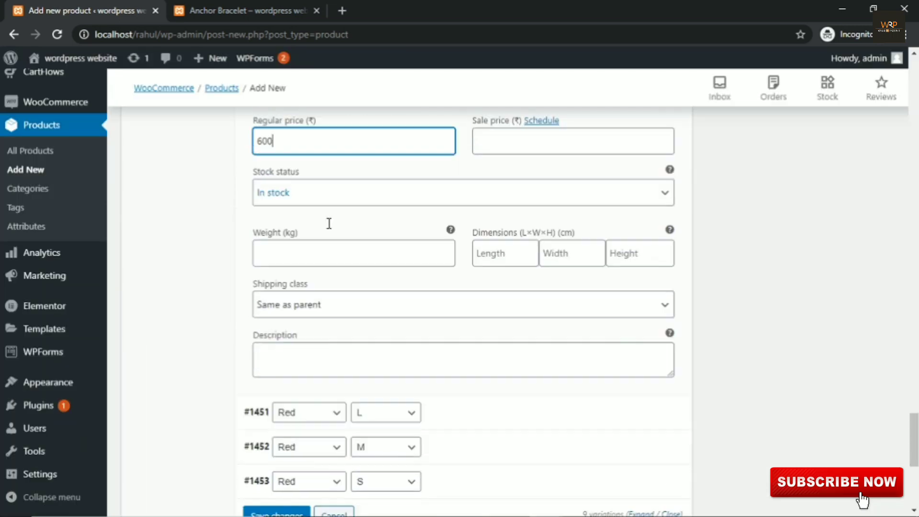
left_click(646, 235)
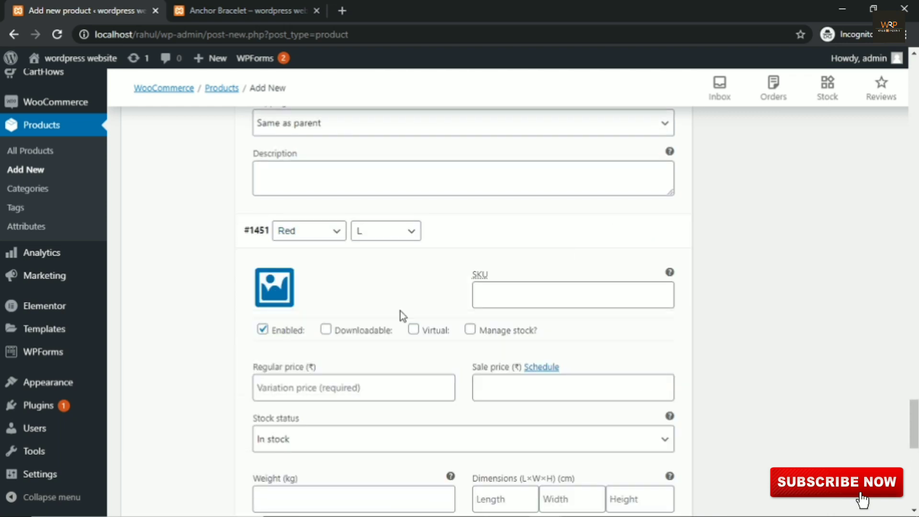
left_click(285, 299)
left_click(172, 212)
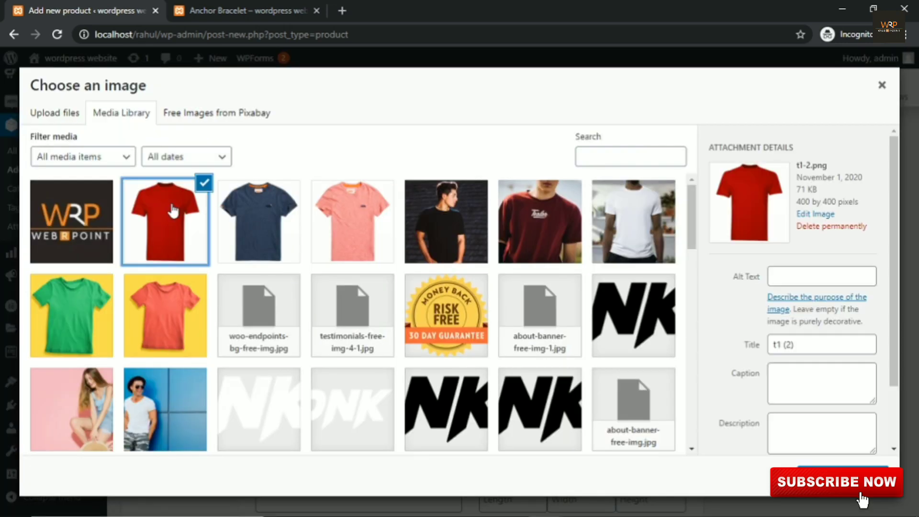
left_click(843, 473)
scroll(312, 304, "down", 1)
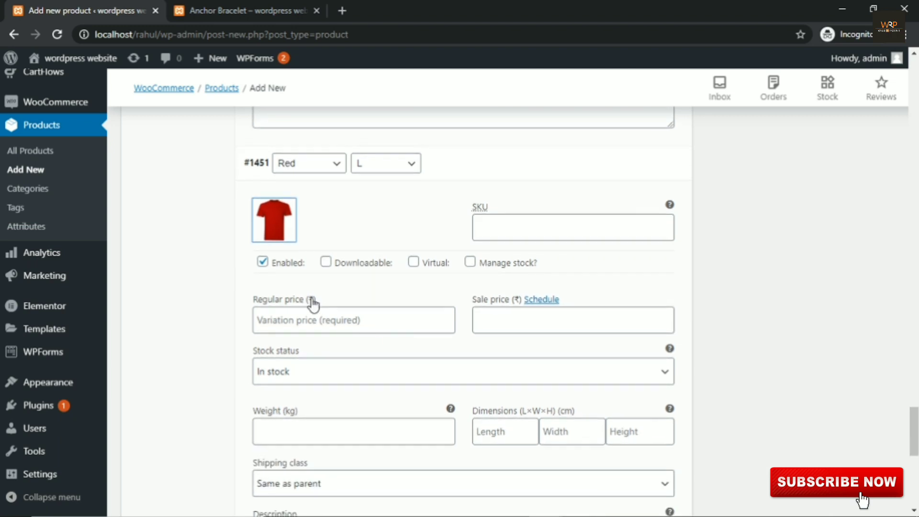
left_click(314, 319)
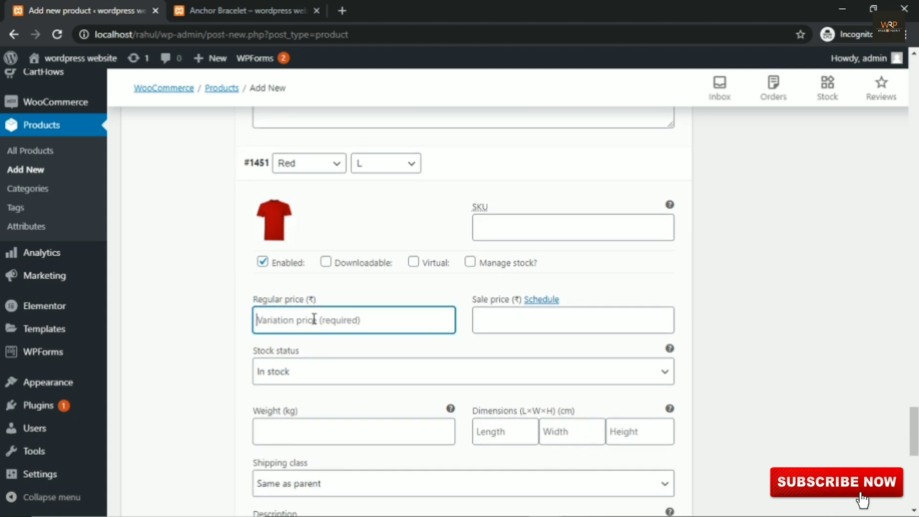
type("600")
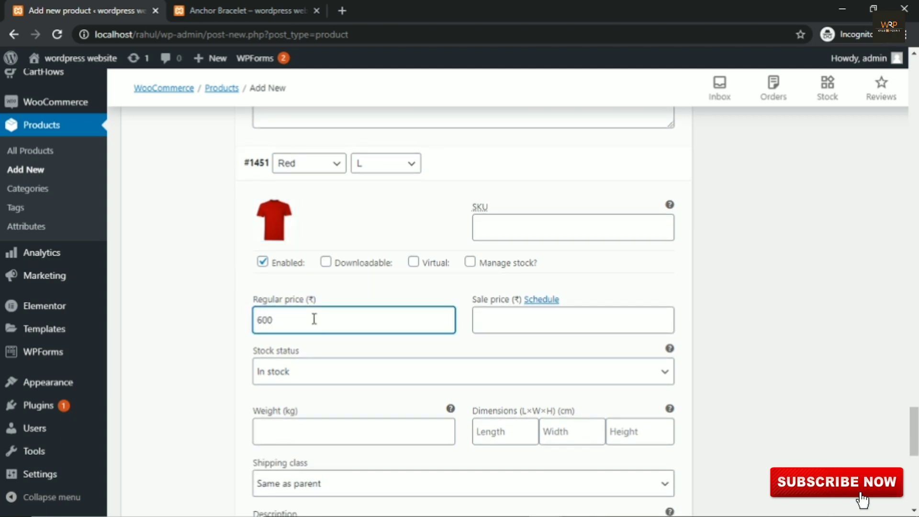
Step: Give the Red M variation the red t-shirt image and a regular price of 550
scroll(324, 308, "down", 8)
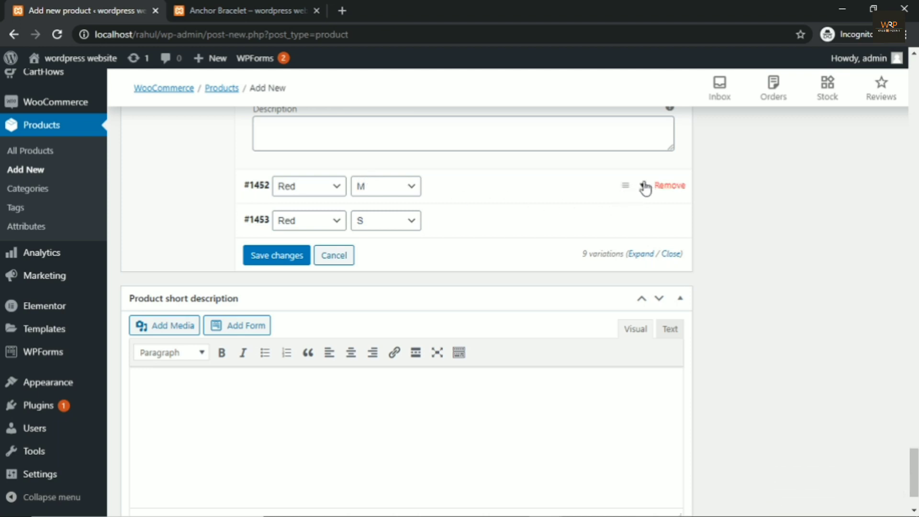
left_click(645, 189)
left_click(271, 249)
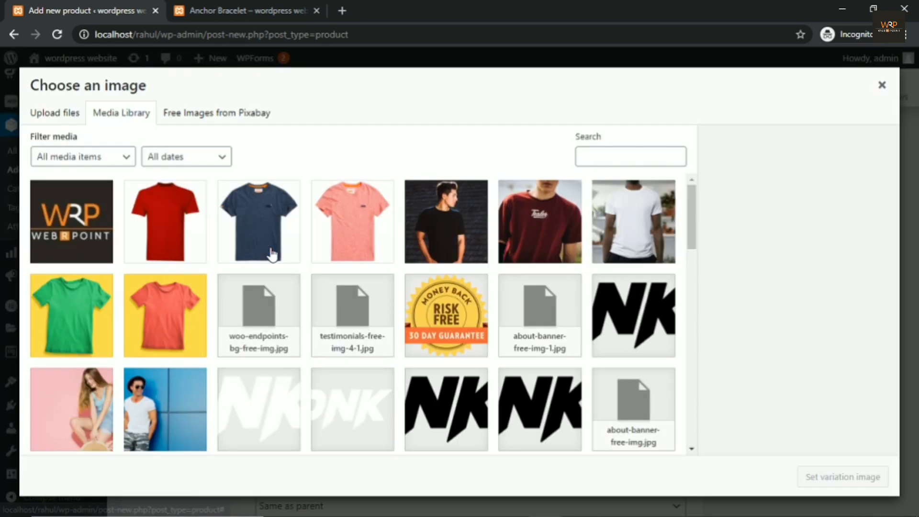
left_click(157, 230)
left_click(842, 478)
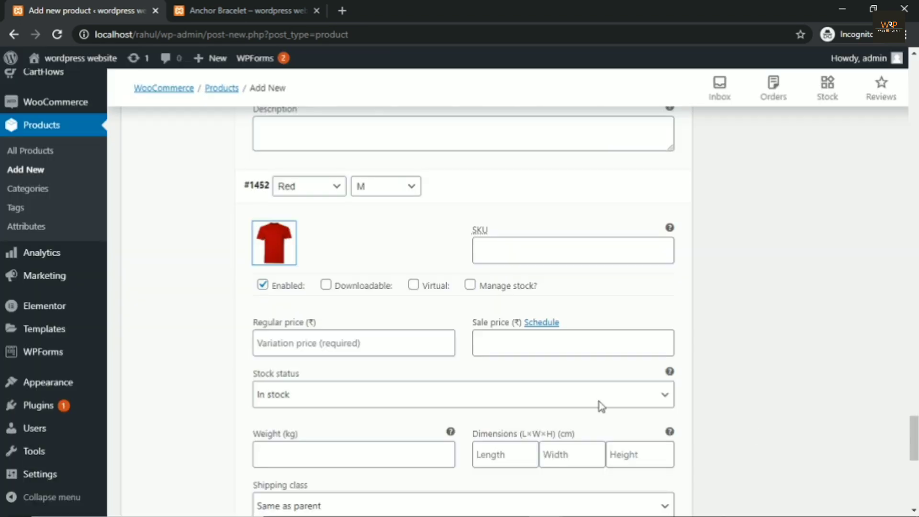
left_click(316, 342)
type("550")
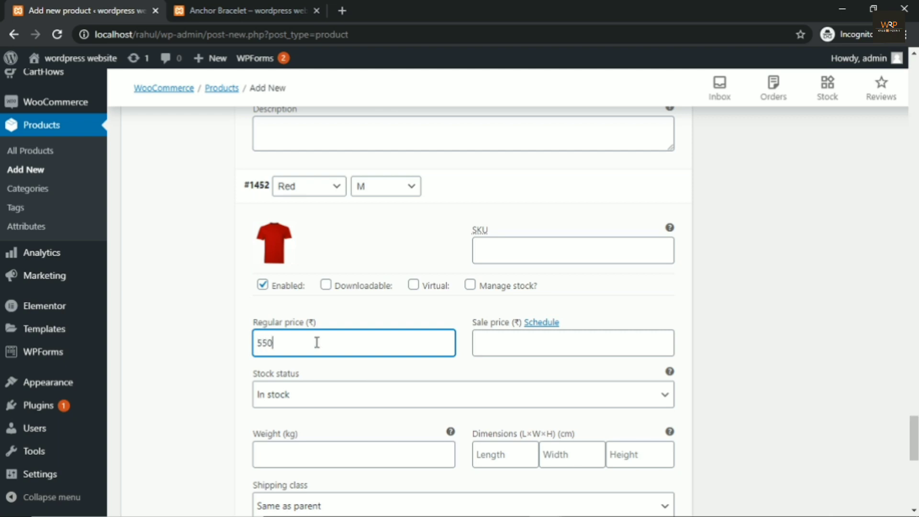
Step: Give the Red S variation the red t-shirt image and price 500, then save the variations
scroll(444, 335, "down", 4)
scroll(515, 330, "down", 3)
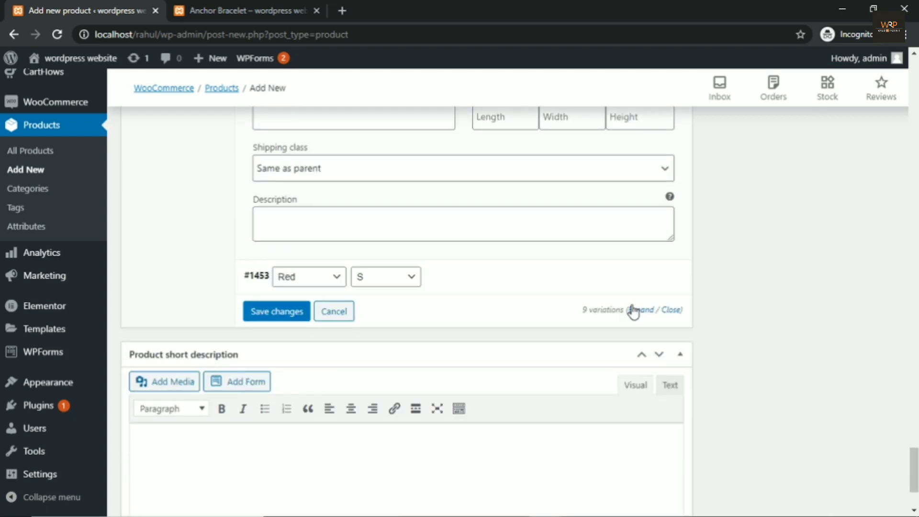
left_click(643, 285)
scroll(357, 342, "down", 2)
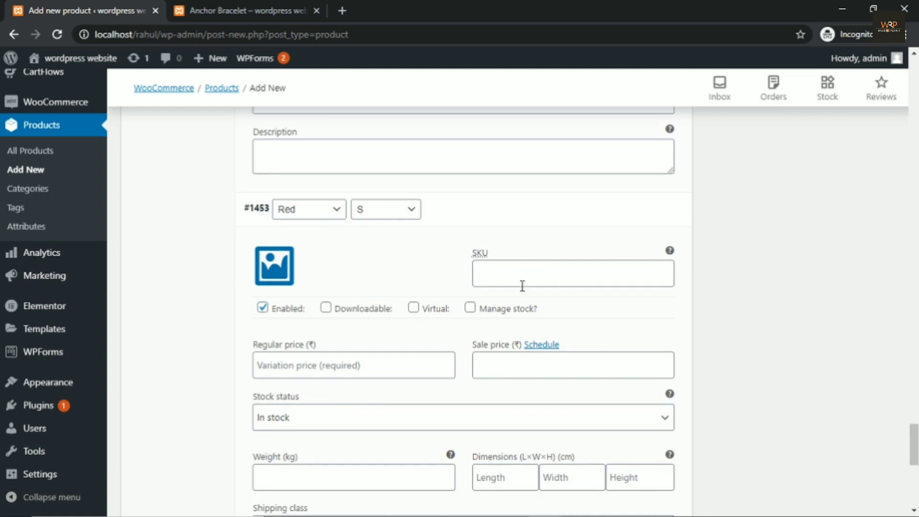
left_click(272, 269)
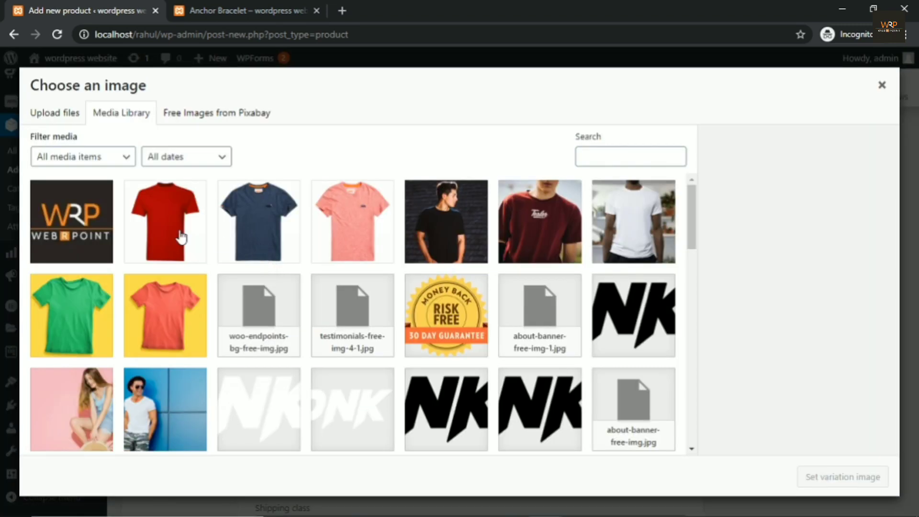
left_click(160, 228)
left_click(886, 478)
scroll(400, 323, "down", 3)
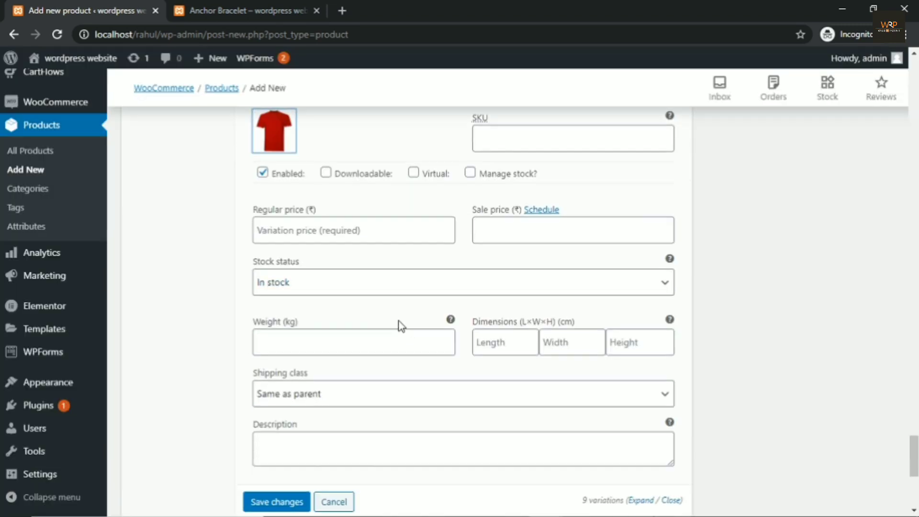
left_click(354, 233)
type("500")
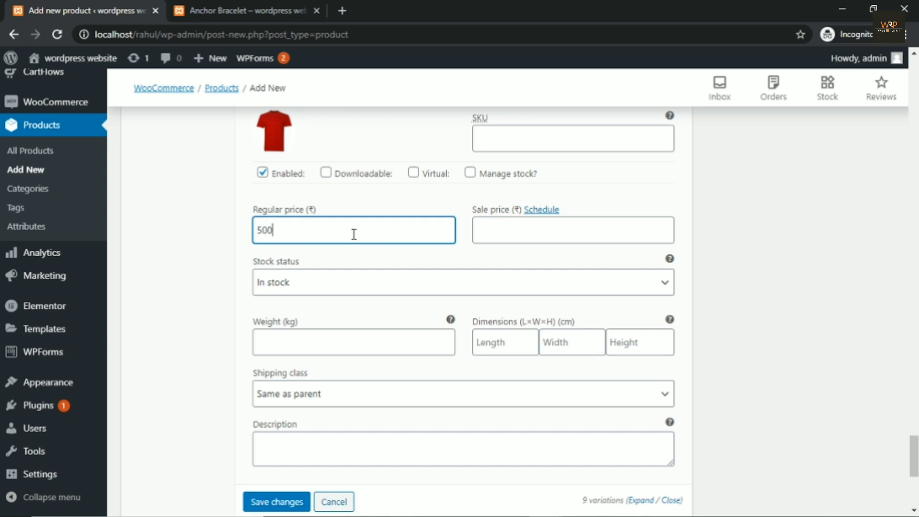
left_click(281, 501)
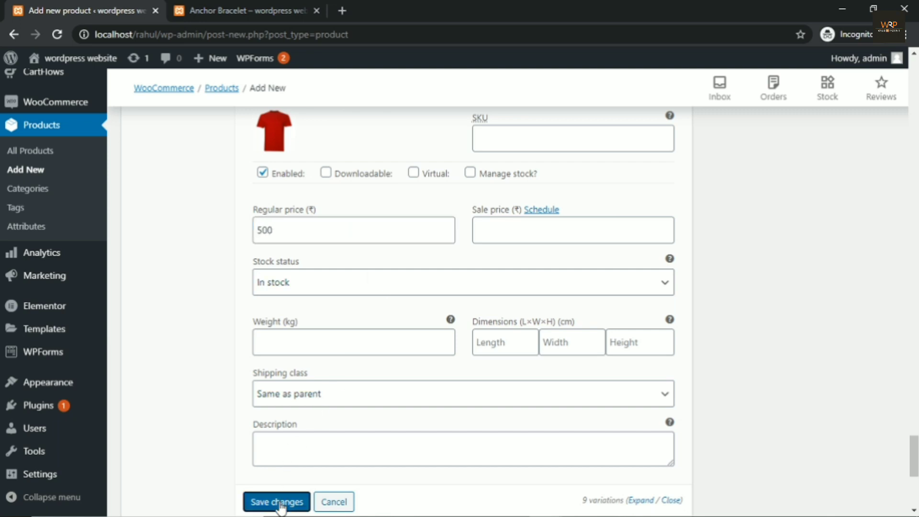
Step: Enter 'Multicolors Tshirt for sale' in the Product short description editor
scroll(401, 376, "down", 3)
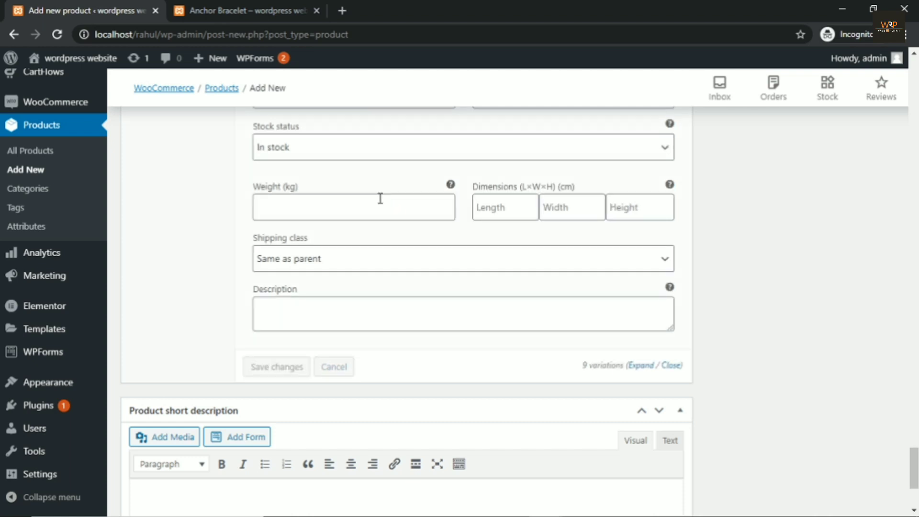
scroll(378, 230, "down", 3)
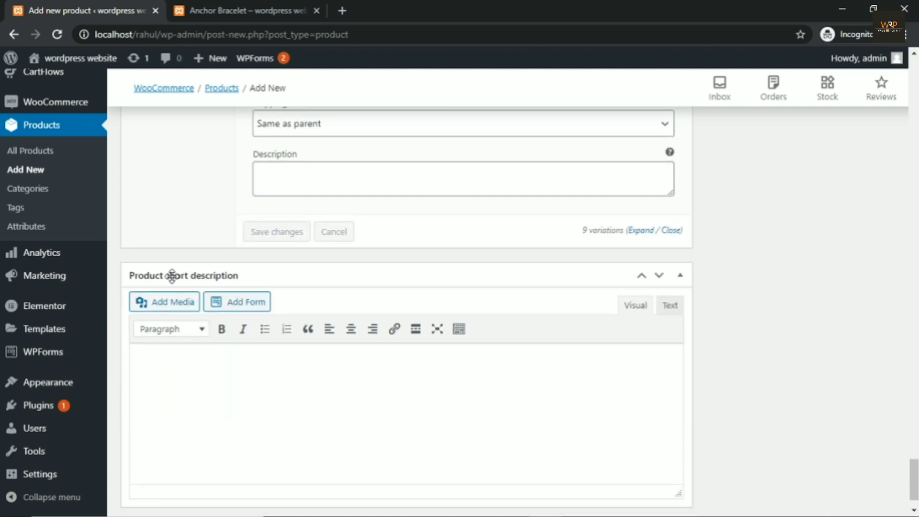
left_click(188, 373)
left_click(189, 373)
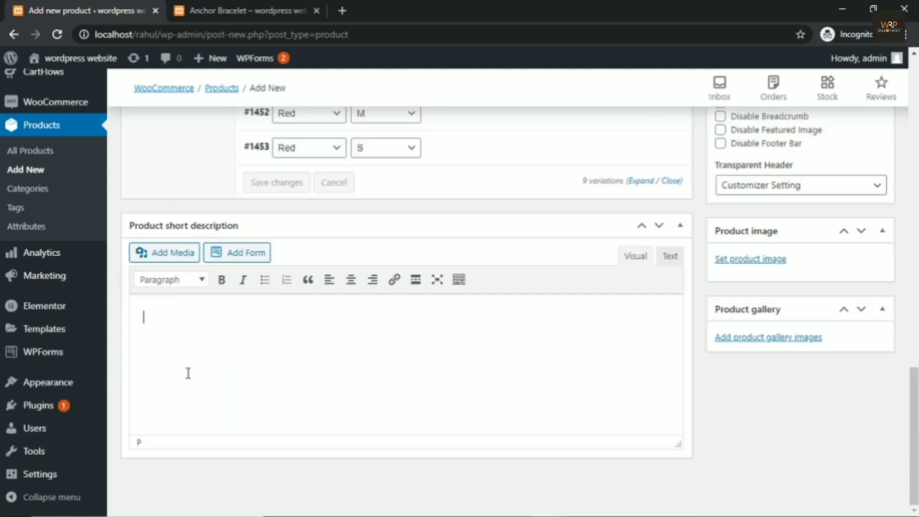
type("Multicolors Tshirt for sale")
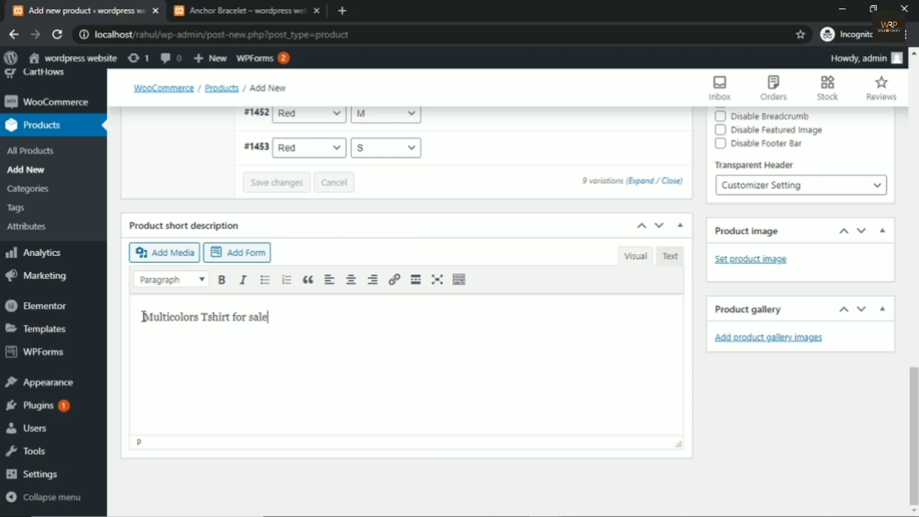
scroll(860, 416, "up", 20)
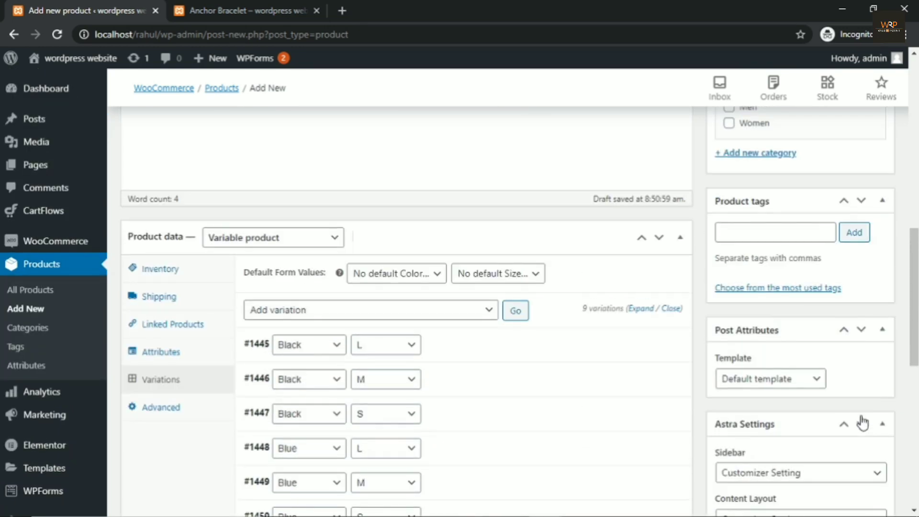
Step: Tick the Men checkbox under Product categories
scroll(861, 415, "down", 3)
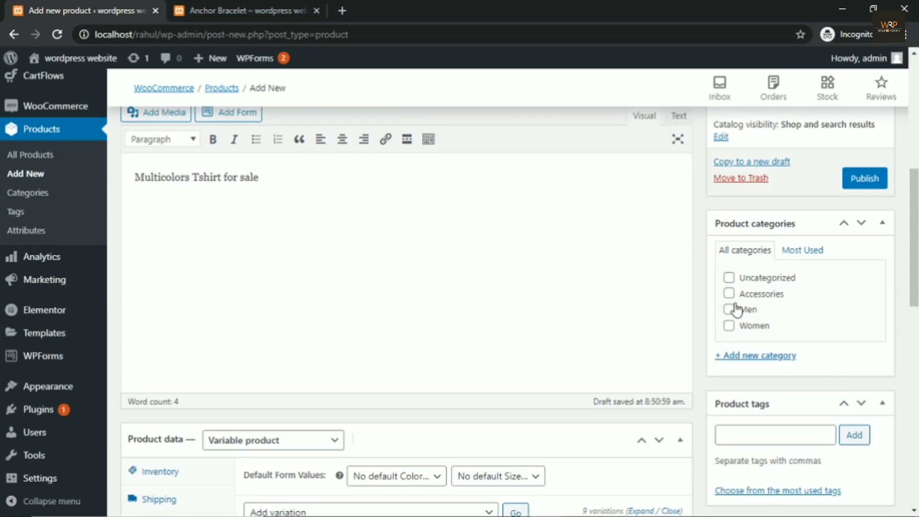
left_click(729, 310)
scroll(811, 318, "down", 12)
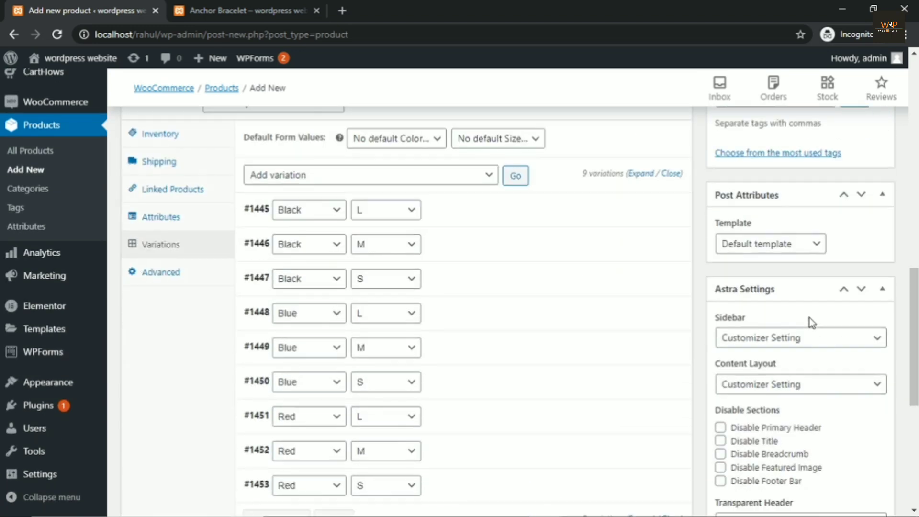
scroll(812, 323, "down", 2)
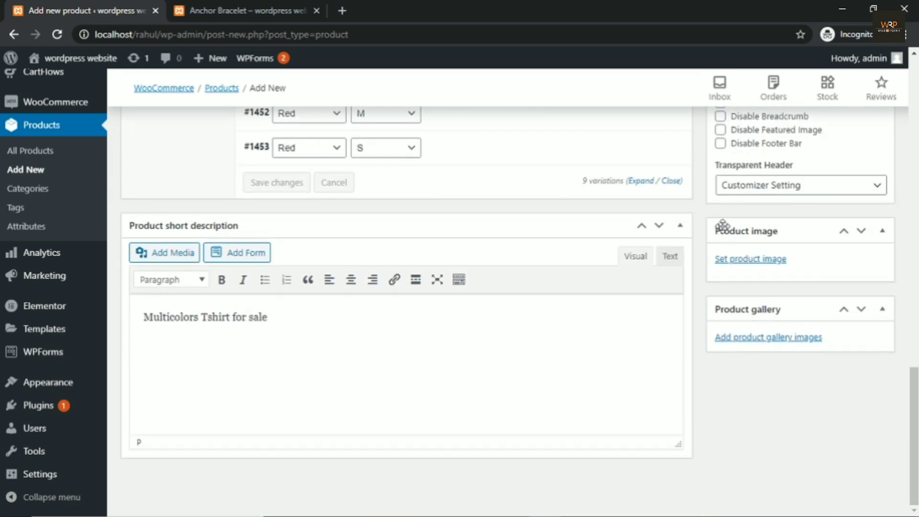
Step: Glance at the Anchor Bracelet product tab, then return to the new product editor
left_click(283, 13)
scroll(260, 339, "down", 3)
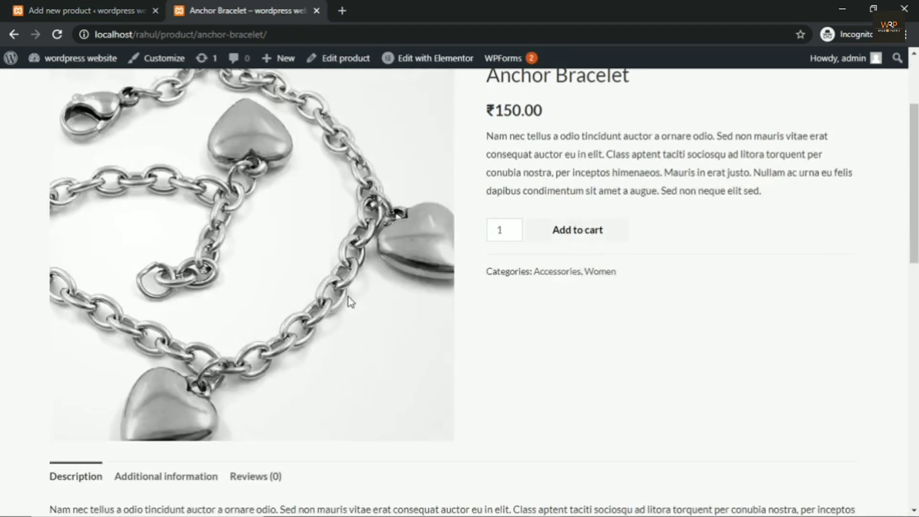
scroll(192, 239, "up", 2)
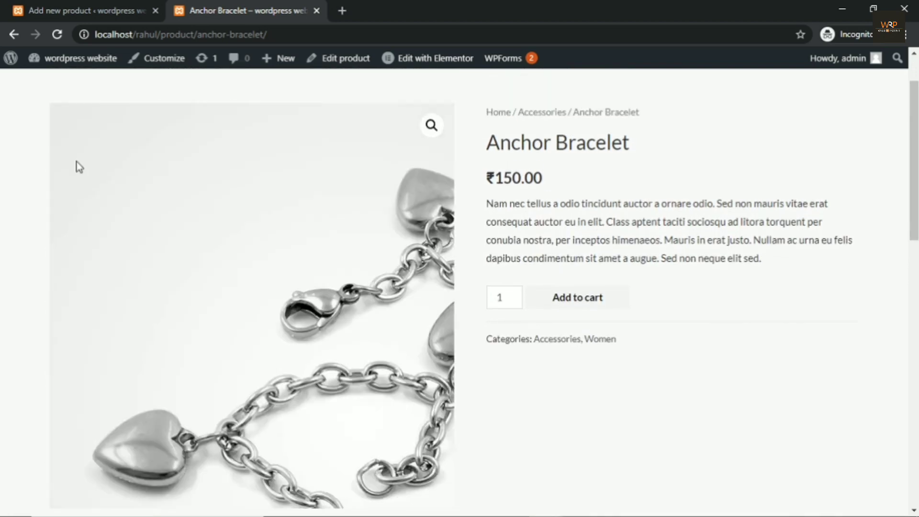
left_click(61, 10)
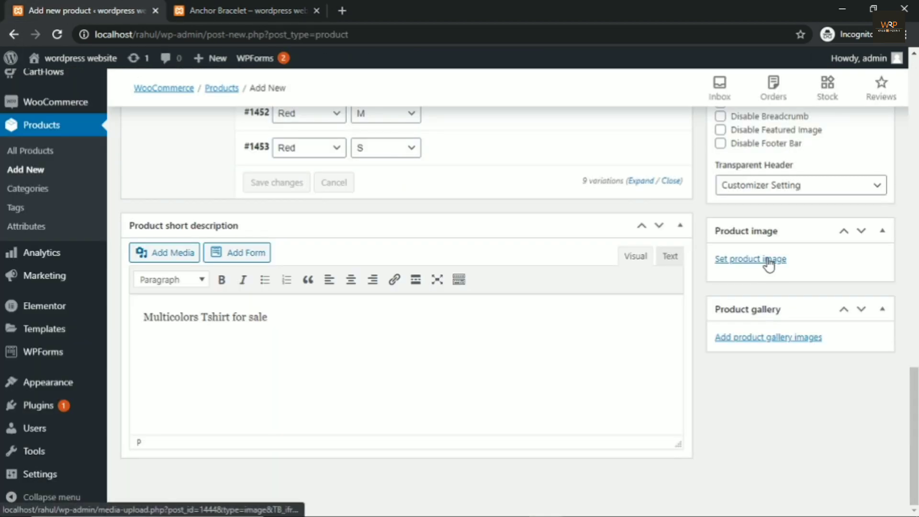
Step: Set the pink t-shirt picture t1-1.png as the product image
left_click(769, 261)
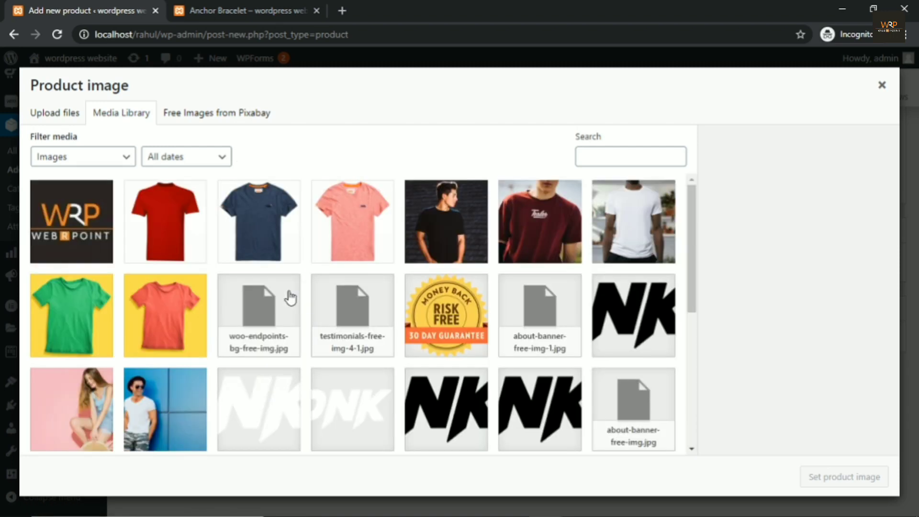
left_click(351, 244)
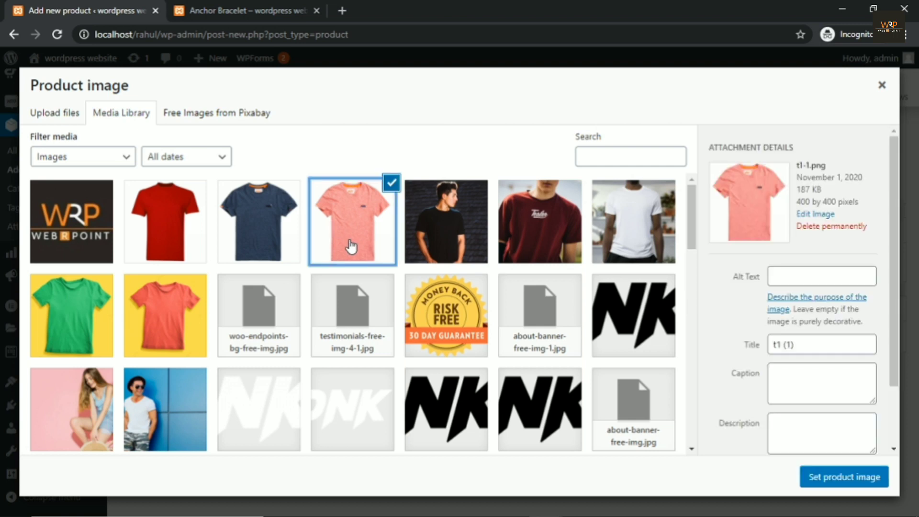
left_click(845, 479)
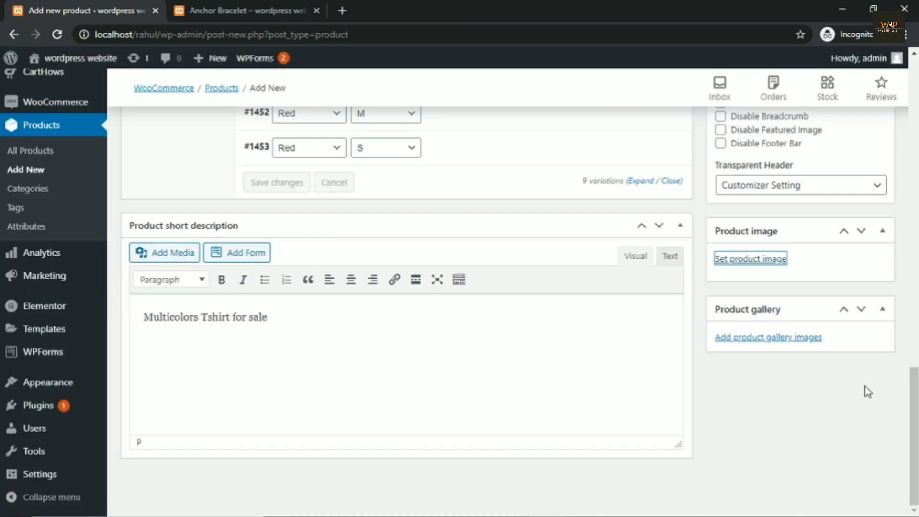
scroll(796, 324, "down", 2)
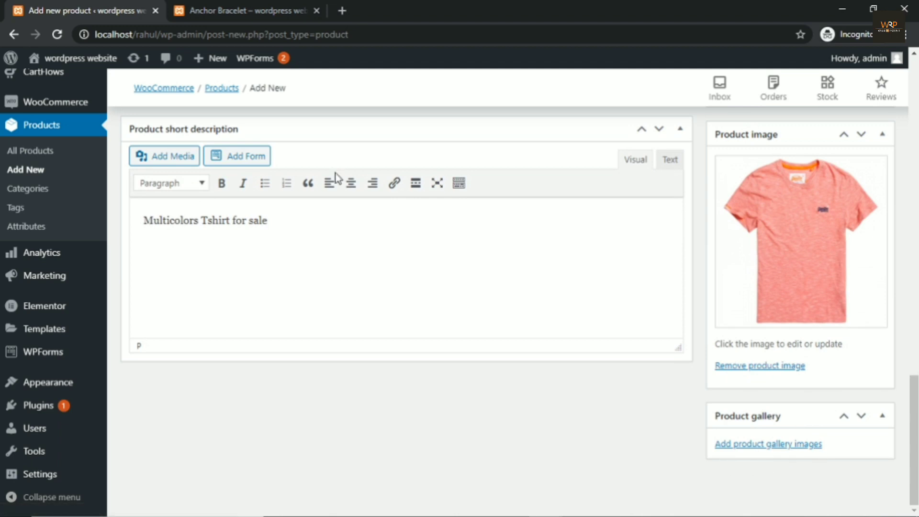
Step: Look at the Anchor Bracelet product page again and come back to the editor
left_click(246, 10)
scroll(430, 253, "down", 5)
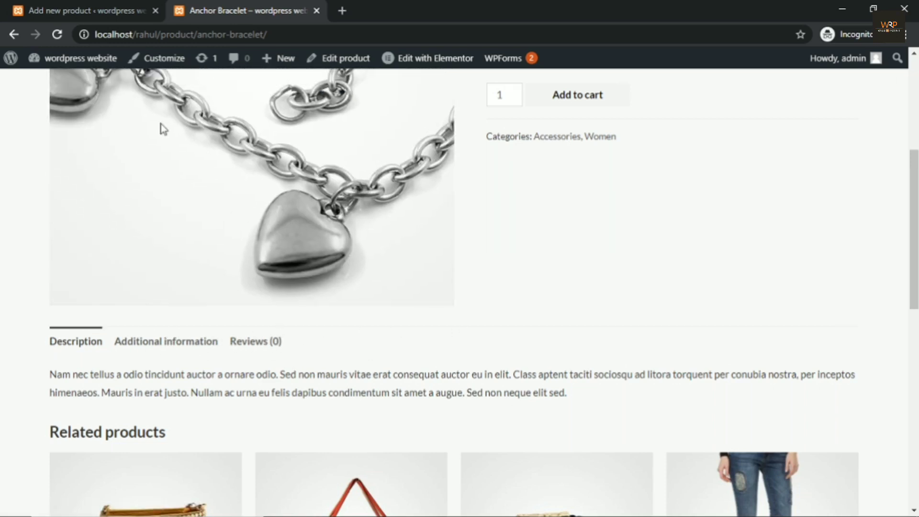
left_click(82, 11)
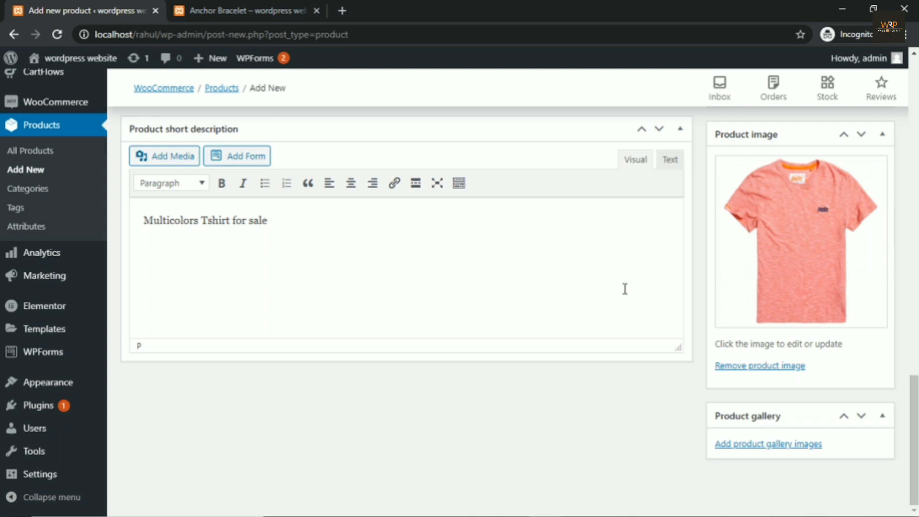
Step: Open Add product gallery images and select the red, navy and pink t-shirt pictures
left_click(788, 445)
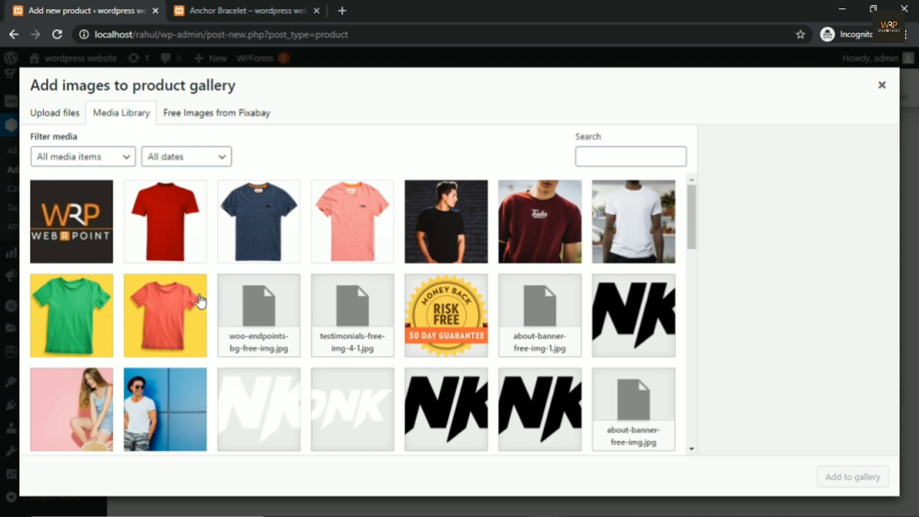
left_click(173, 241)
left_click(254, 239)
left_click(328, 248)
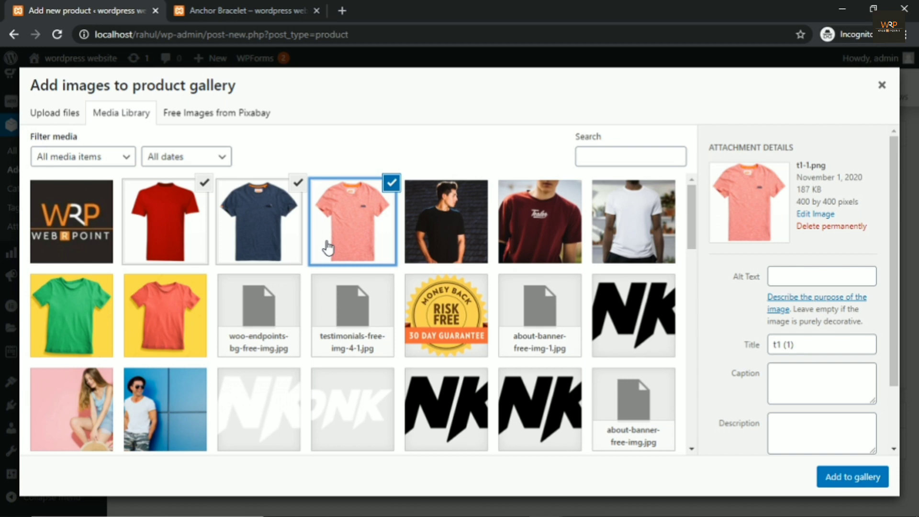
Step: Add the three selected t-shirts to the gallery and publish the product
left_click(857, 478)
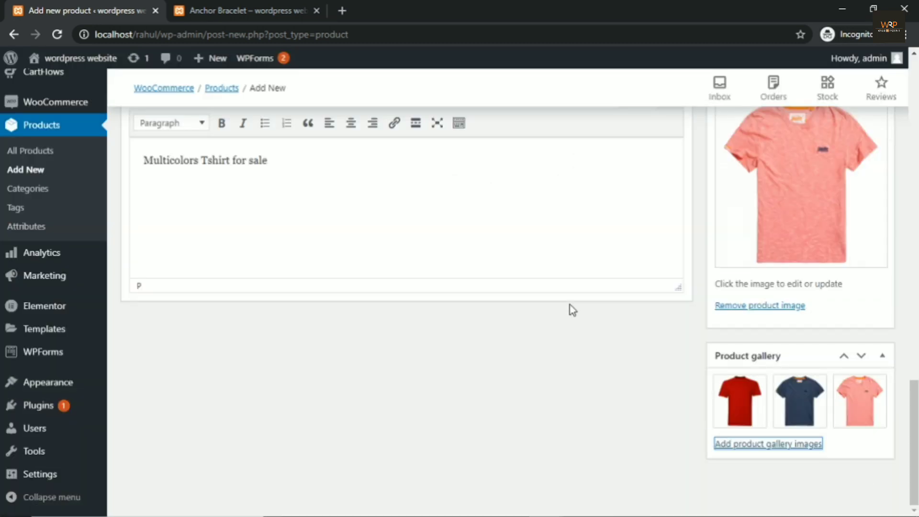
scroll(698, 323, "up", 20)
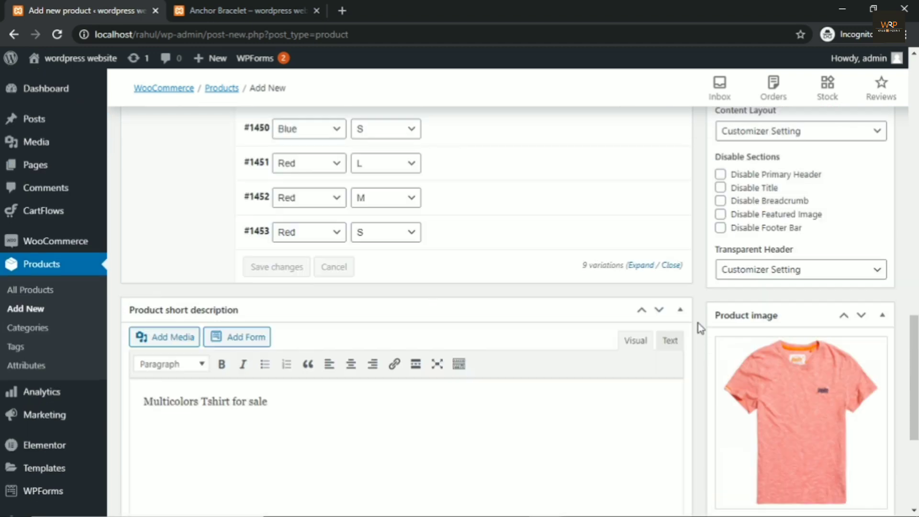
scroll(700, 328, "up", 3)
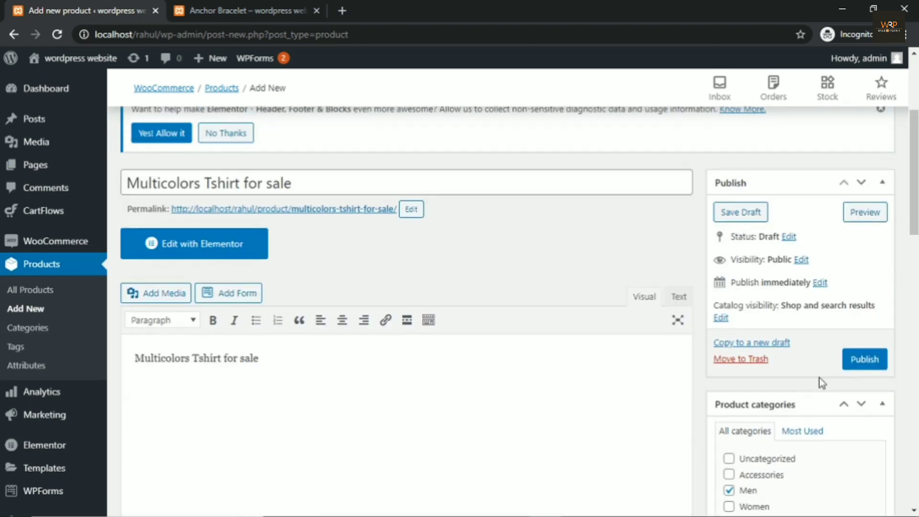
left_click(864, 359)
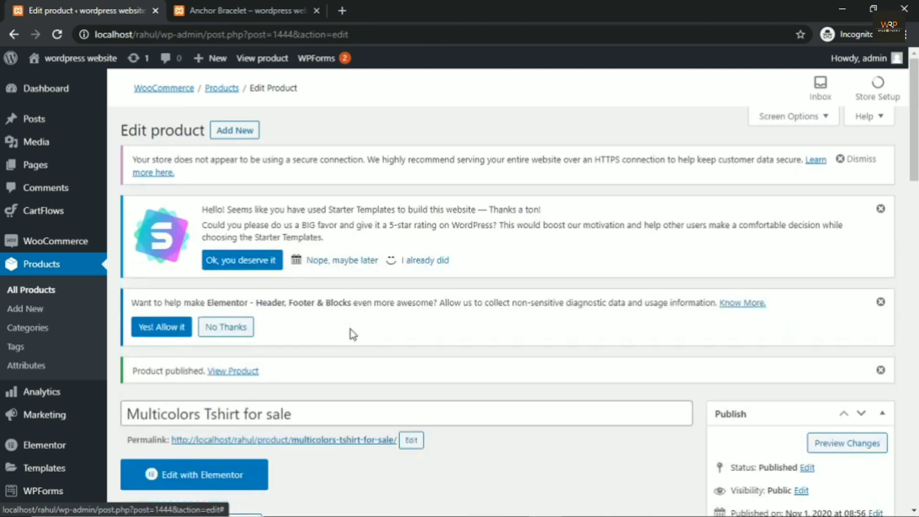
Step: Open the product permalink in a new tab and switch to the storefront page
scroll(351, 330, "down", 4)
right_click(311, 237)
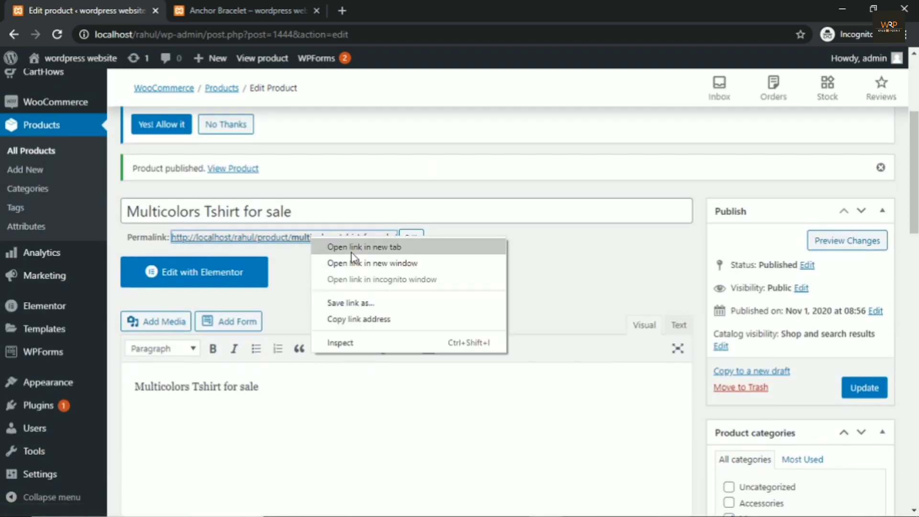
left_click(364, 247)
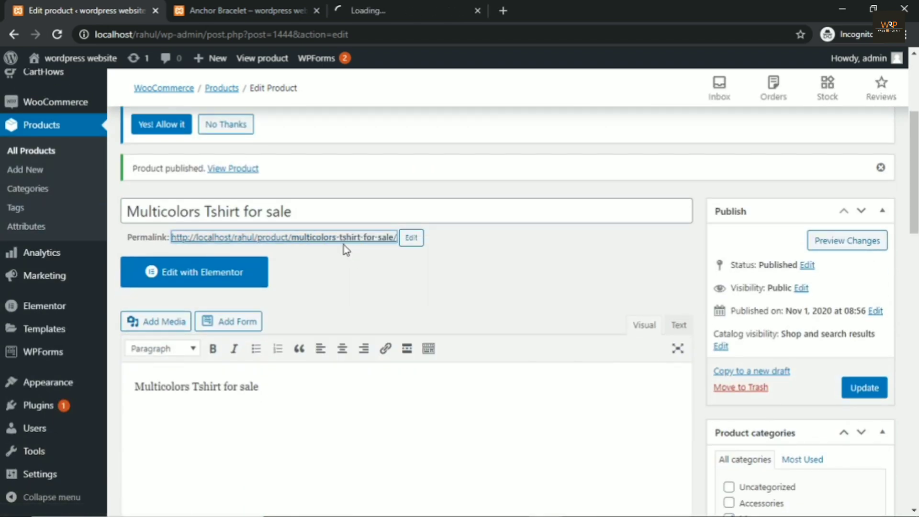
left_click(405, 8)
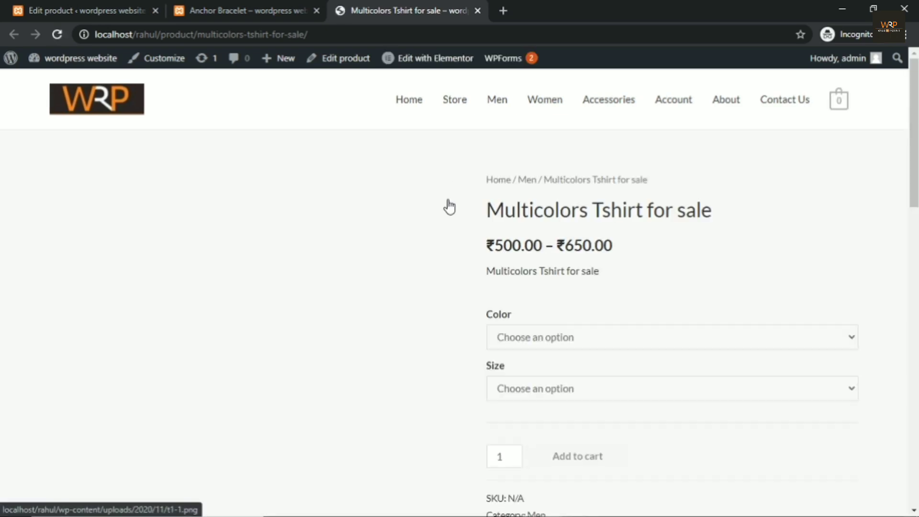
Step: Cycle the main image through the red, navy and pink gallery thumbnails
scroll(298, 269, "down", 1)
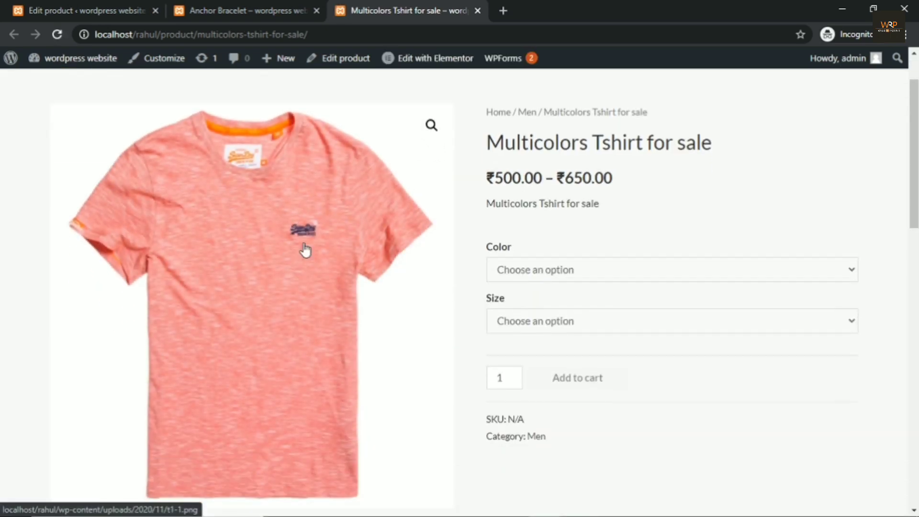
scroll(297, 267, "down", 5)
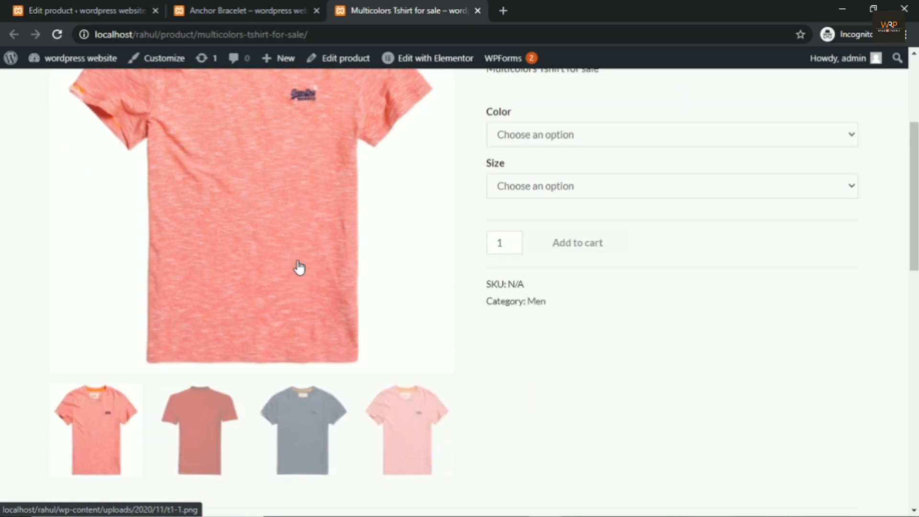
left_click(198, 309)
scroll(306, 261, "up", 4)
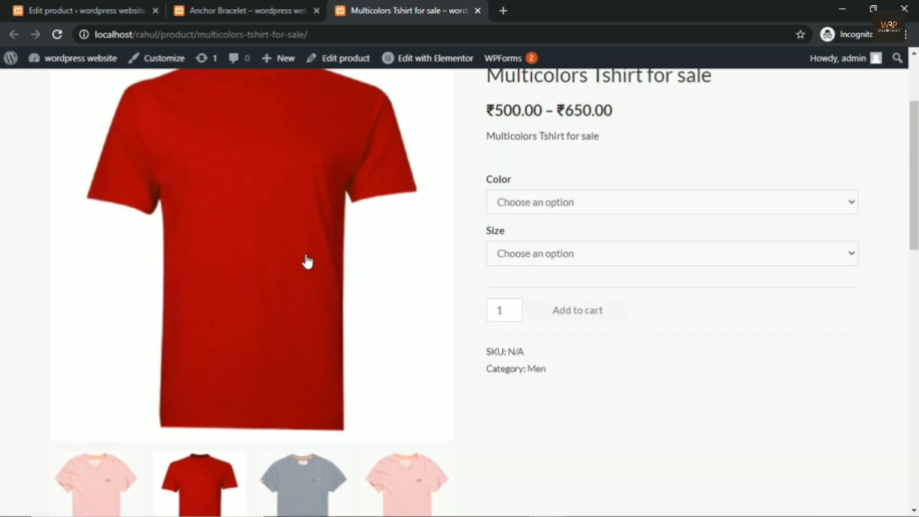
scroll(293, 433, "down", 1)
left_click(296, 431)
left_click(90, 447)
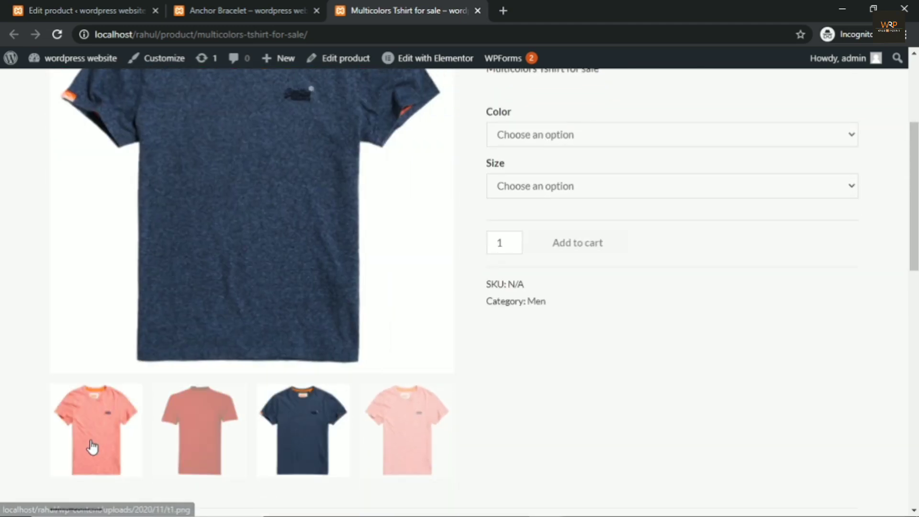
Step: Scroll the product page and highlight the price range text, then clear the selection
scroll(291, 375, "up", 4)
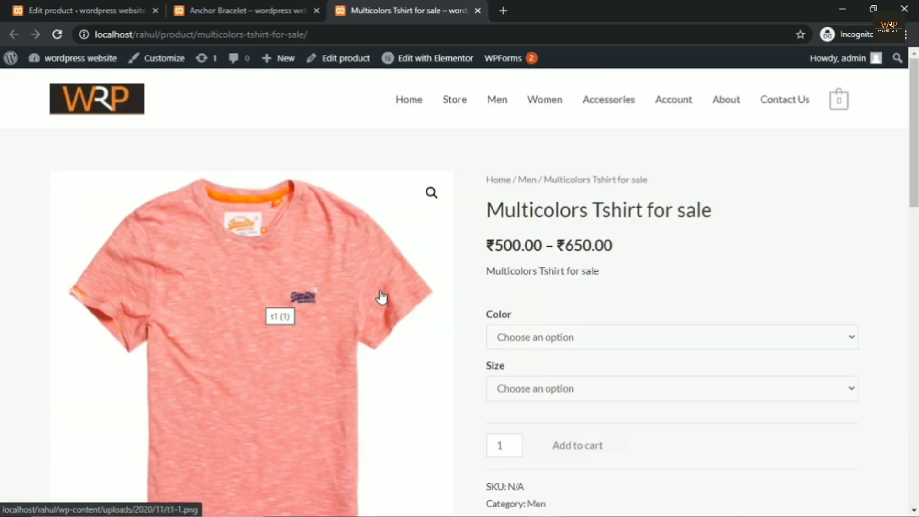
scroll(542, 287, "down", 3)
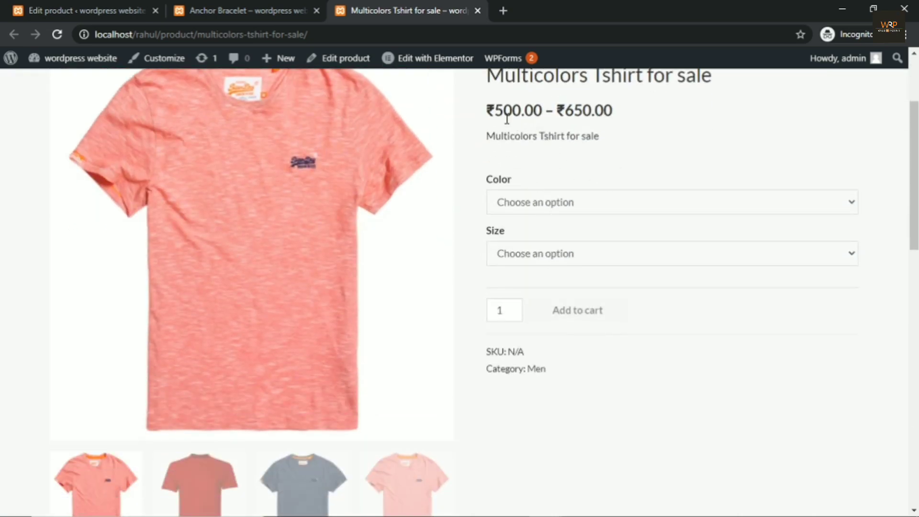
scroll(509, 137, "up", 2)
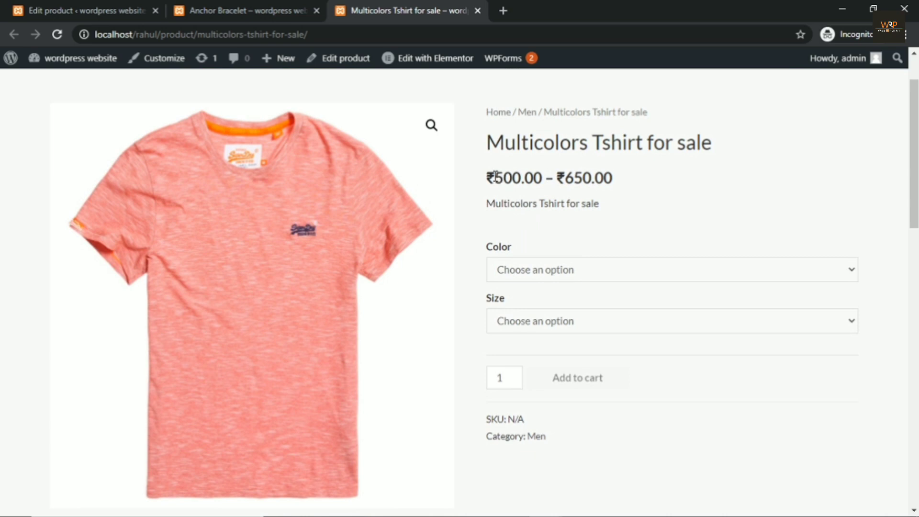
left_click_drag(496, 175, 533, 175)
left_click_drag(613, 179, 485, 187)
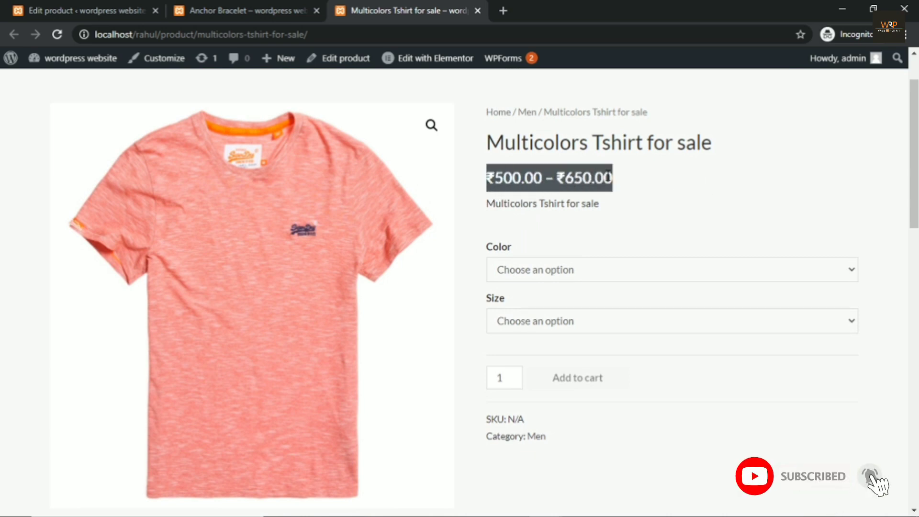
left_click(595, 210)
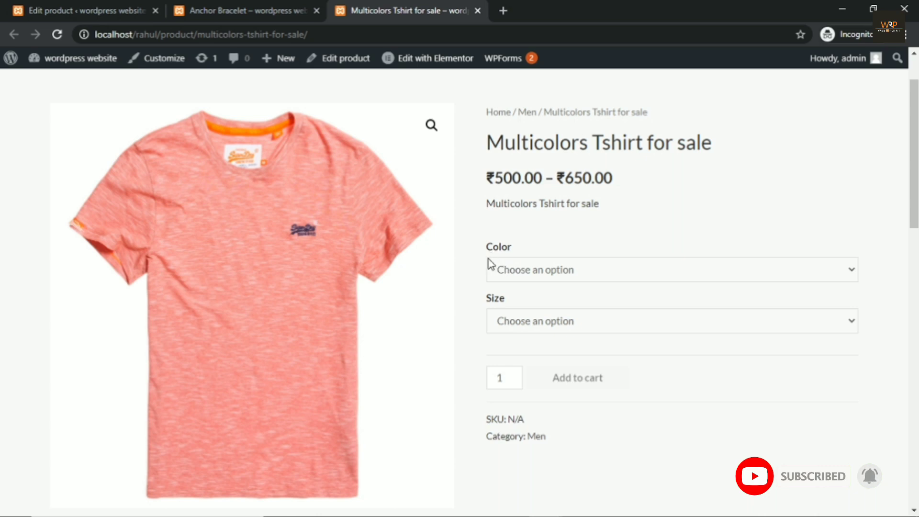
Step: Select Blue as the colour and S as the size for the T-shirt
left_click(511, 263)
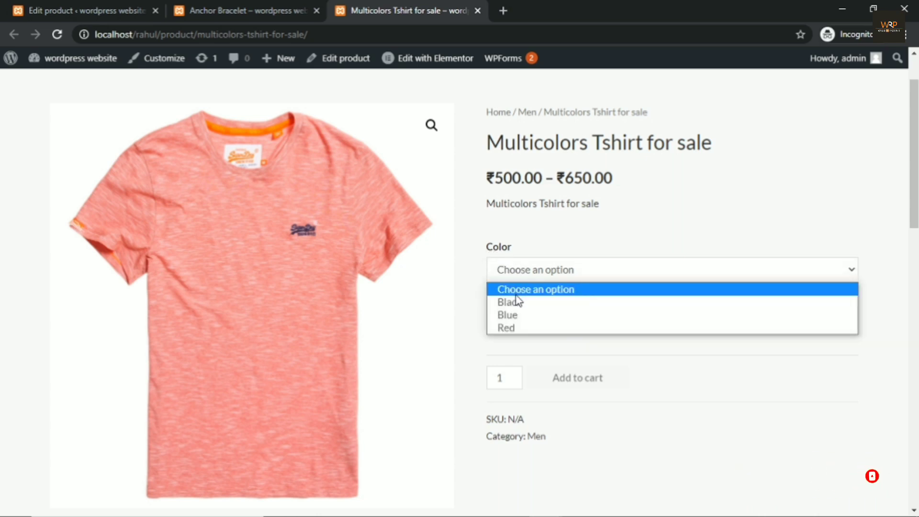
left_click(461, 324)
left_click(517, 329)
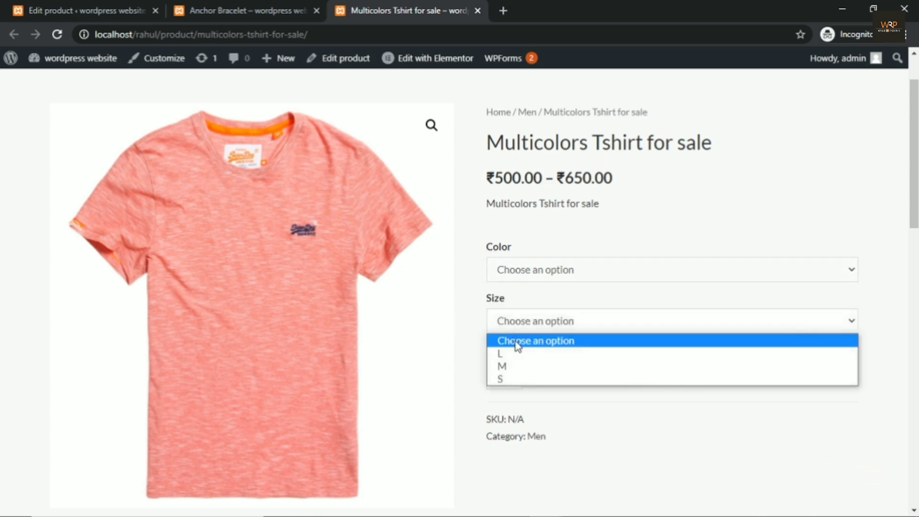
left_click(456, 282)
left_click(530, 274)
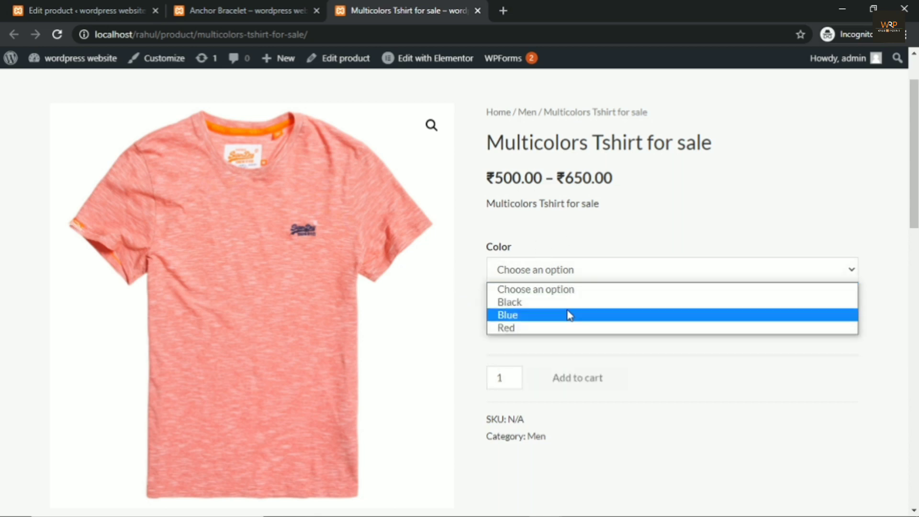
left_click(531, 316)
left_click(525, 325)
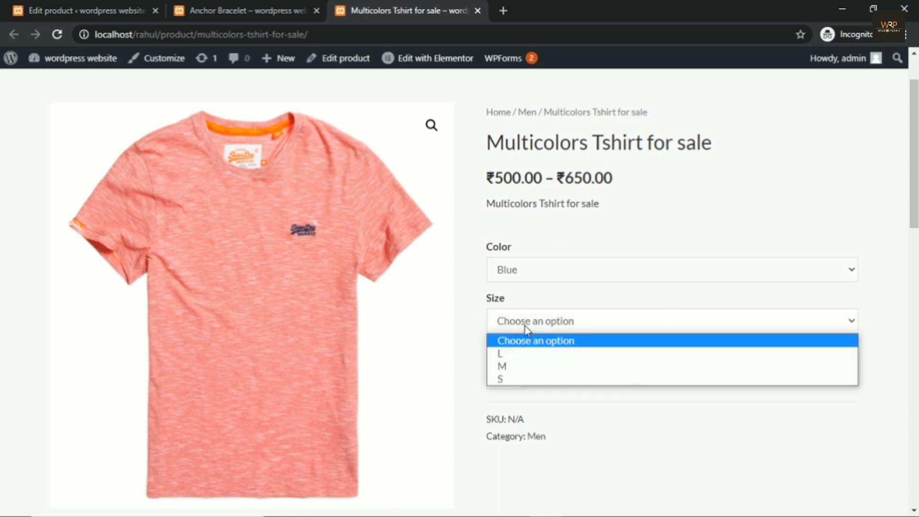
left_click(533, 379)
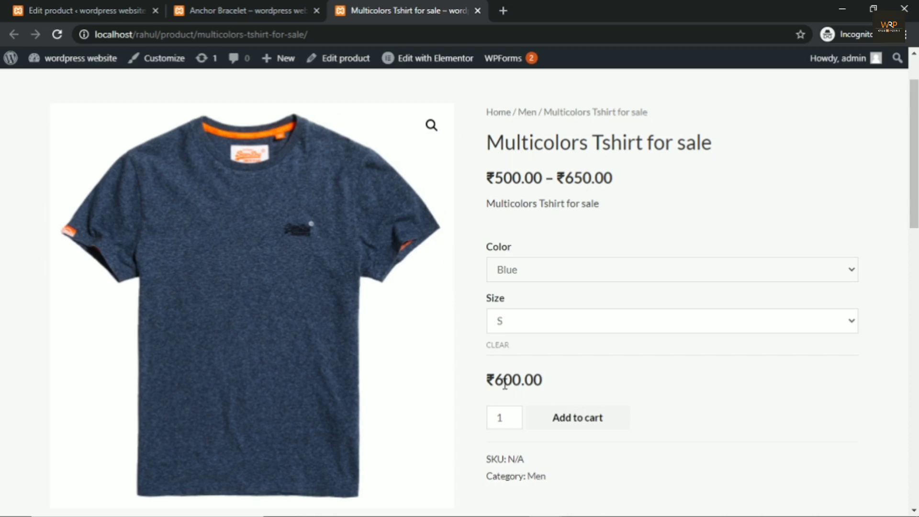
Step: Switch the colour to Red, keep size S, and check the ₹500.00 price
left_click(530, 270)
left_click(522, 327)
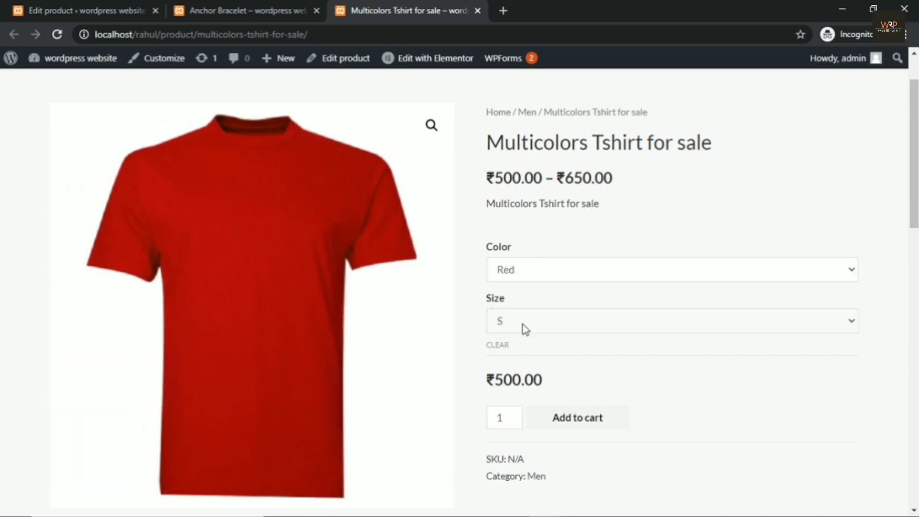
left_click(526, 330)
left_click(524, 379)
left_click_drag(550, 383, 484, 383)
left_click(617, 387)
left_click(502, 277)
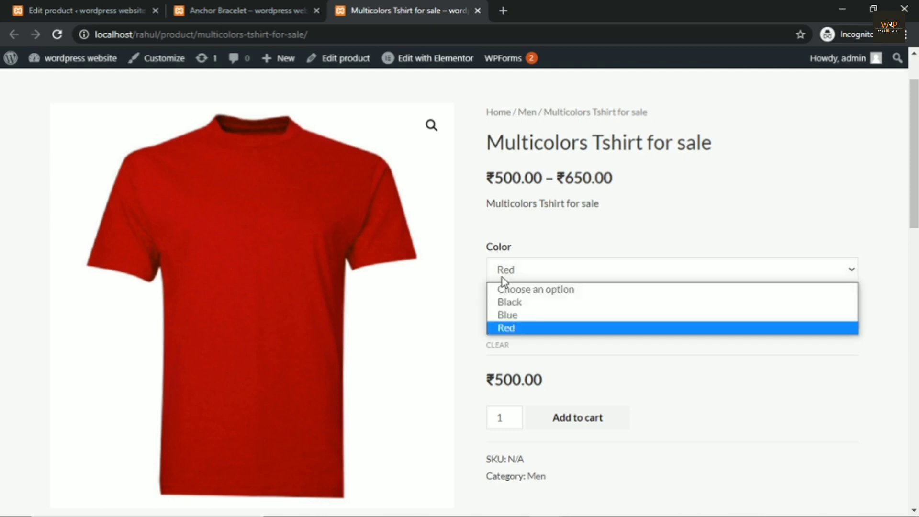
Step: Try Black in size M, then Blue in size L
left_click(523, 306)
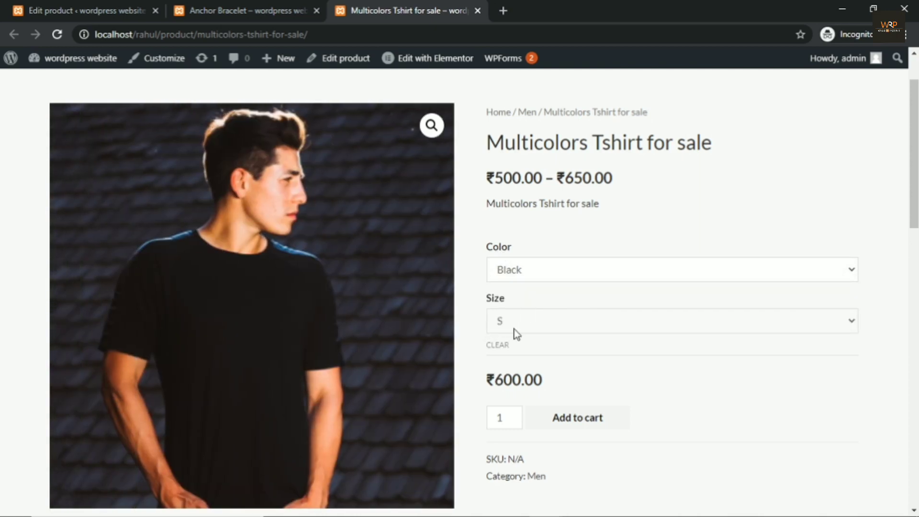
left_click(514, 322)
left_click(515, 366)
left_click(507, 271)
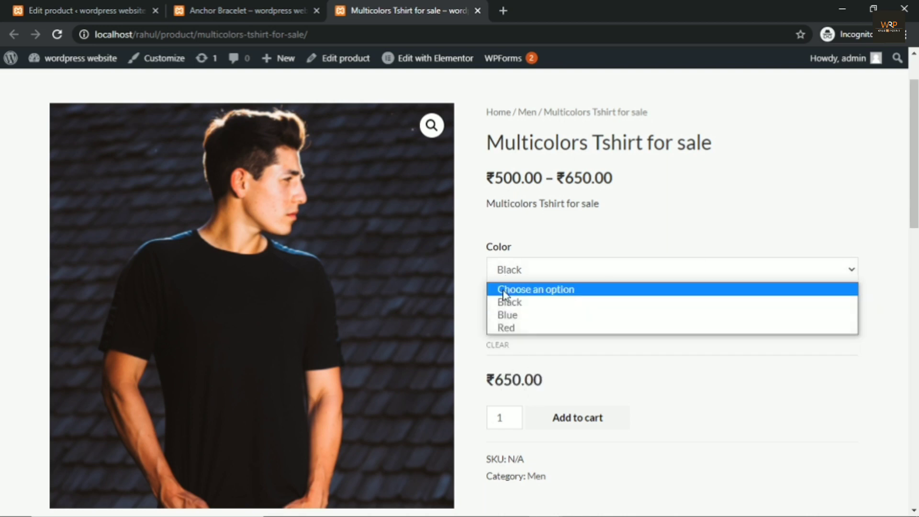
left_click(511, 315)
left_click(512, 325)
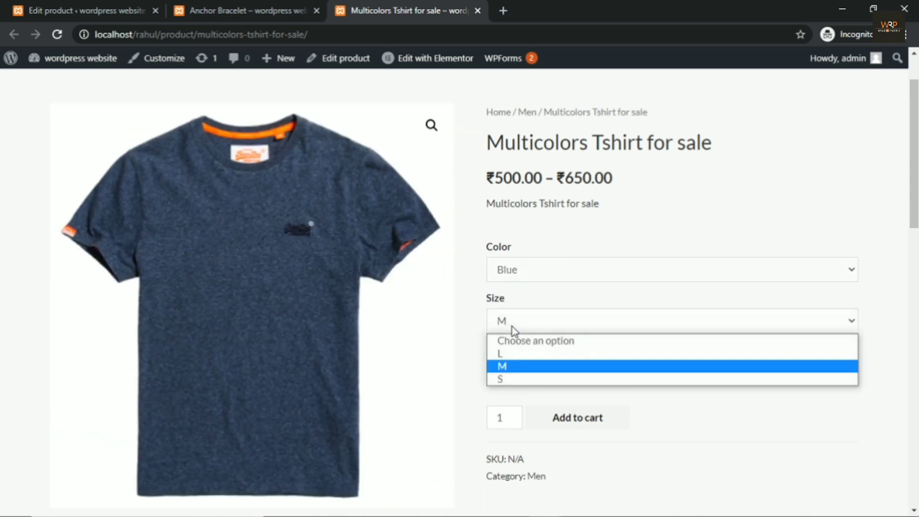
left_click(512, 354)
Step: Switch back to Black with size L and check the ₹500.00 price
left_click(510, 278)
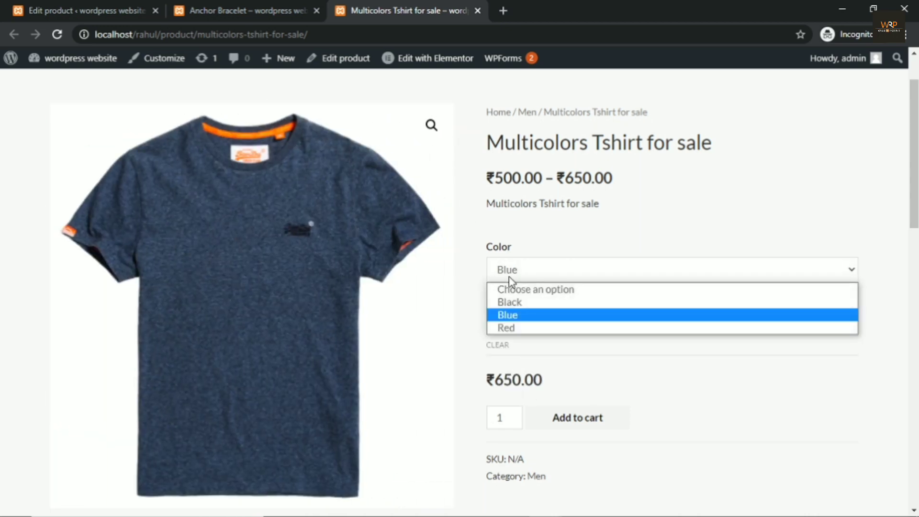
left_click(515, 303)
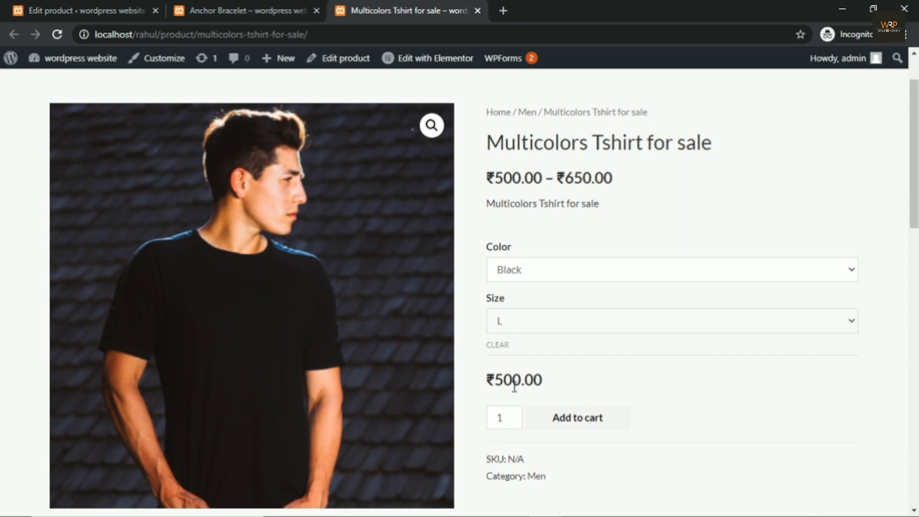
left_click_drag(556, 383, 486, 380)
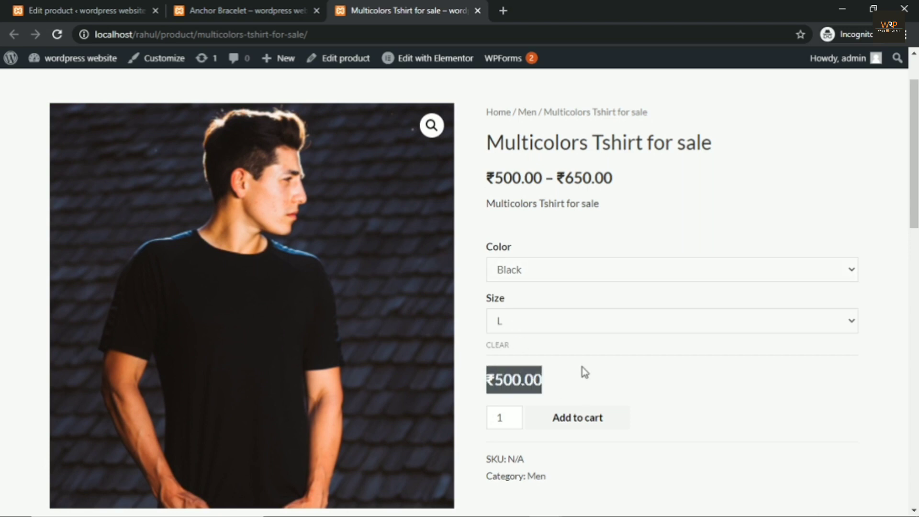
left_click(583, 367)
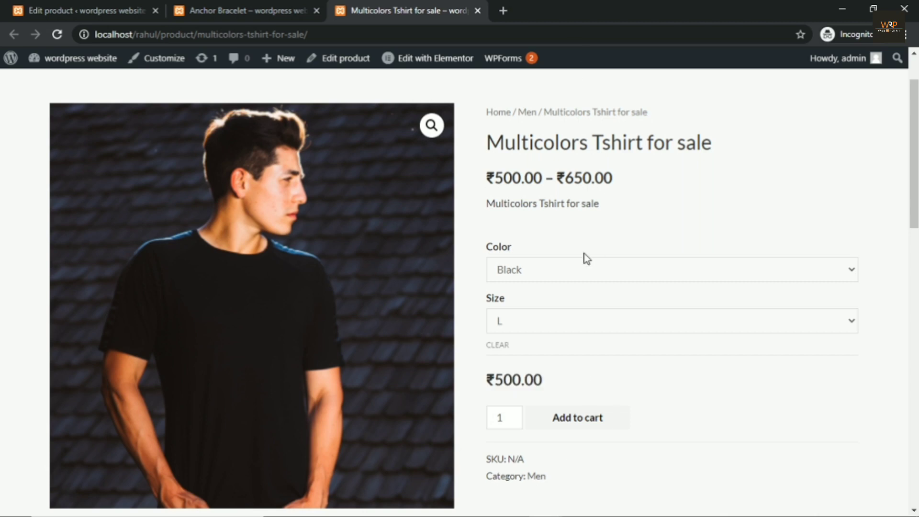
left_click(541, 269)
left_click(644, 348)
left_click(584, 328)
left_click(695, 404)
left_click_drag(551, 380, 568, 374)
left_click(572, 376)
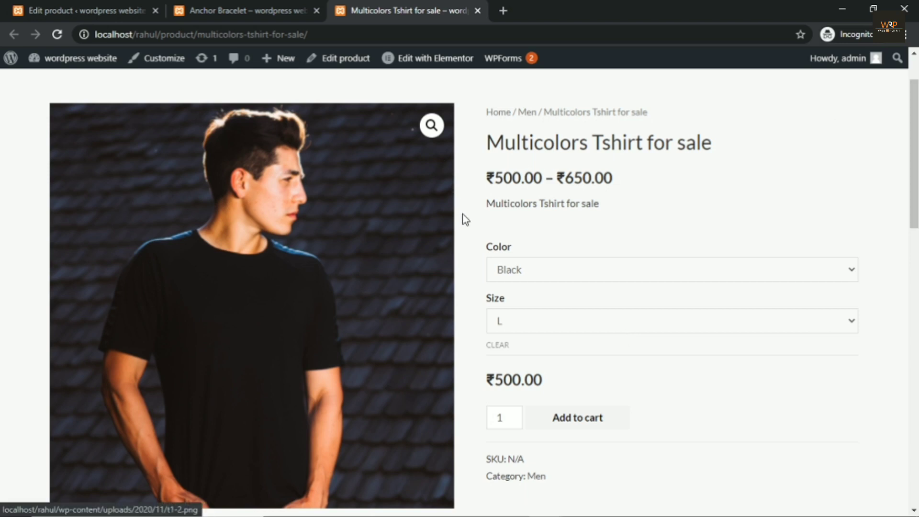
Step: Go to the Add New plugins page from the admin sidebar, closing the Anchor Bracelet page
left_click(105, 13)
scroll(71, 287, "down", 3)
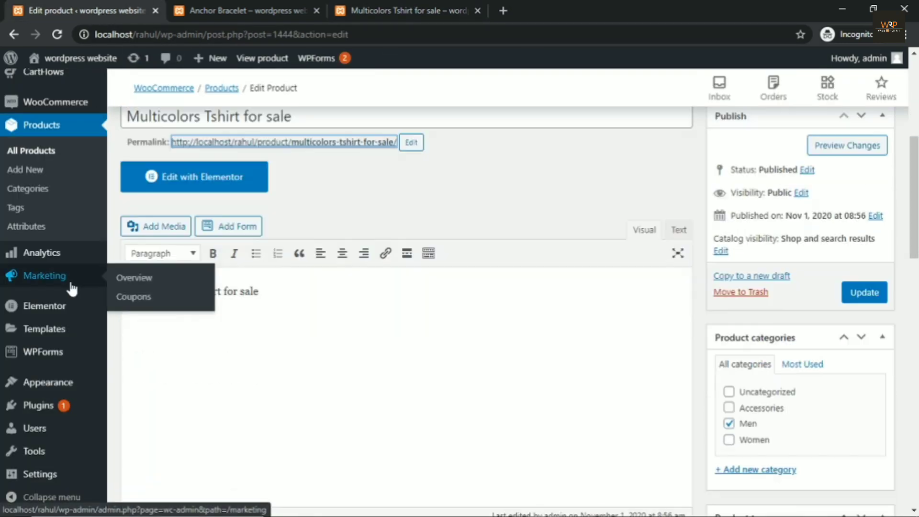
mouse_move(47, 418)
left_click(133, 427)
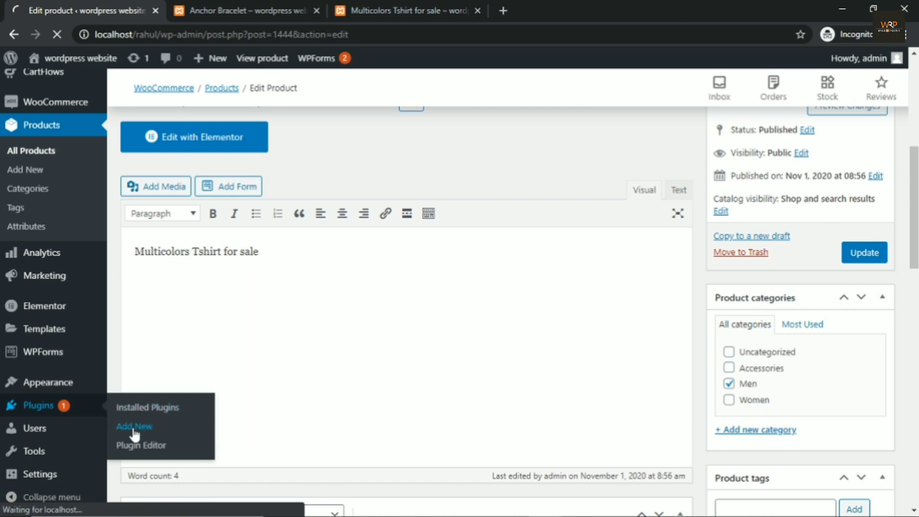
left_click(315, 10)
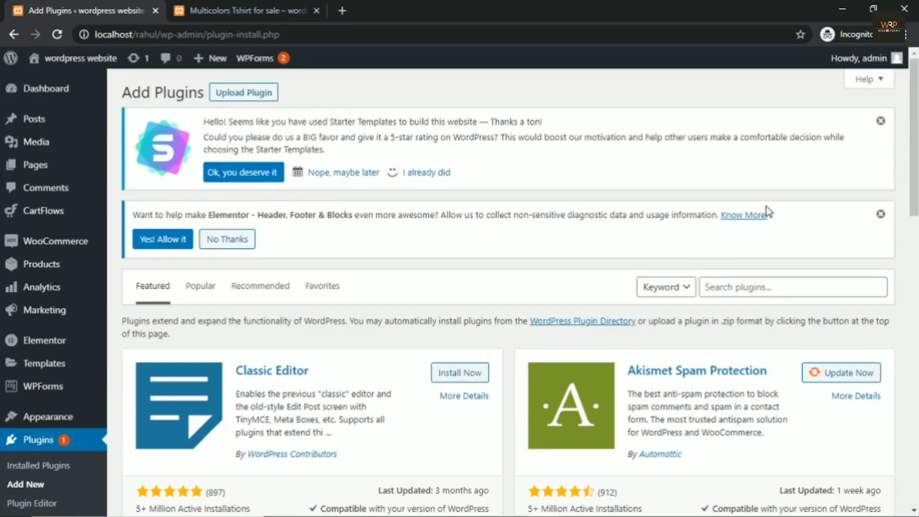
Step: Search the plugin directory for 'variation swatches' and browse the results
scroll(612, 269, "down", 2)
left_click(717, 221)
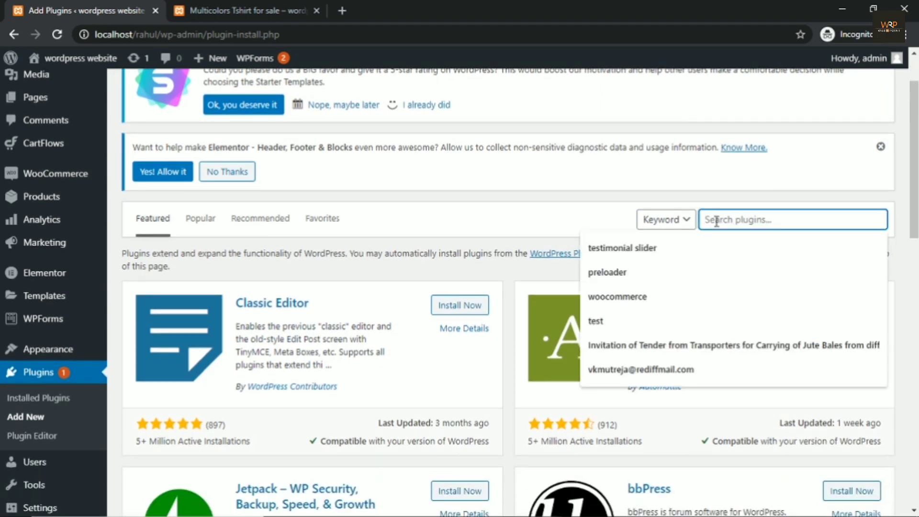
type("var")
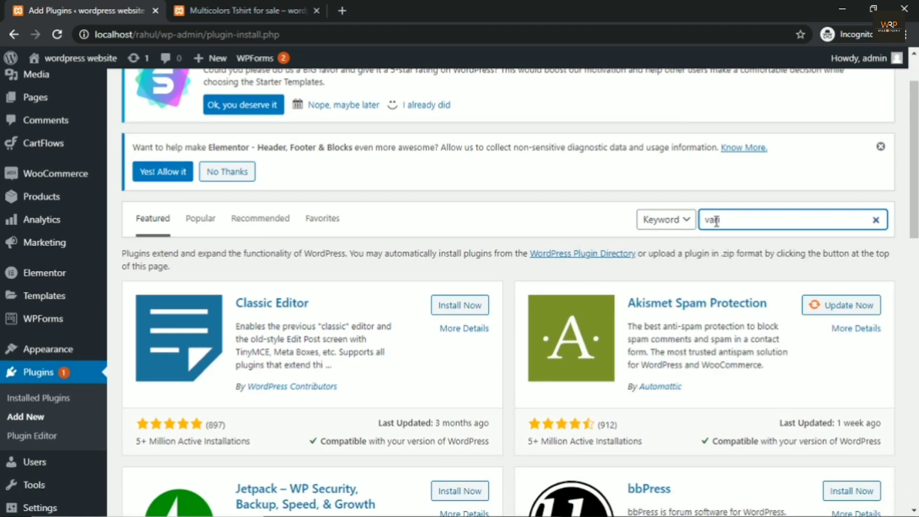
type("ia")
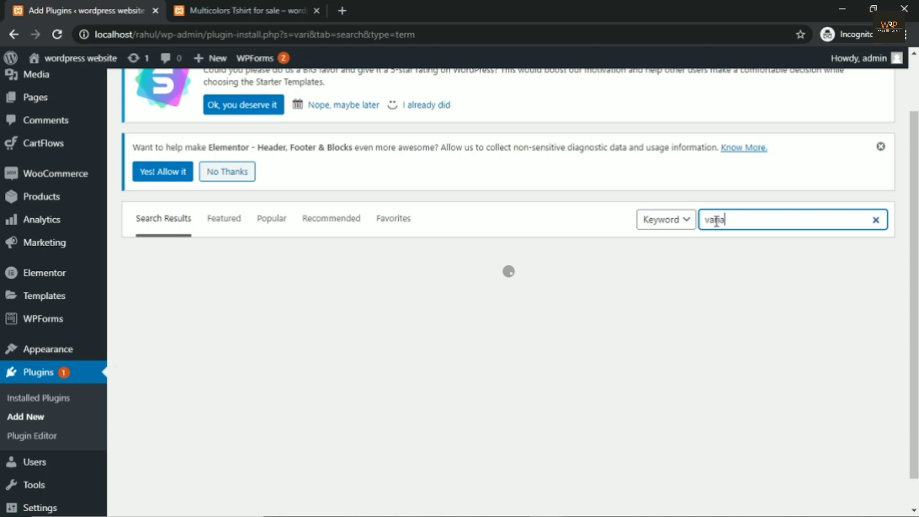
type("tion swatches")
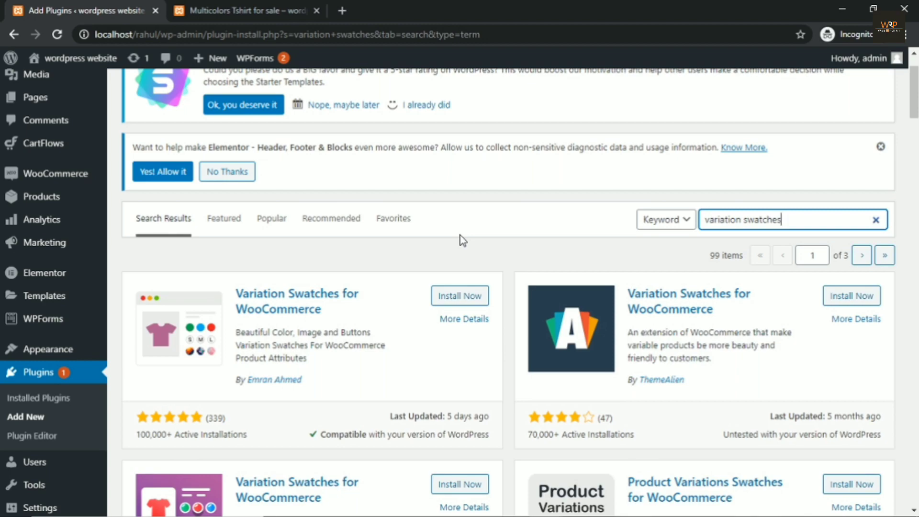
scroll(461, 234, "down", 15)
scroll(511, 291, "up", 8)
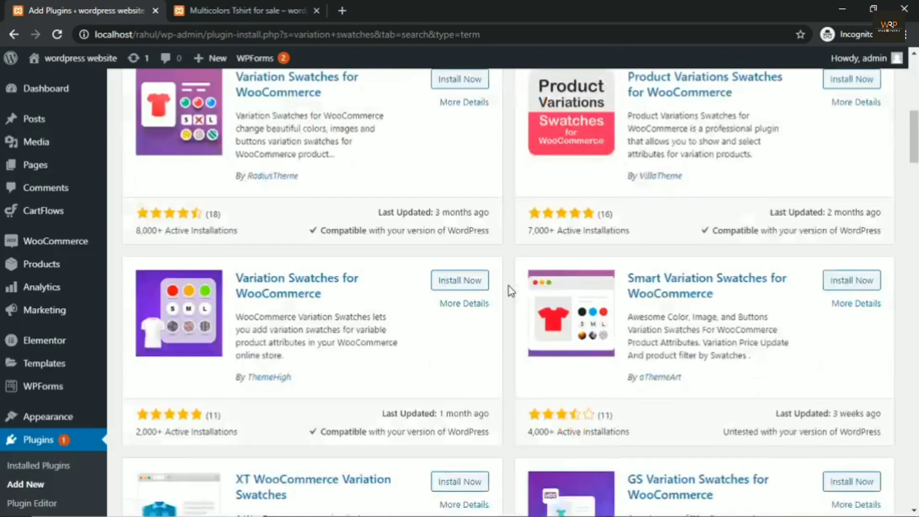
scroll(511, 290, "up", 10)
scroll(529, 291, "down", 4)
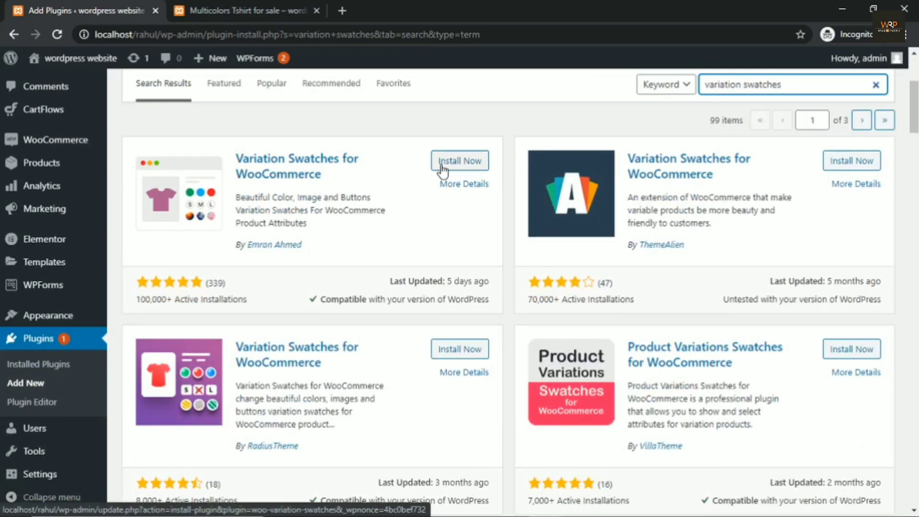
Step: Install and activate the Variation Swatches for WooCommerce plugin
left_click(462, 164)
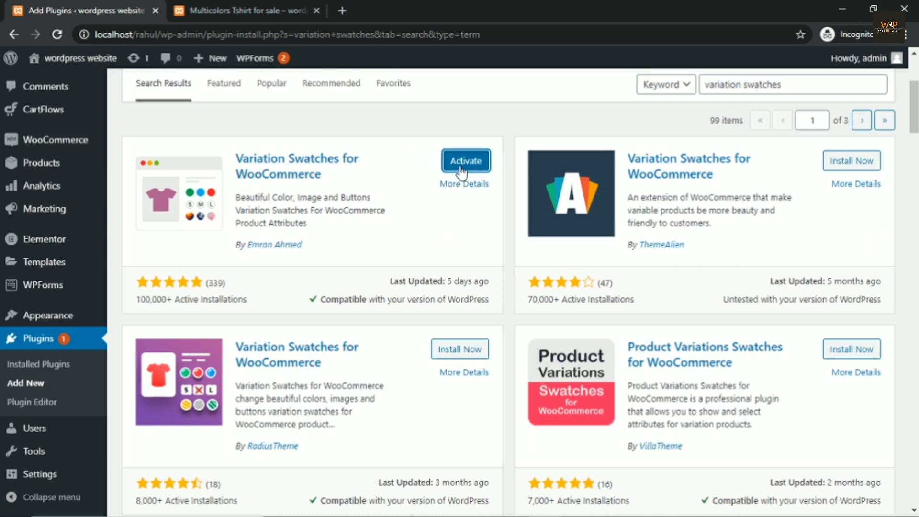
left_click(460, 166)
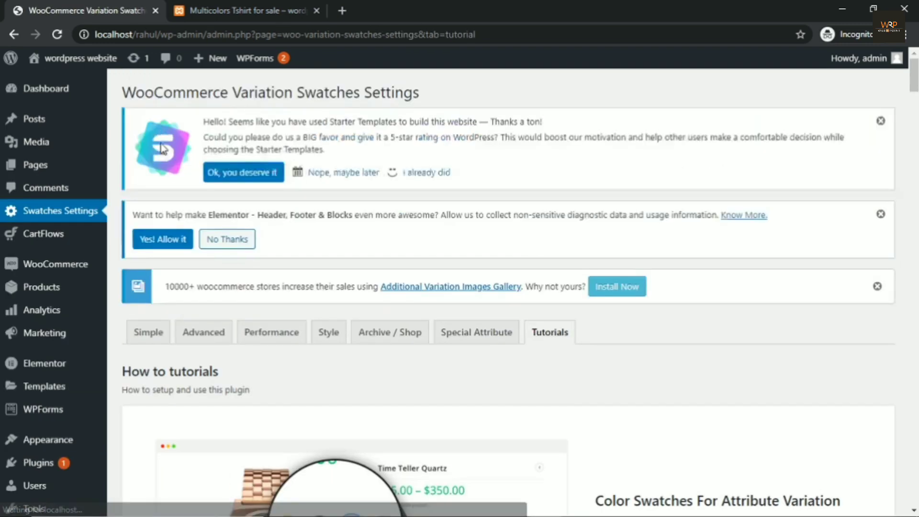
Step: Open Products > Attributes to view the Color and Size attributes
scroll(144, 152, "down", 3)
scroll(134, 172, "down", 1)
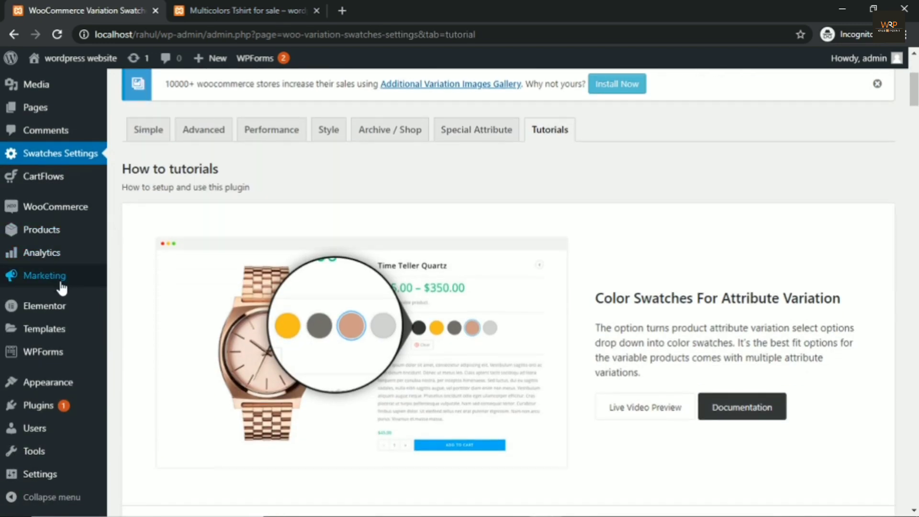
mouse_move(37, 237)
left_click(138, 307)
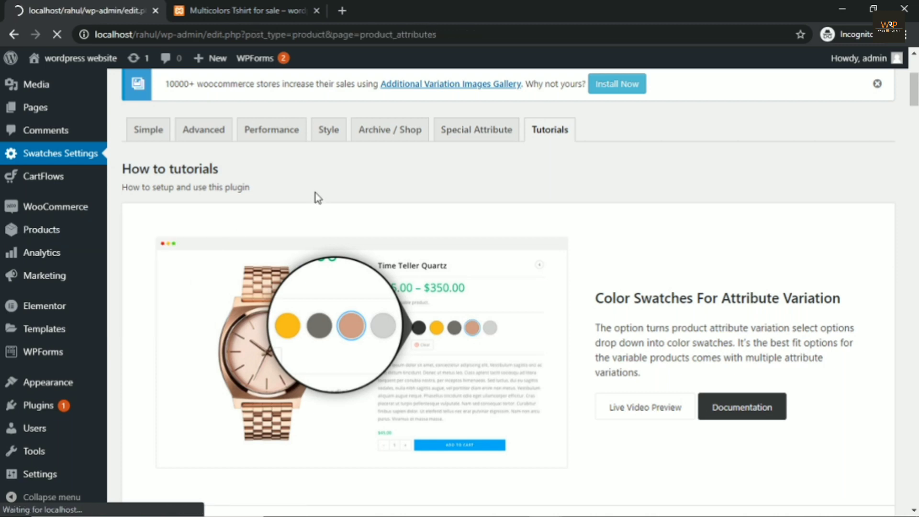
scroll(314, 192, "down", 1)
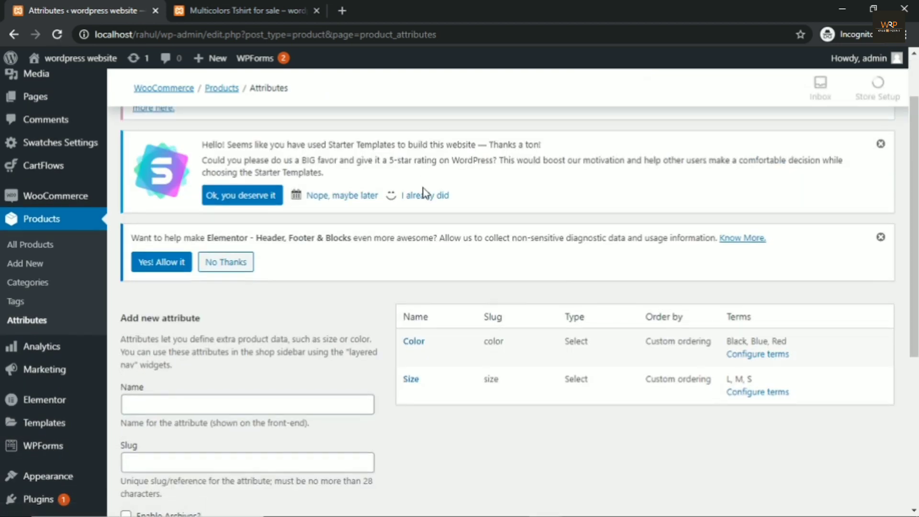
Step: Edit the Color attribute, set its Type to Color, and update it
scroll(415, 196, "down", 2)
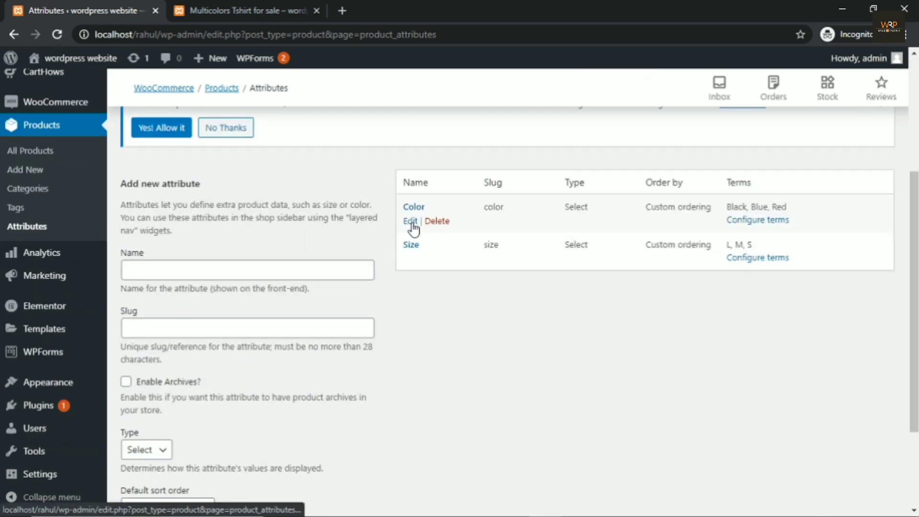
left_click(411, 222)
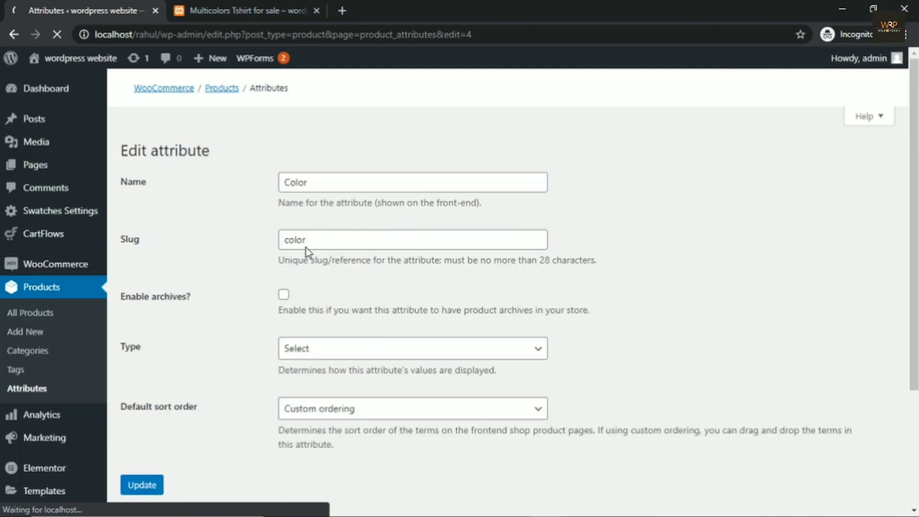
scroll(249, 217, "down", 3)
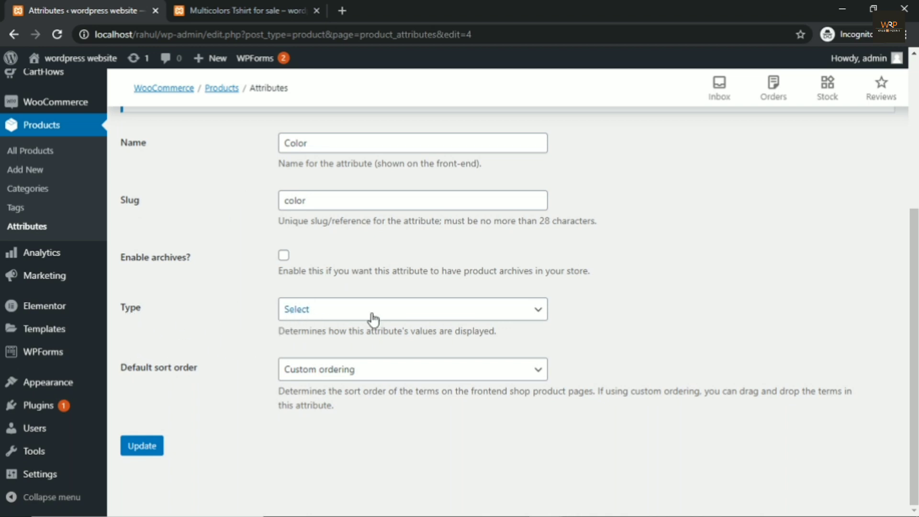
left_click(322, 318)
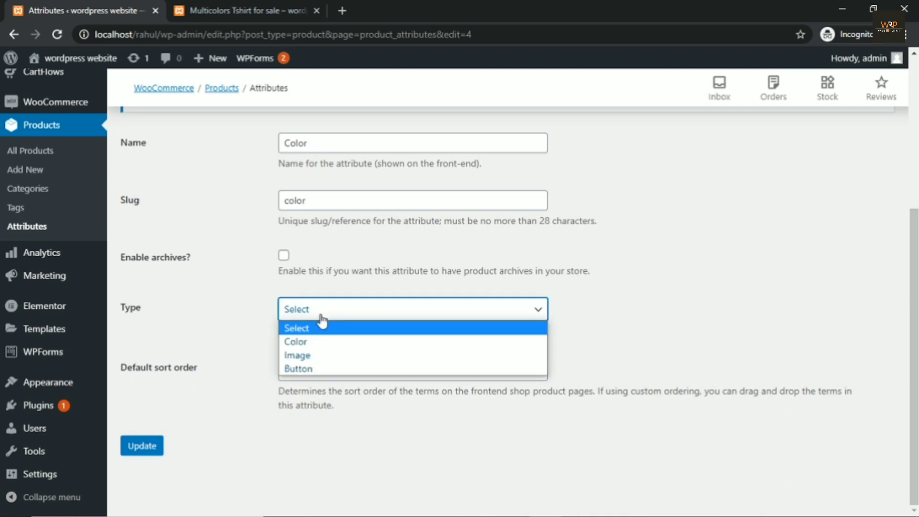
left_click(306, 344)
left_click(146, 446)
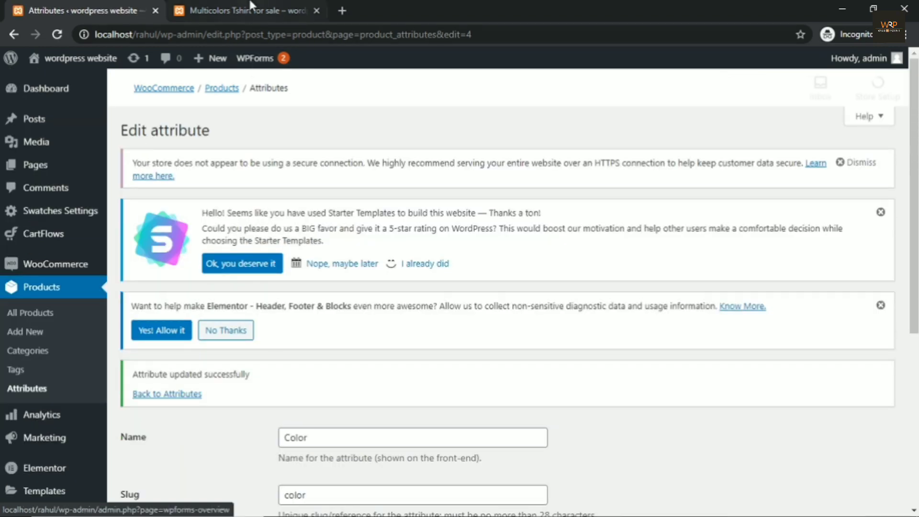
left_click(254, 4)
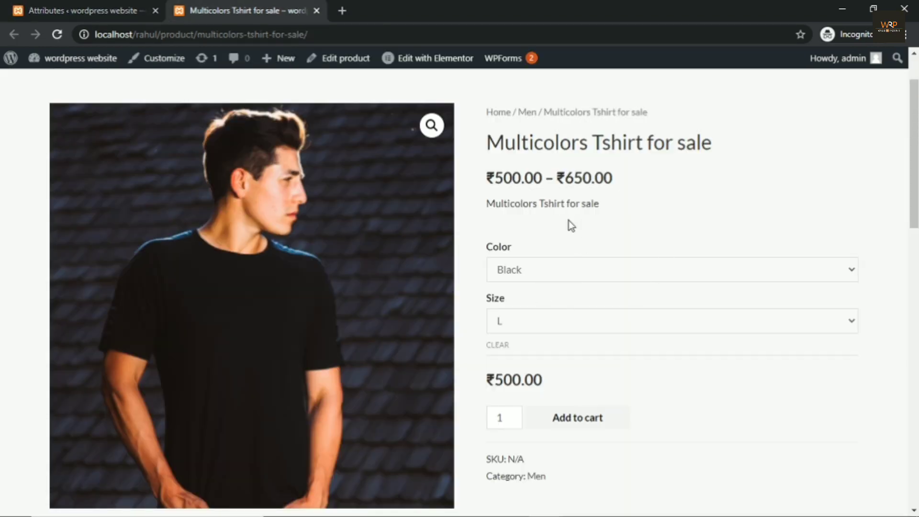
Step: Reload the T-shirt page to see the swatches, then return to the Color attribute editor
left_click(58, 33)
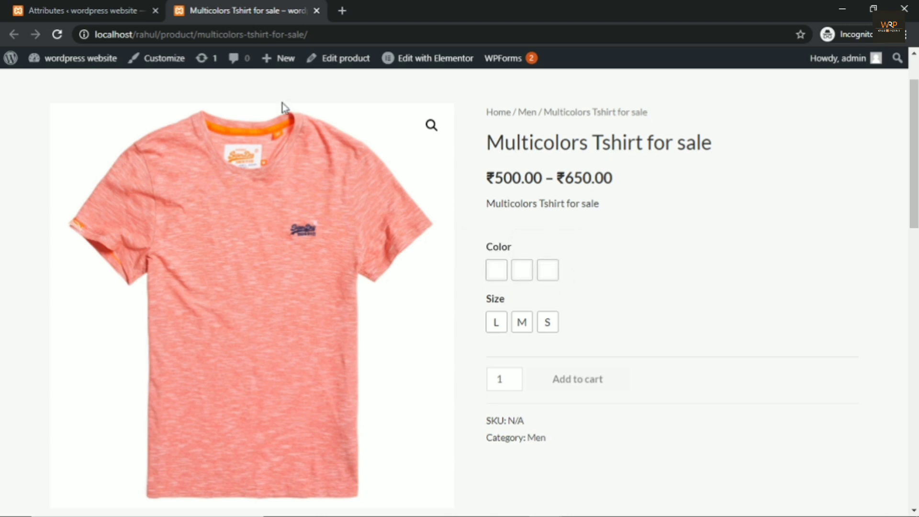
left_click(88, 8)
scroll(267, 181, "down", 3)
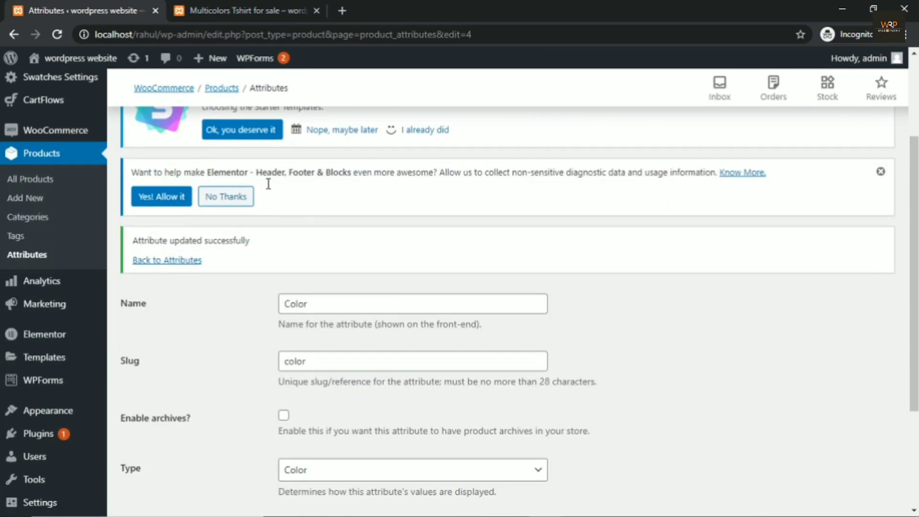
Step: Go back to Attributes and open the Color attribute's terms
left_click(40, 250)
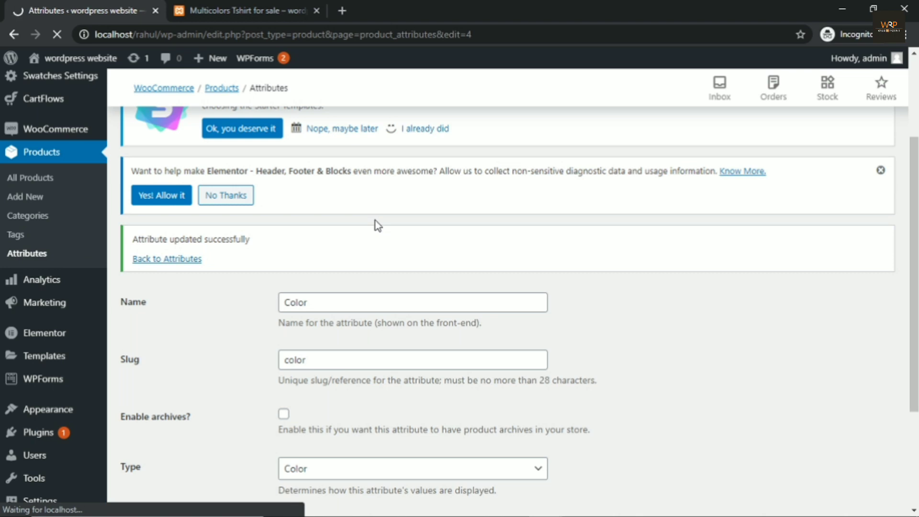
scroll(425, 201, "down", 3)
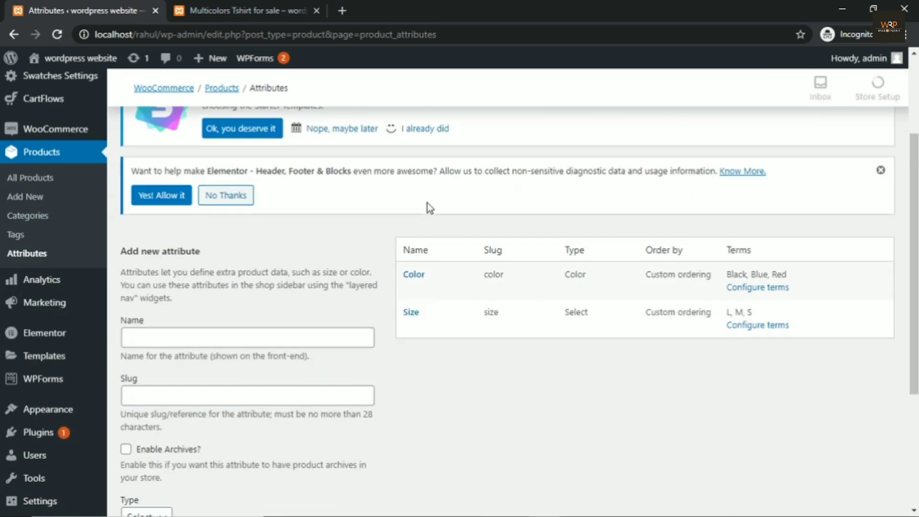
left_click(781, 290)
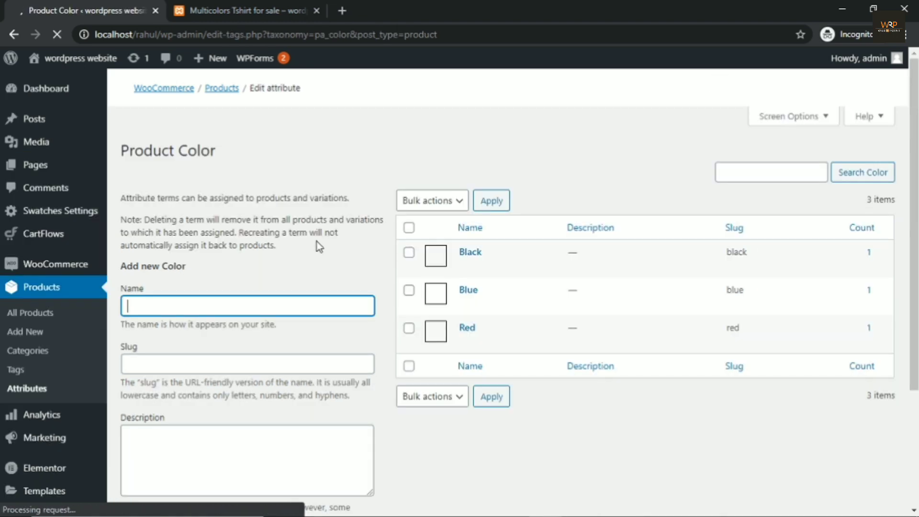
scroll(312, 238, "down", 3)
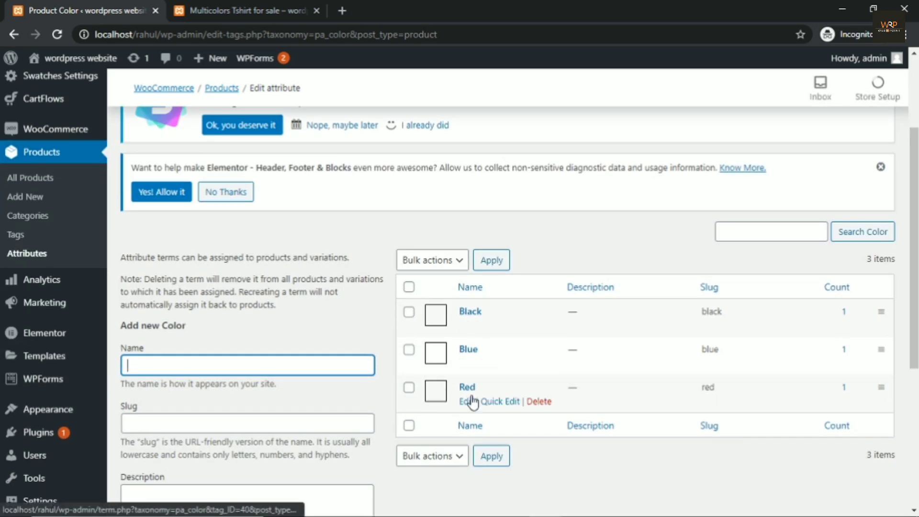
Step: Open the Black, Blue and Red term edit pages in new tabs
right_click(466, 326)
left_click(489, 335)
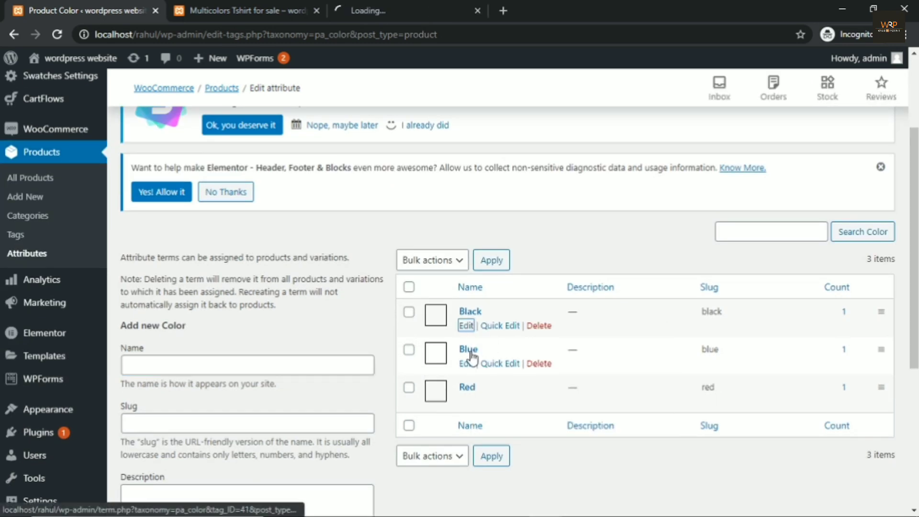
right_click(465, 364)
left_click(498, 370)
right_click(467, 401)
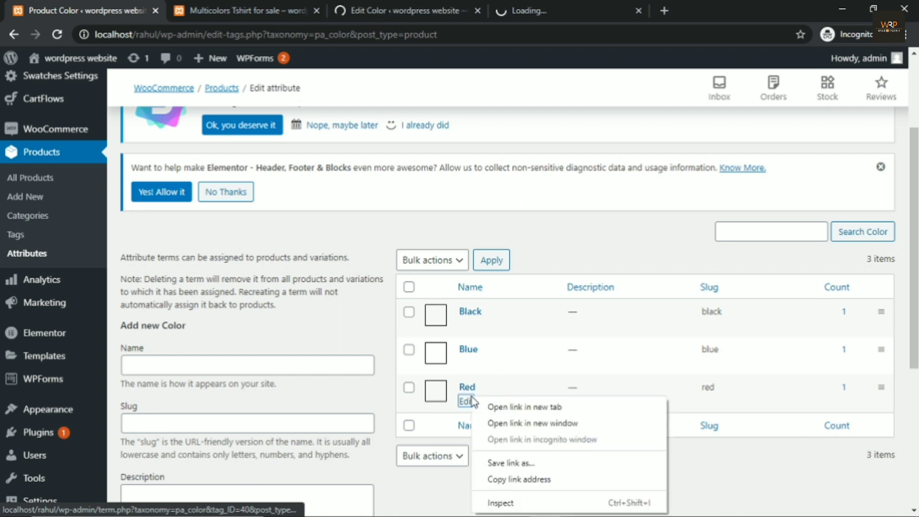
left_click(524, 407)
Step: Set the Black term's swatch colour to black and save it
left_click(346, 8)
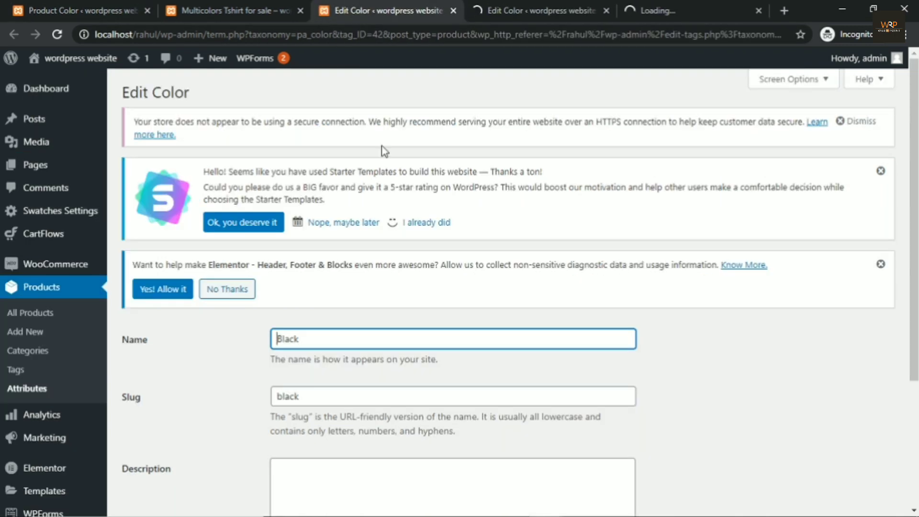
scroll(383, 151, "down", 3)
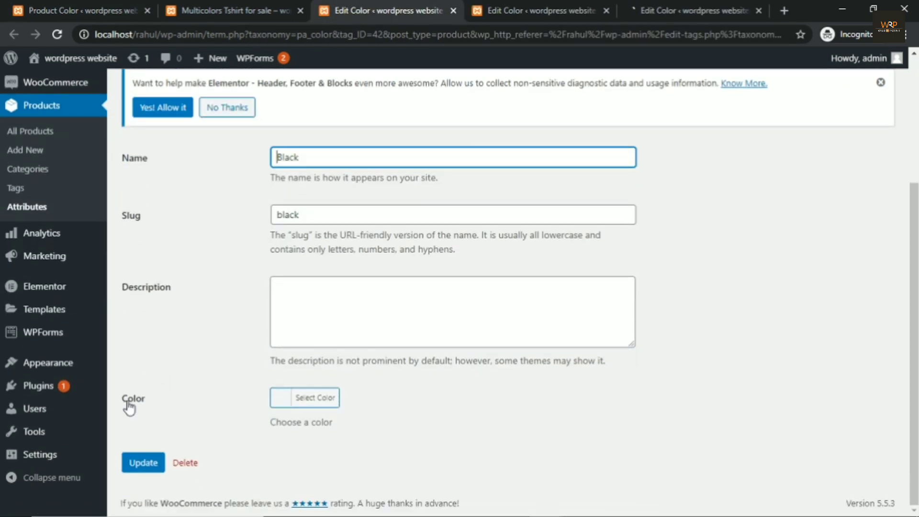
left_click(315, 406)
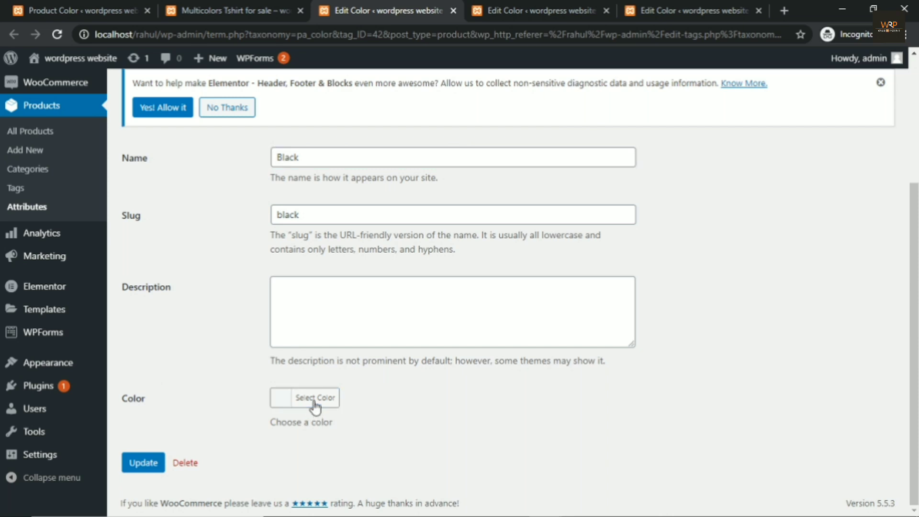
left_click(315, 402)
scroll(249, 207, "down", 3)
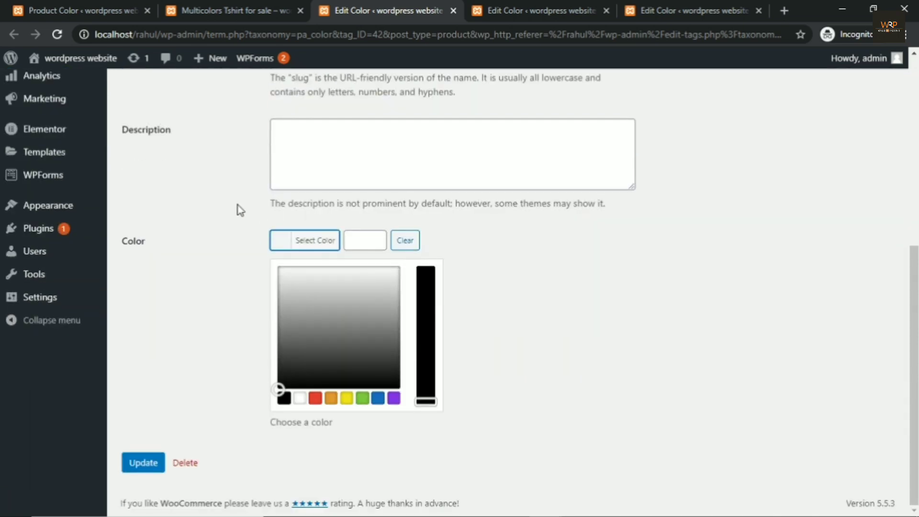
left_click(284, 399)
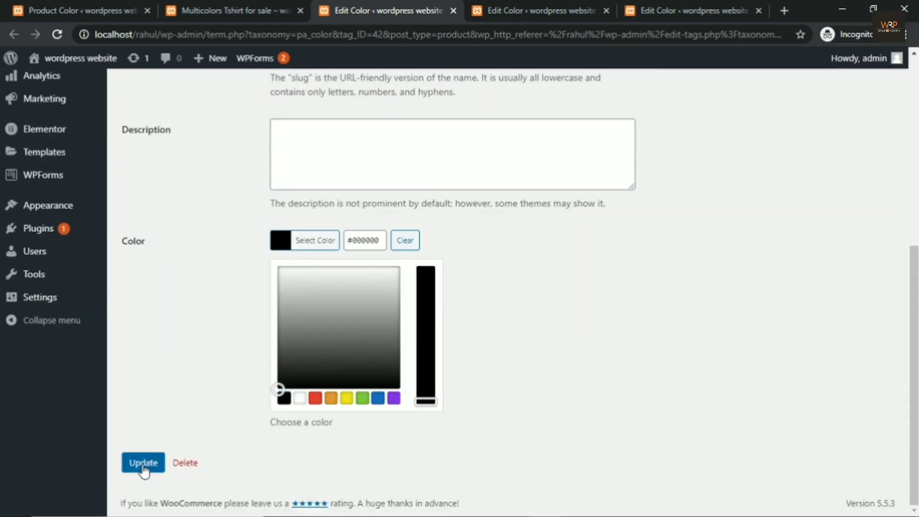
left_click(142, 462)
Step: Give the Blue term a purple swatch colour (#8224e3) and save it
left_click(513, 6)
scroll(232, 300, "down", 4)
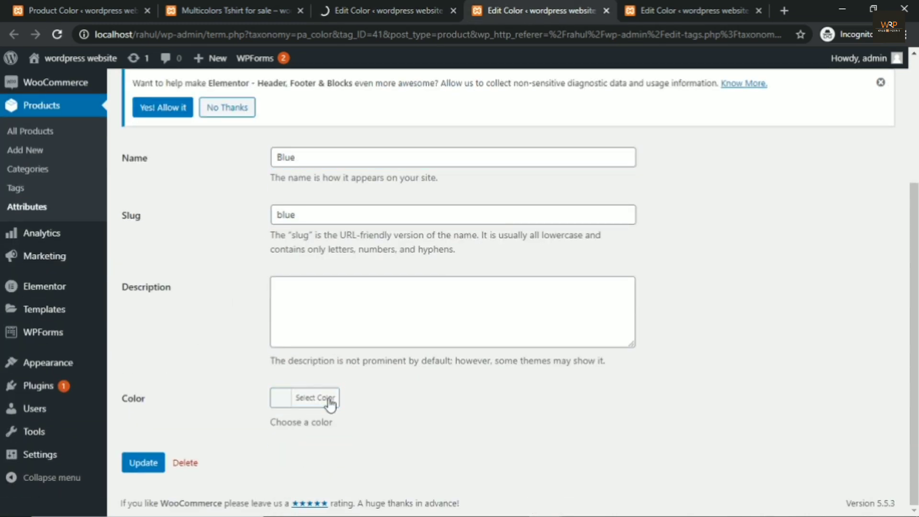
left_click(329, 400)
scroll(306, 429, "down", 3)
left_click(394, 398)
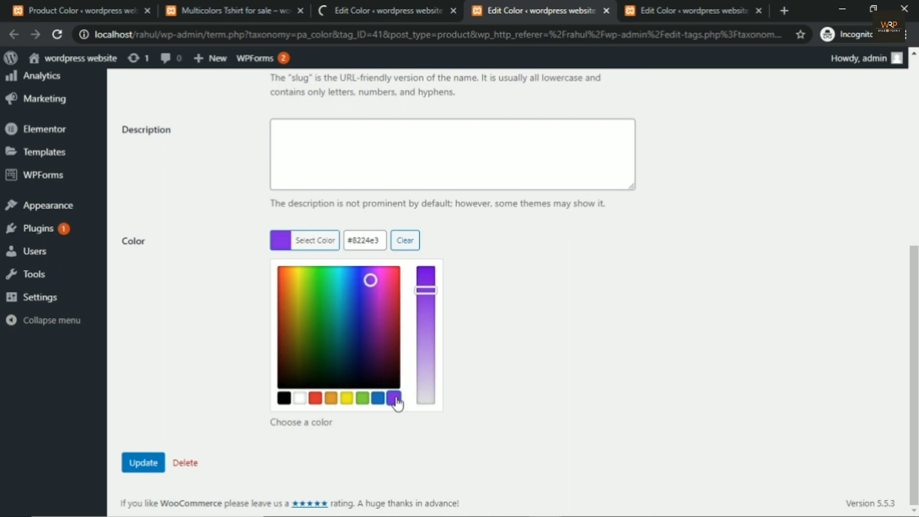
left_click(140, 463)
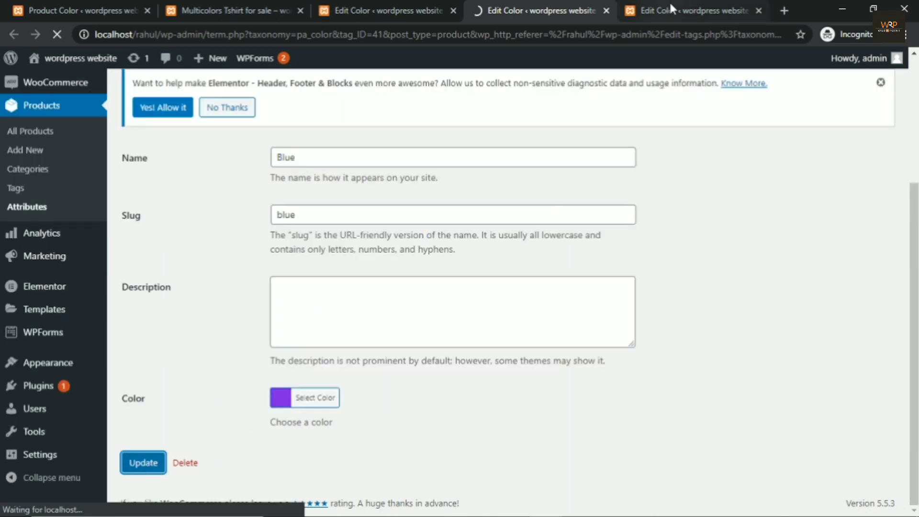
Step: Give the Red term a red swatch (#dd3333), save, and close the two extra tabs
left_click(669, 4)
scroll(328, 268, "down", 4)
left_click(316, 398)
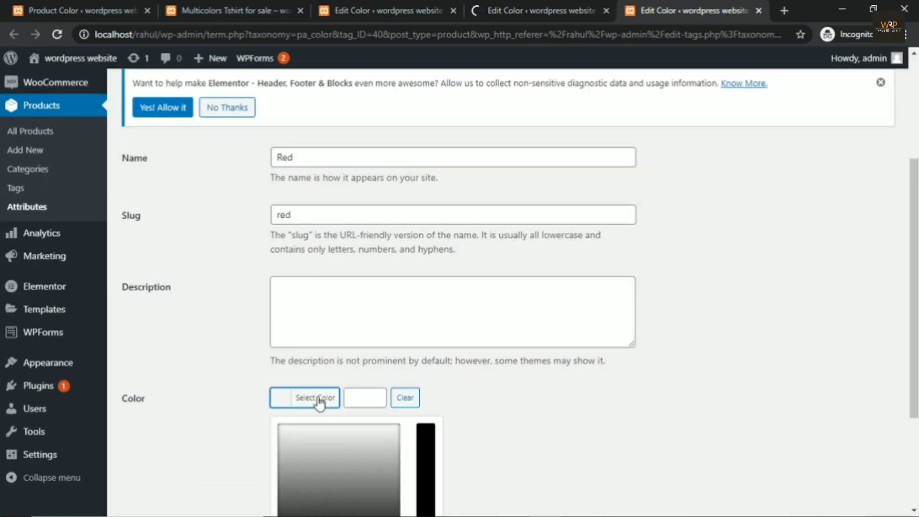
scroll(236, 324, "down", 3)
left_click(314, 398)
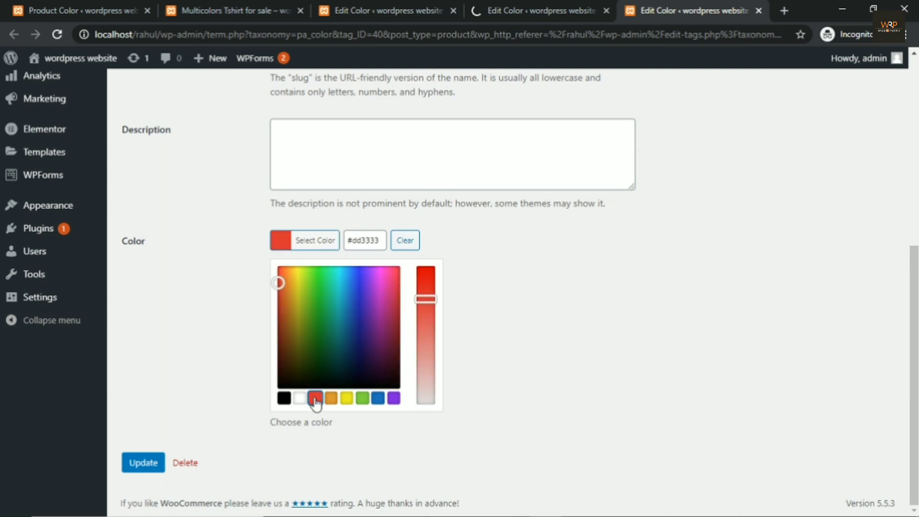
left_click(142, 463)
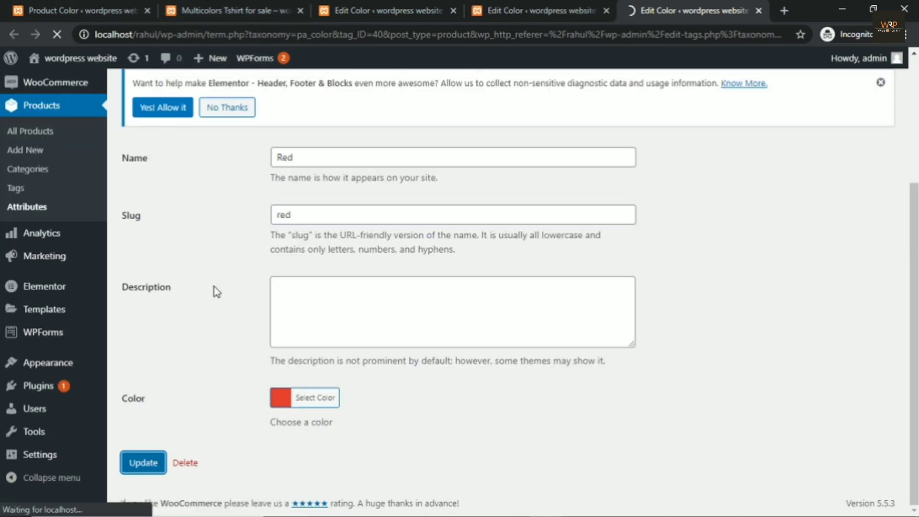
left_click(453, 11)
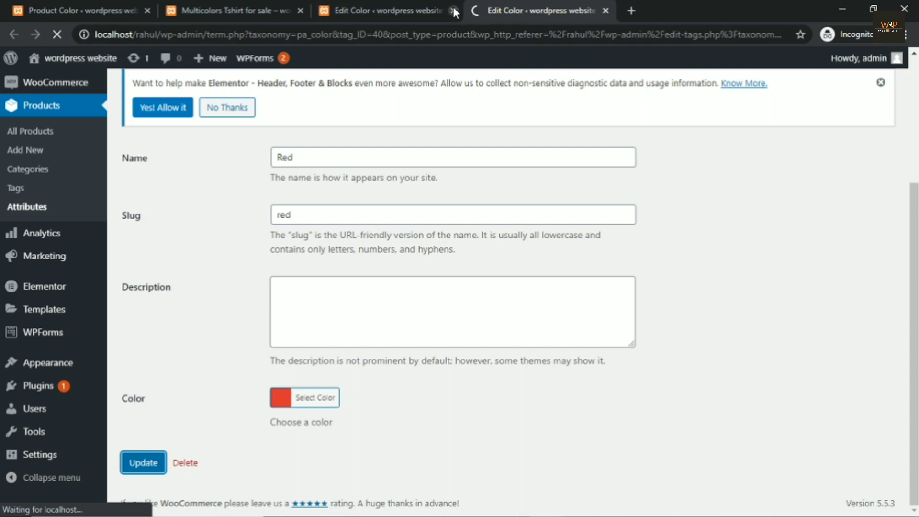
left_click(453, 10)
Step: Reload the T-shirt page to check the black, purple and red swatches, then open Products > Attributes
left_click(214, 11)
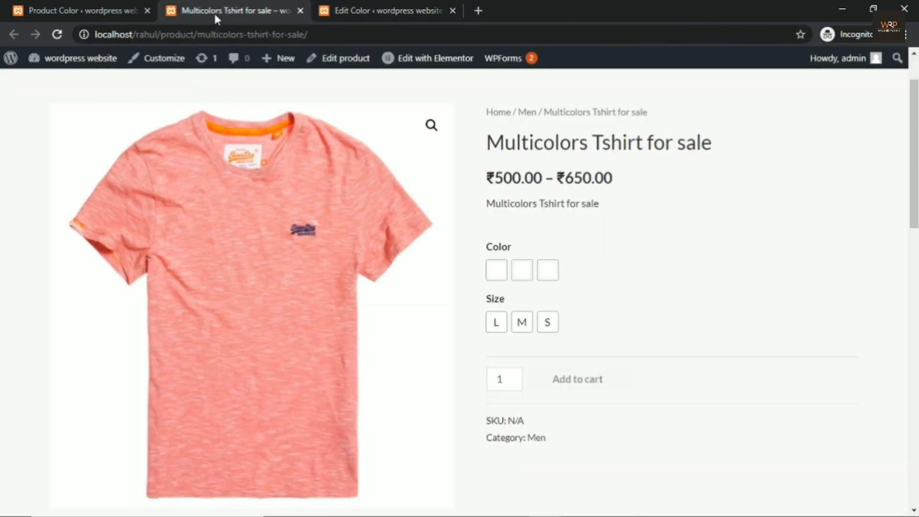
left_click(56, 35)
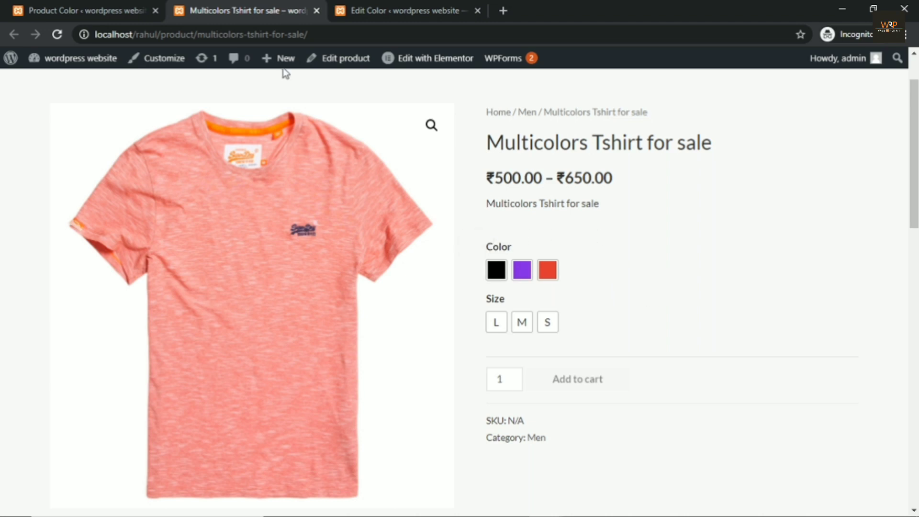
left_click(94, 11)
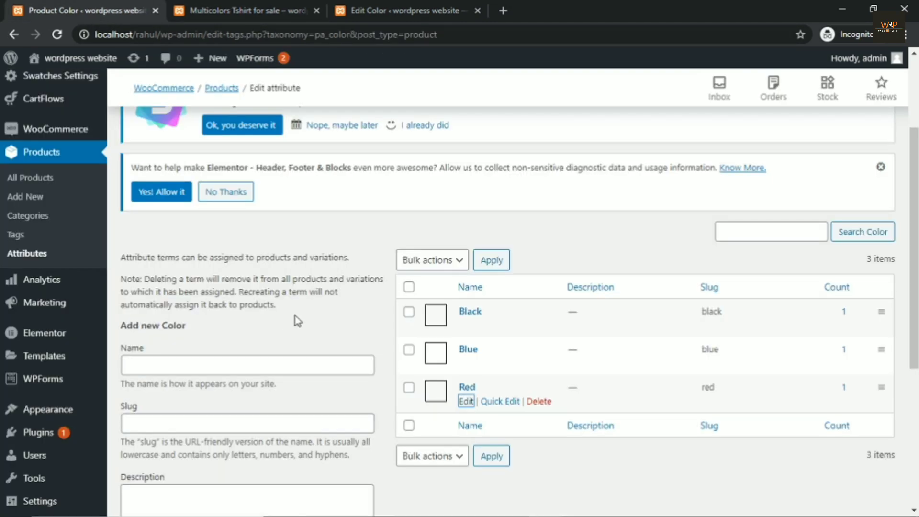
left_click(277, 19)
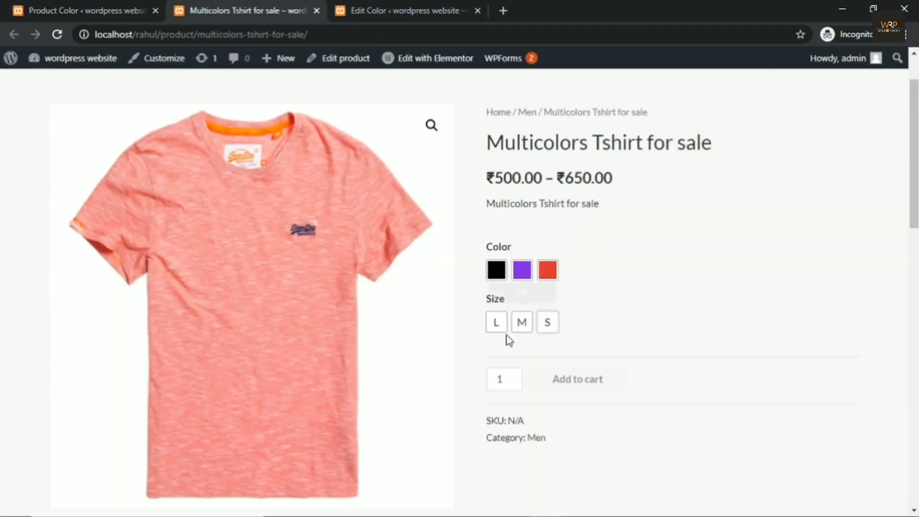
left_click(131, 17)
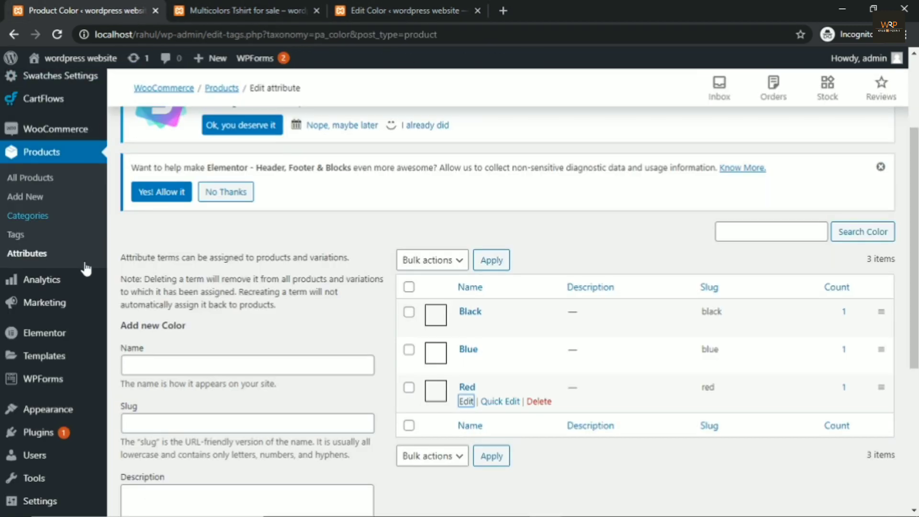
left_click(36, 254)
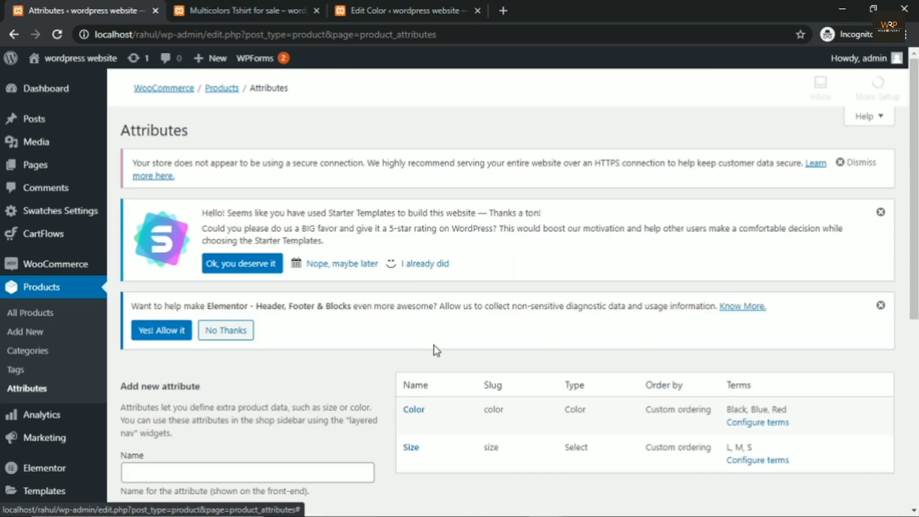
Step: Change the Size attribute's type to Button, update it, and return to the T-shirt page
scroll(435, 346, "down", 2)
left_click(412, 326)
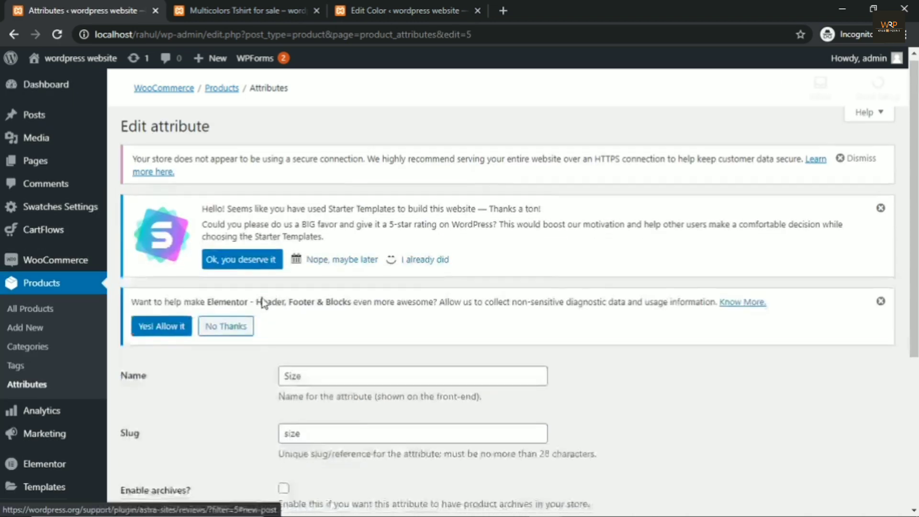
scroll(262, 302, "down", 4)
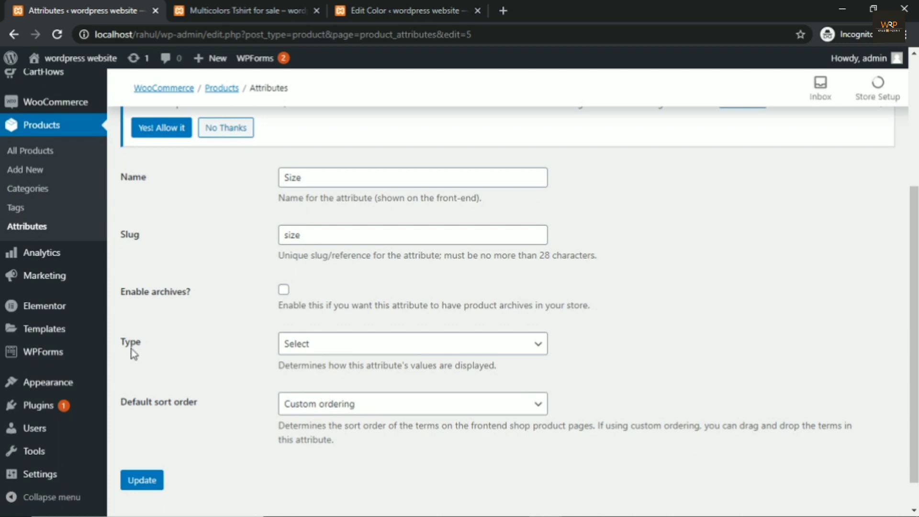
left_click(287, 347)
left_click(290, 405)
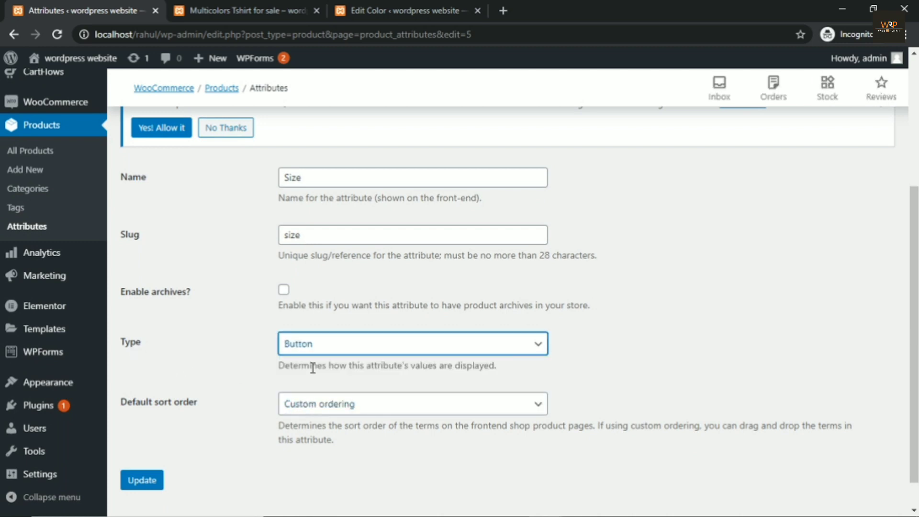
left_click(137, 481)
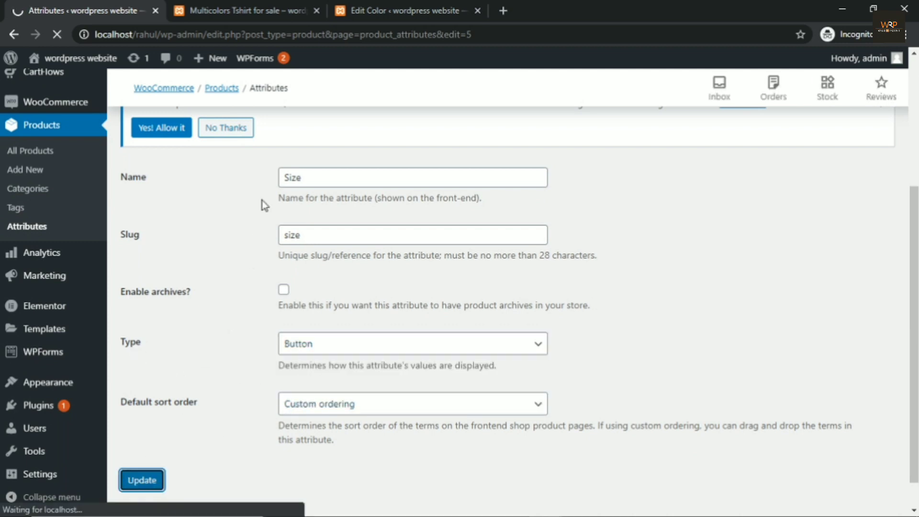
left_click(236, 12)
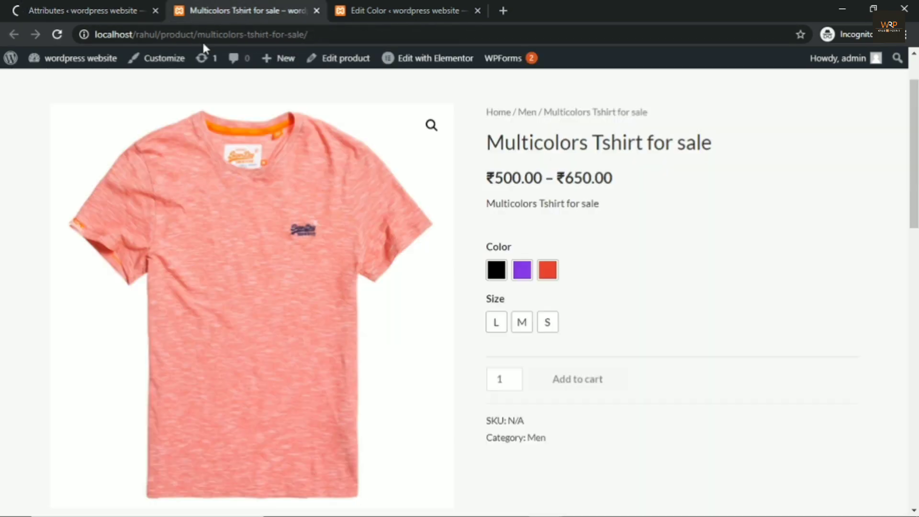
Step: Reload the T-shirt page and try Blue in sizes M, S and L, pointing out the ₹650.00 price
left_click(56, 34)
left_click(522, 271)
left_click(522, 323)
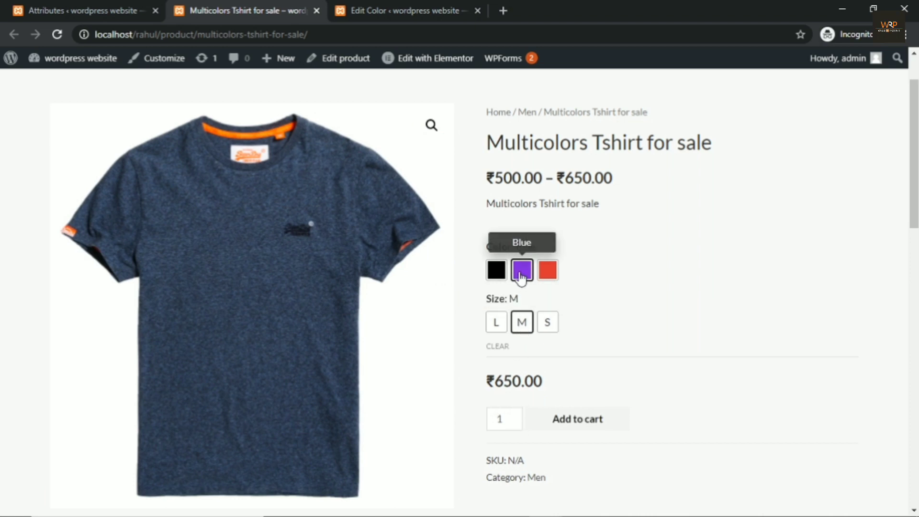
left_click(548, 330)
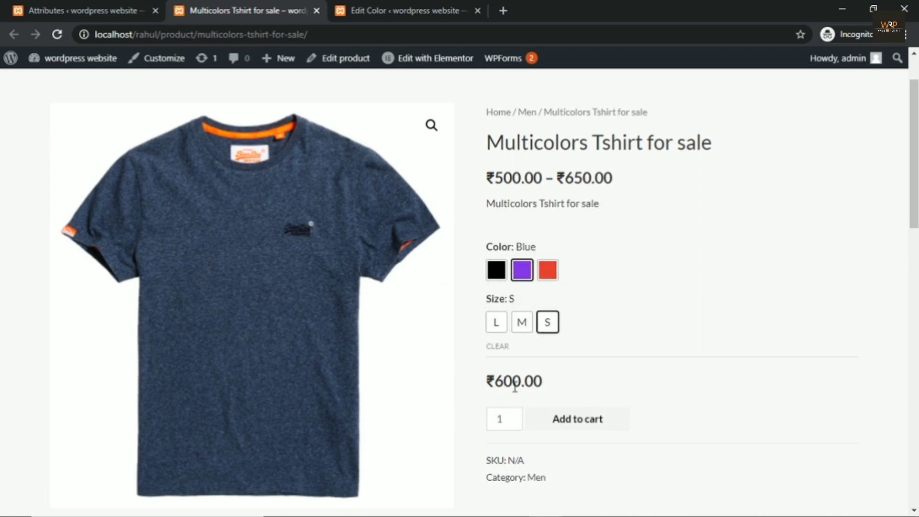
left_click(498, 325)
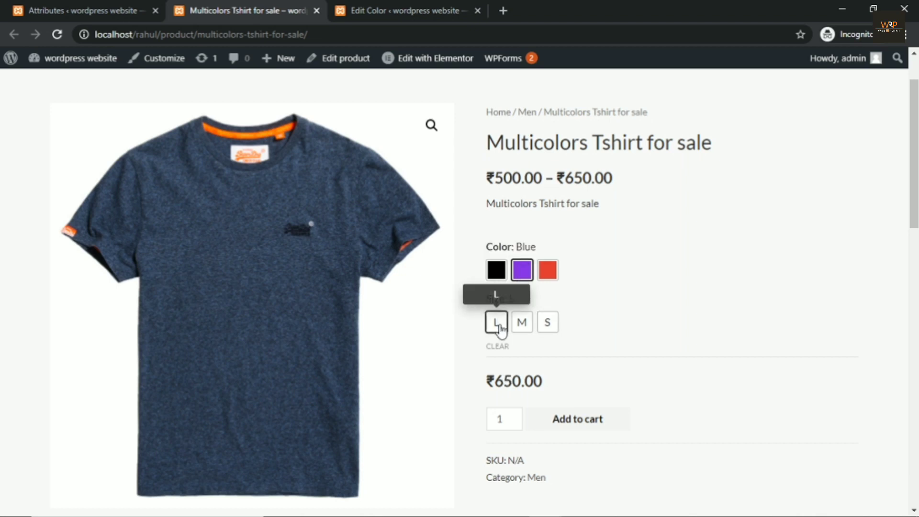
mouse_move(535, 383)
left_mouse_down()
mouse_move(485, 382)
mouse_move(527, 381)
left_mouse_up()
left_click(587, 384)
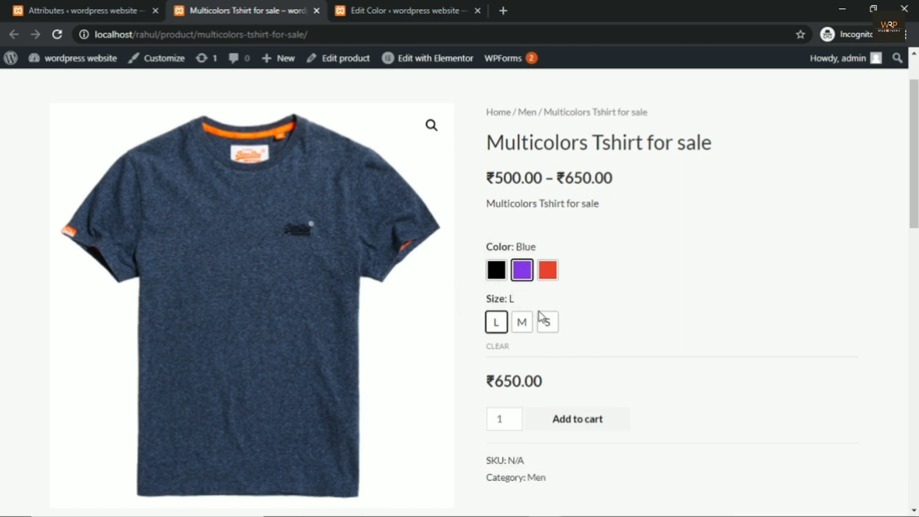
Step: Try Blue in sizes S and M, then Red in sizes S and L
left_click(549, 324)
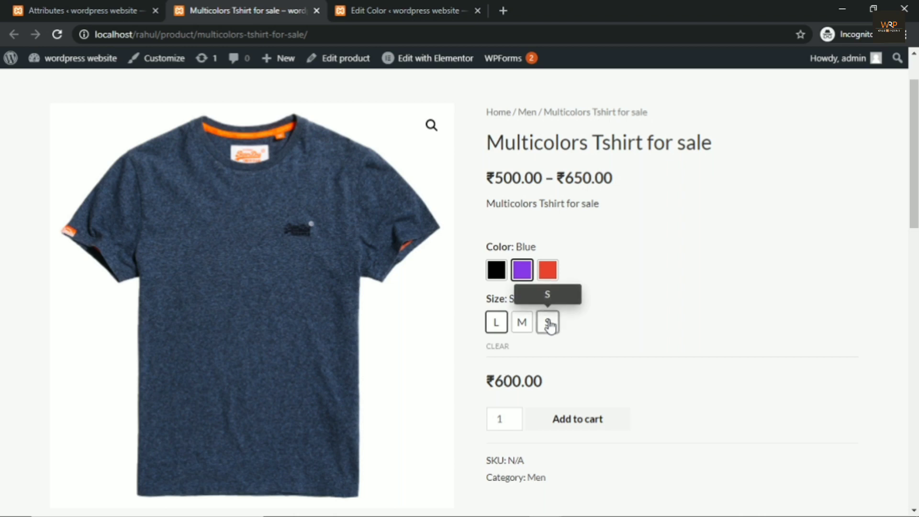
left_click(521, 327)
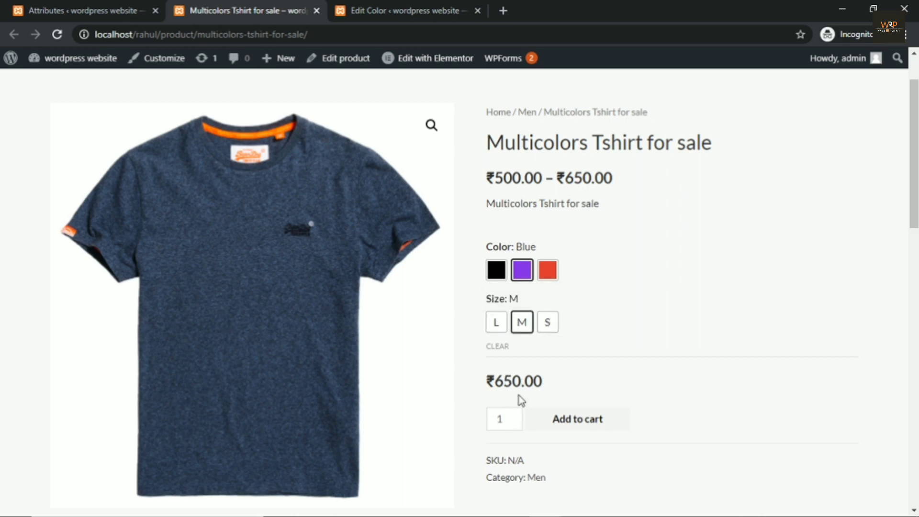
left_click(548, 278)
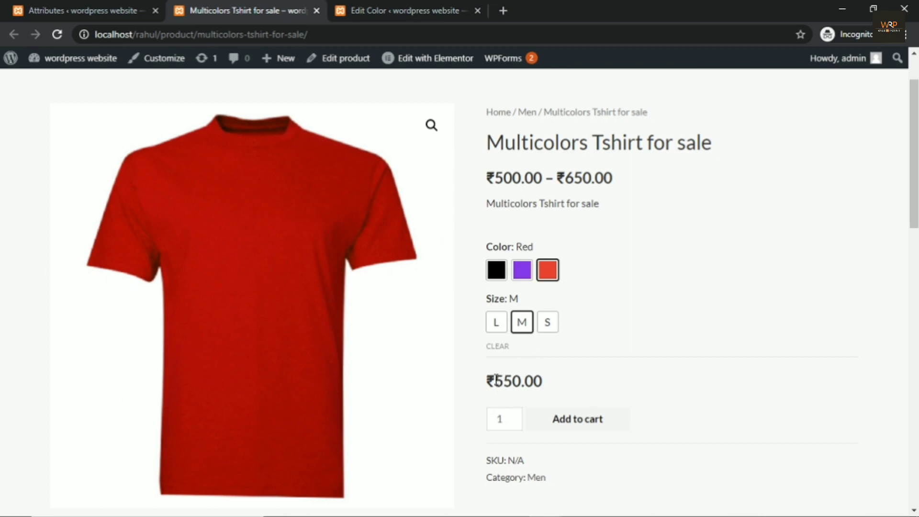
left_click(548, 323)
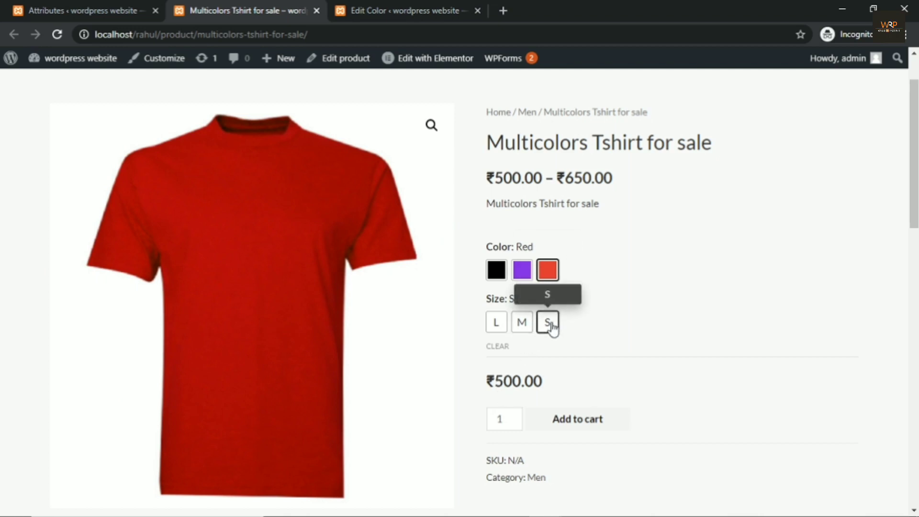
left_click(495, 326)
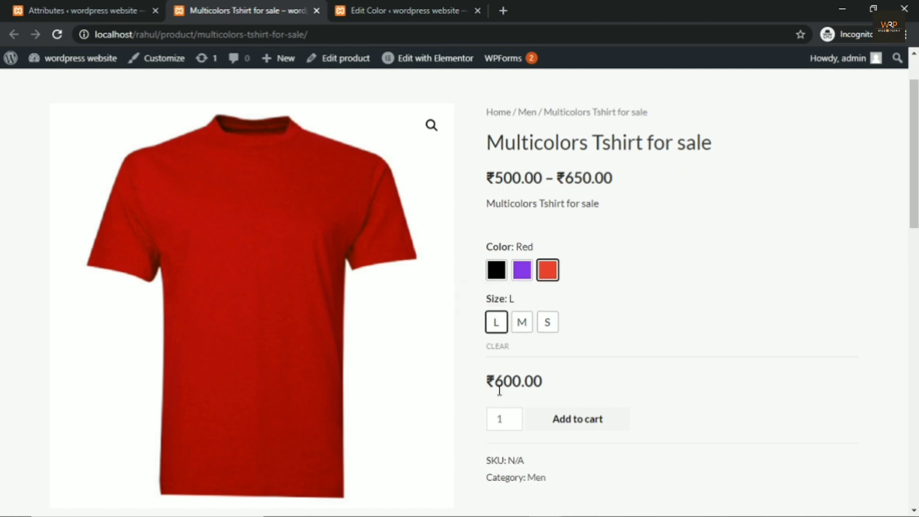
Step: Select Black and try sizes M and S, ending at ₹600.00
left_click(498, 270)
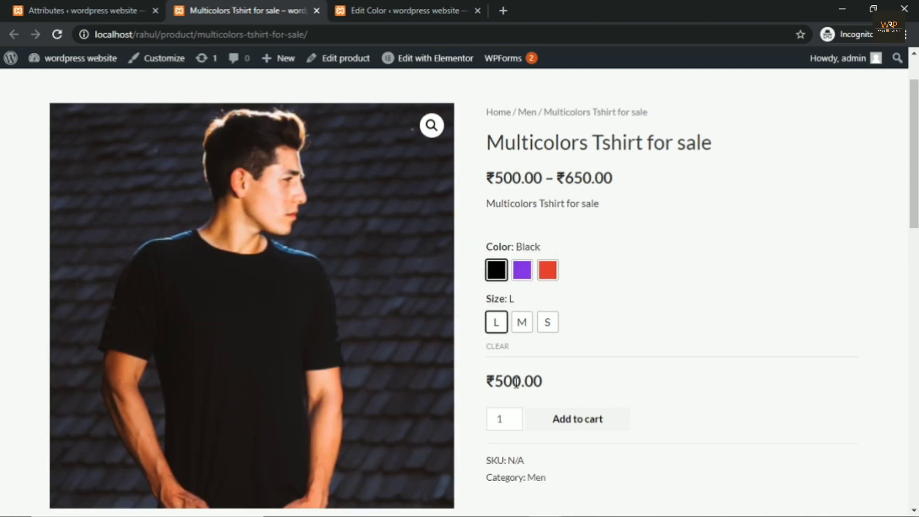
left_click(516, 329)
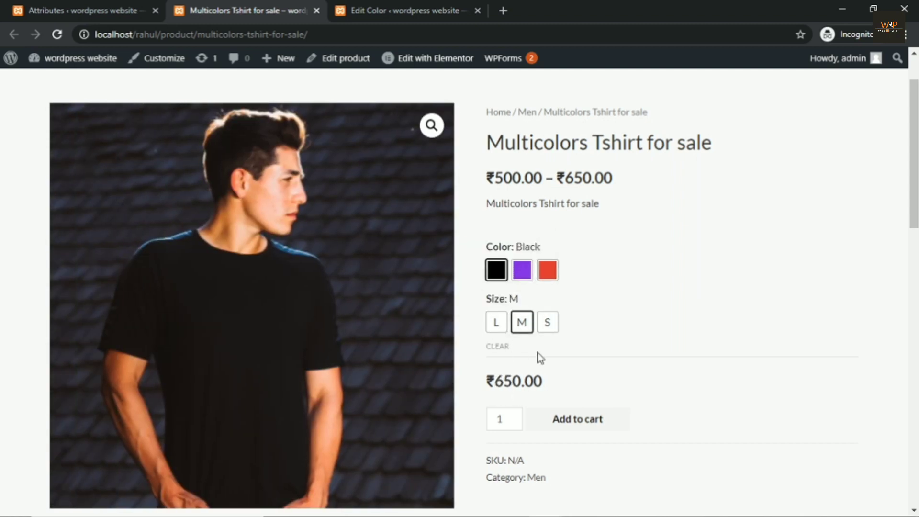
left_click(551, 329)
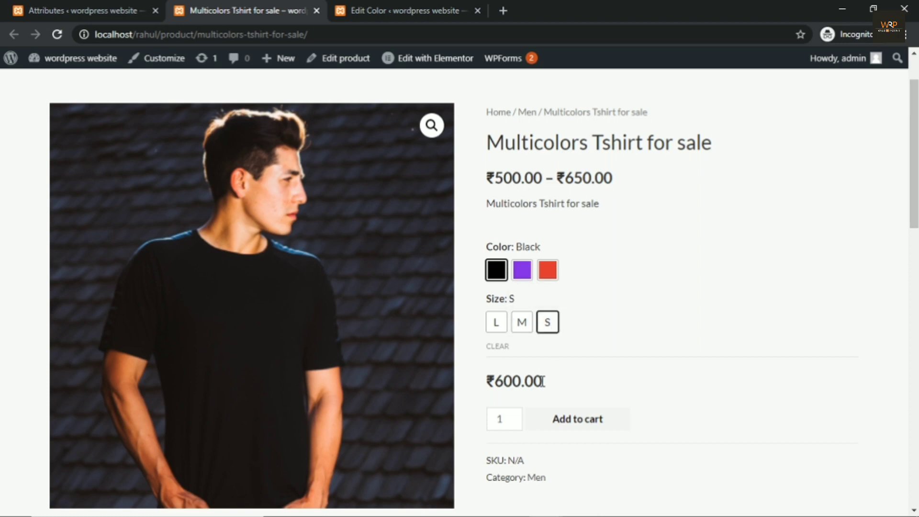